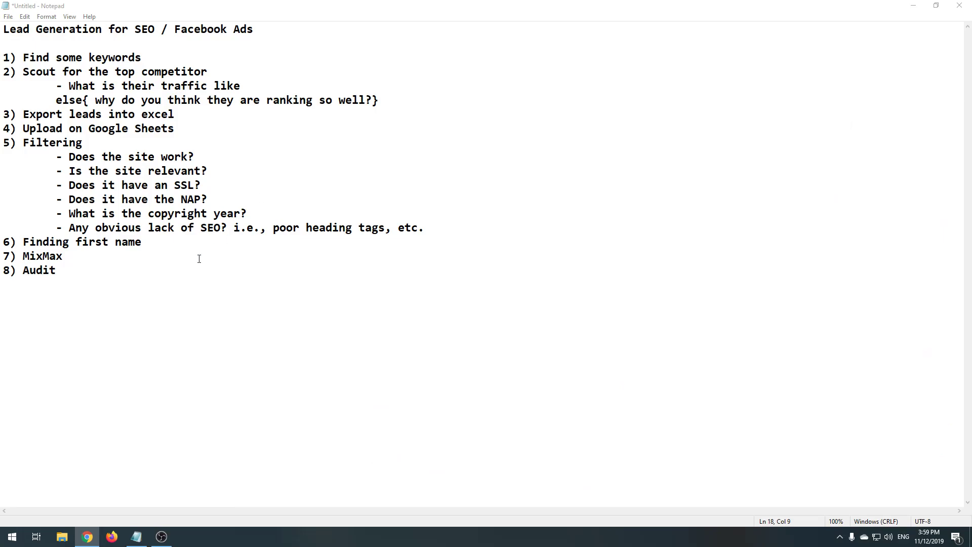
# - Highlight SEO, Facebook Ads and the numbered step list in the Notepad outline while explaining
pyautogui.moveTo(137, 309); pyautogui.dragTo(5, 61)
pyautogui.click(101, 114)
pyautogui.doubleClick(137, 32)
pyautogui.moveTo(134, 31); pyautogui.dragTo(161, 31)
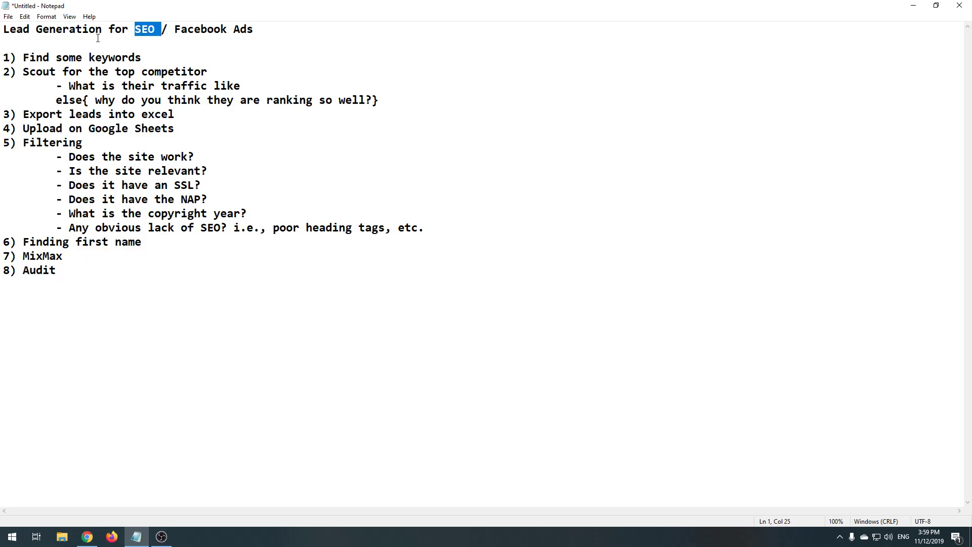
pyautogui.click(149, 31)
pyautogui.moveTo(175, 31); pyautogui.dragTo(276, 37)
pyautogui.click(213, 38)
pyautogui.hotkey('ctrl', 'a')
pyautogui.moveTo(189, 276); pyautogui.dragTo(2, 40)
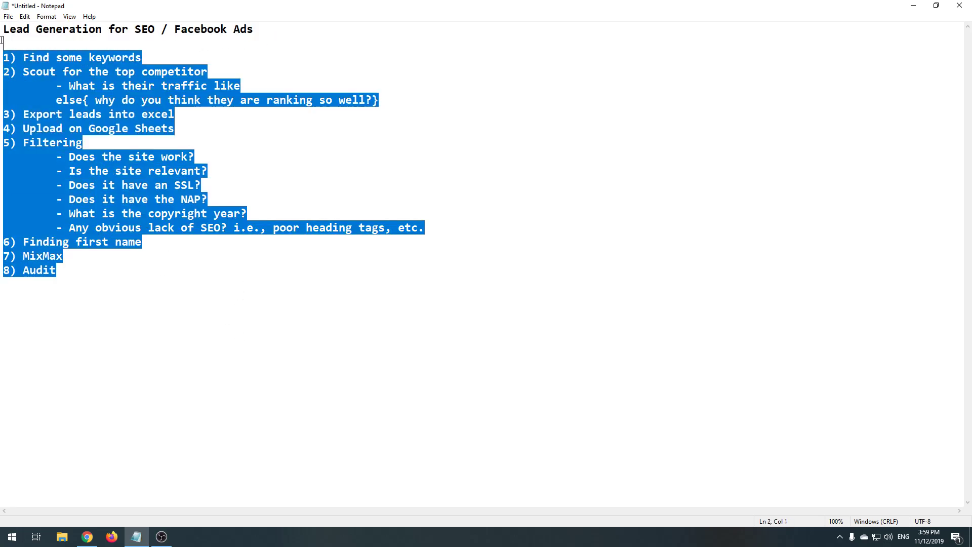
pyautogui.click(136, 71)
pyautogui.moveTo(164, 28); pyautogui.dragTo(306, 37)
pyautogui.click(304, 38)
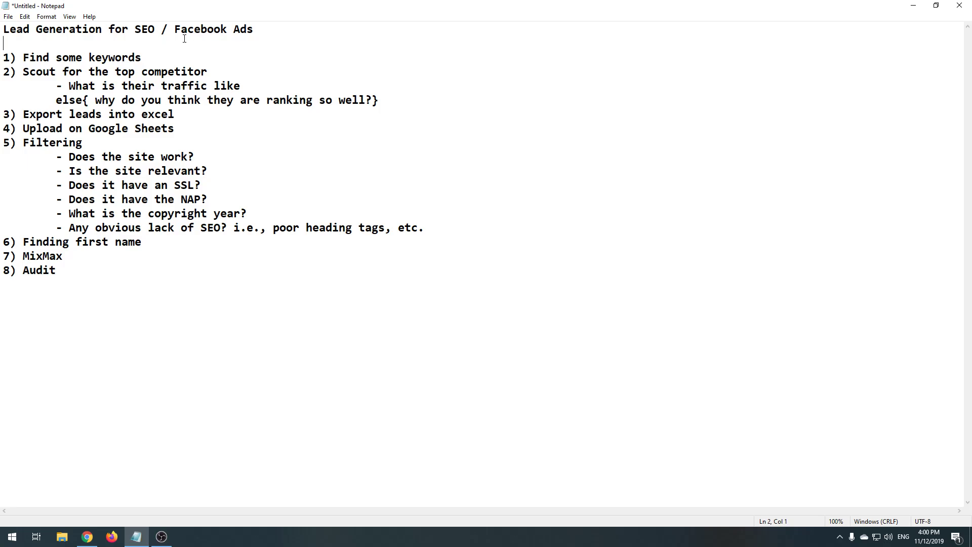
pyautogui.moveTo(174, 32); pyautogui.dragTo(257, 36)
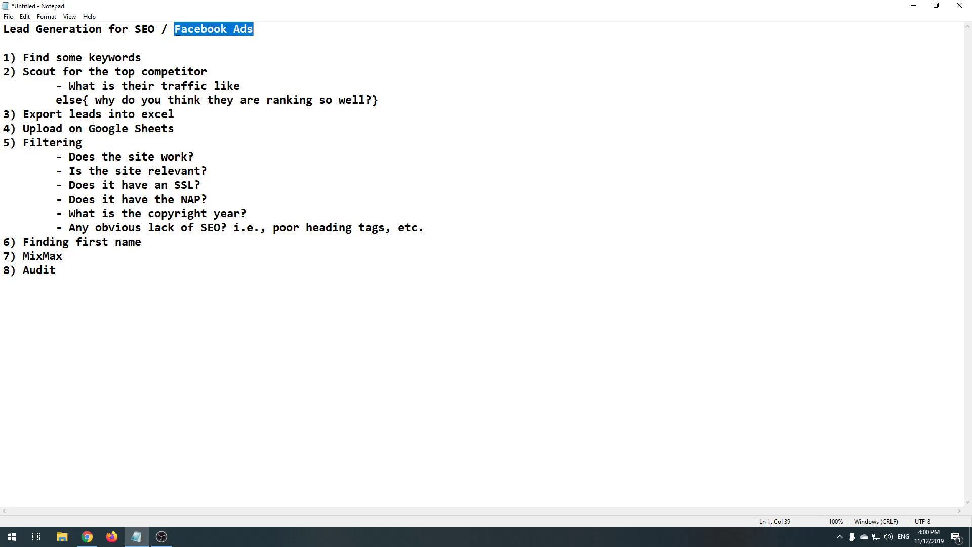
pyautogui.moveTo(126, 264); pyautogui.dragTo(4, 56)
pyautogui.click(197, 160)
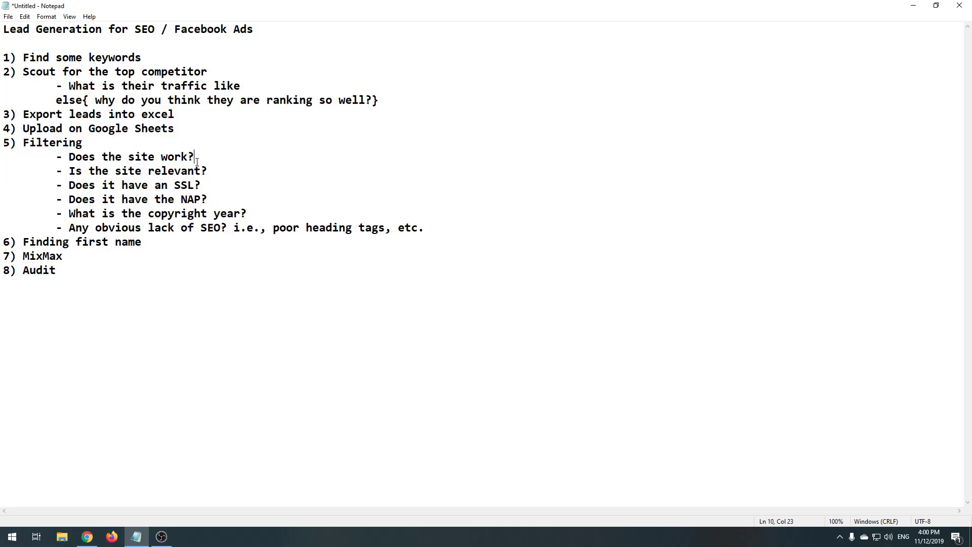
pyautogui.moveTo(159, 37); pyautogui.dragTo(172, 17)
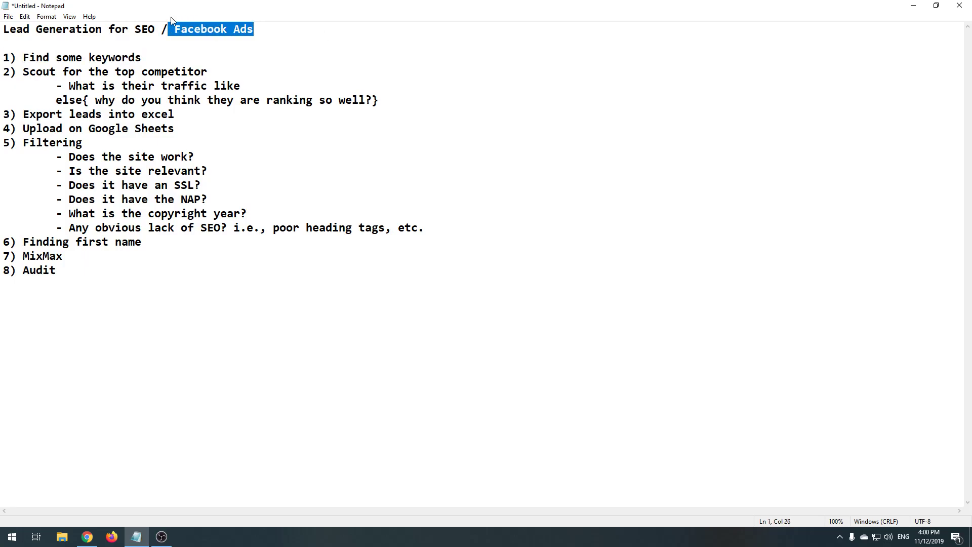
pyautogui.press('End')
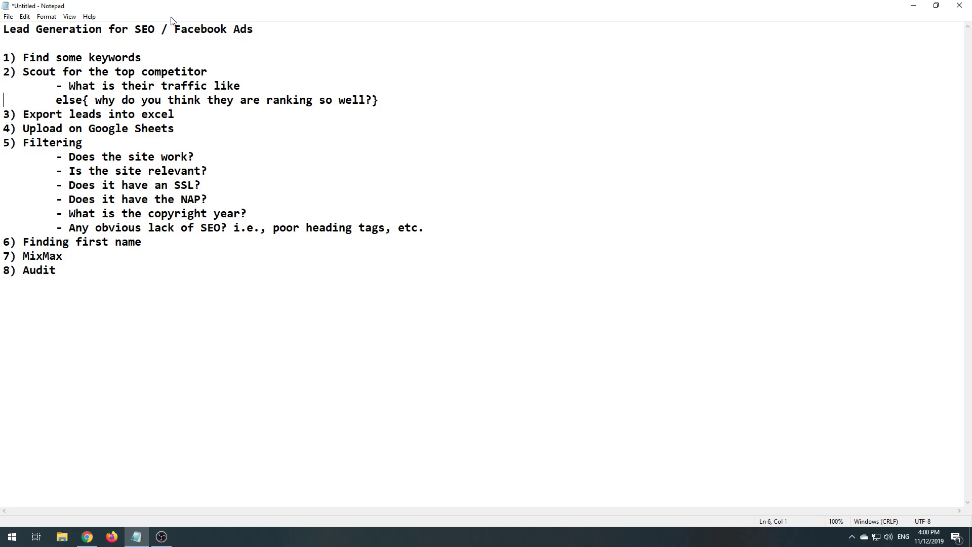
# - Highlight the competitor scouting, Export leads into excel, Google Sheets and Filtering steps
pyautogui.moveTo(971, 271); pyautogui.dragTo(441, 189)
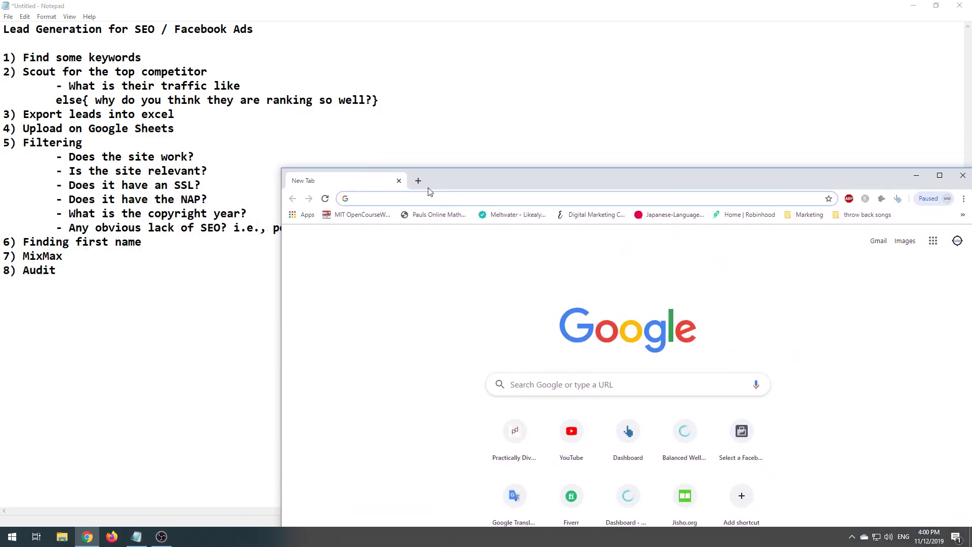
pyautogui.click(61, 100)
pyautogui.moveTo(22, 57); pyautogui.dragTo(224, 72)
pyautogui.click(81, 71)
pyautogui.moveTo(17, 114); pyautogui.dragTo(179, 110)
pyautogui.moveTo(28, 127); pyautogui.dragTo(186, 134)
pyautogui.click(16, 142)
pyautogui.moveTo(16, 143); pyautogui.dragTo(486, 228)
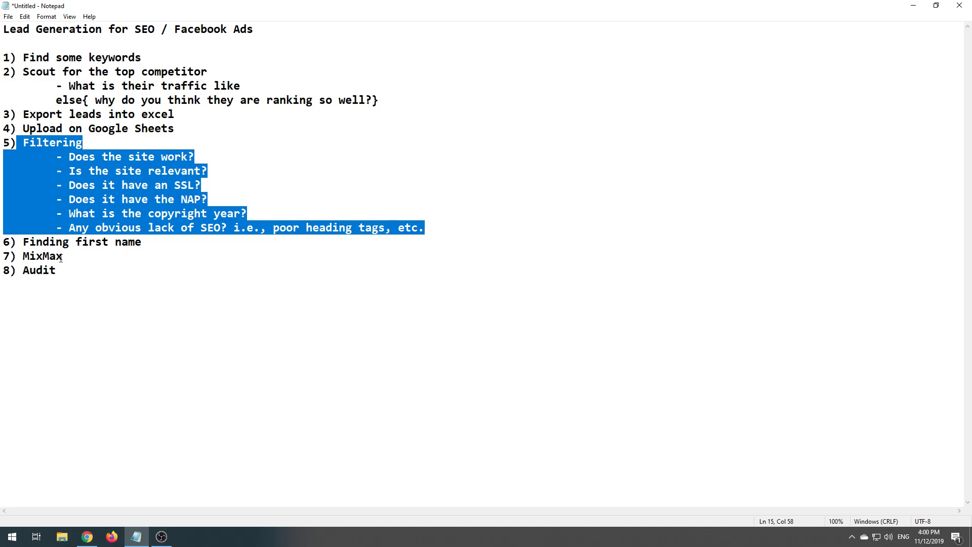
# - Highlight the Finding first name, MixMax and Audit steps, then bring Chrome forward
pyautogui.moveTo(16, 241); pyautogui.dragTo(152, 242)
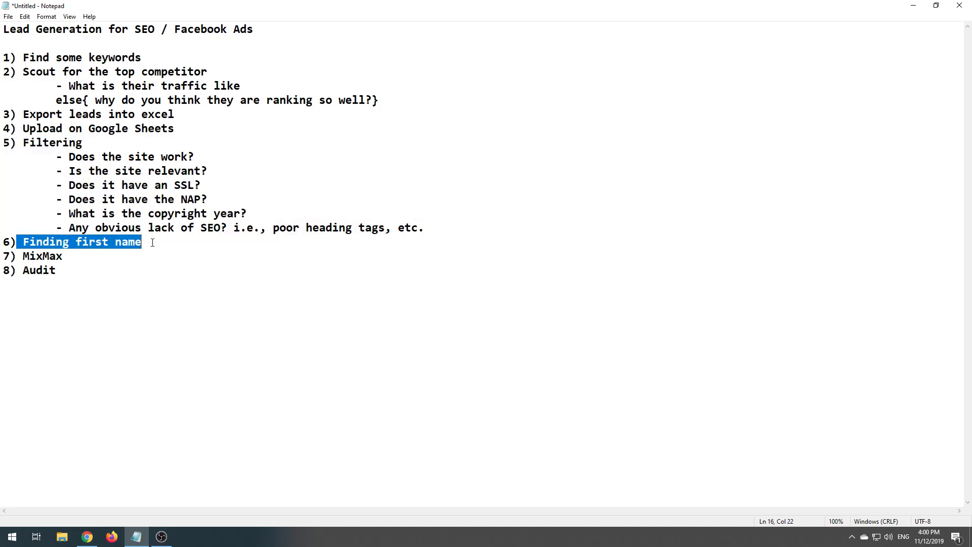
pyautogui.moveTo(21, 257); pyautogui.dragTo(63, 258)
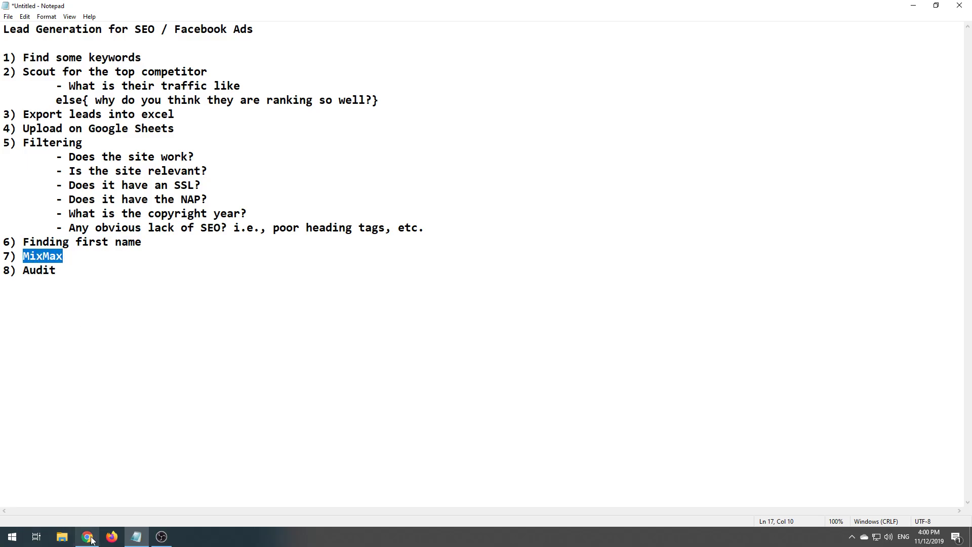
pyautogui.moveTo(87, 536)
pyautogui.click(52, 282)
pyautogui.doubleClick(43, 272)
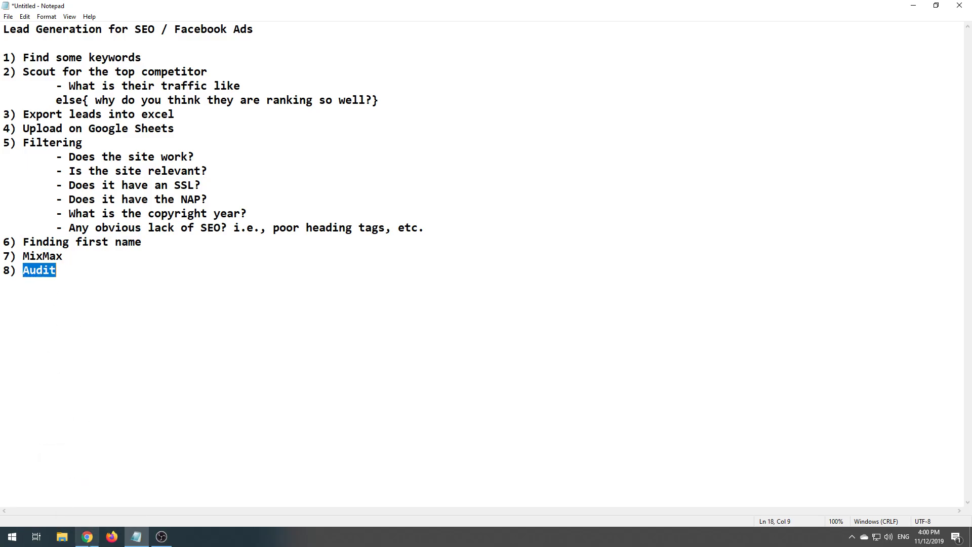
pyautogui.click(88, 538)
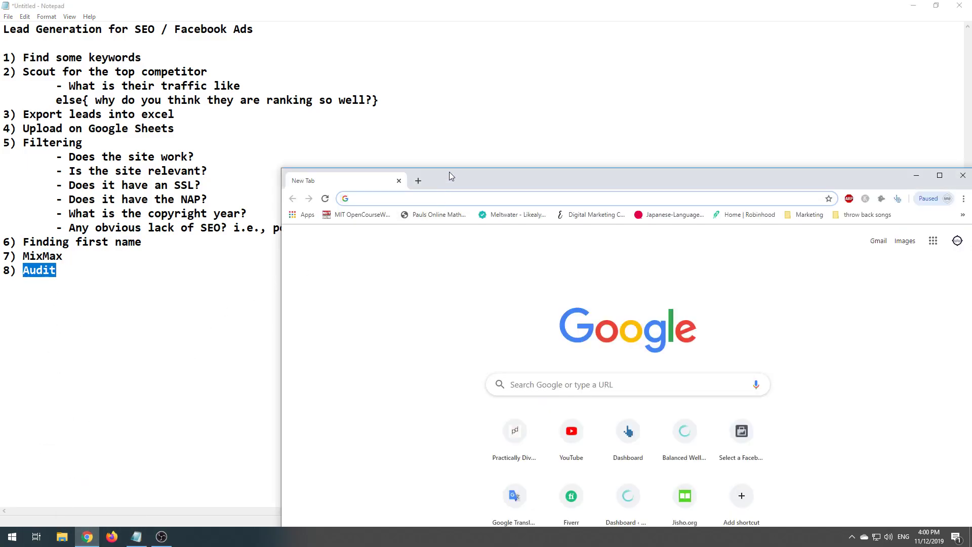
# - Load the Google Sheets home page from the address bar and raise the browser window
pyautogui.write('sheets/u/0/')
pyautogui.press('Return')
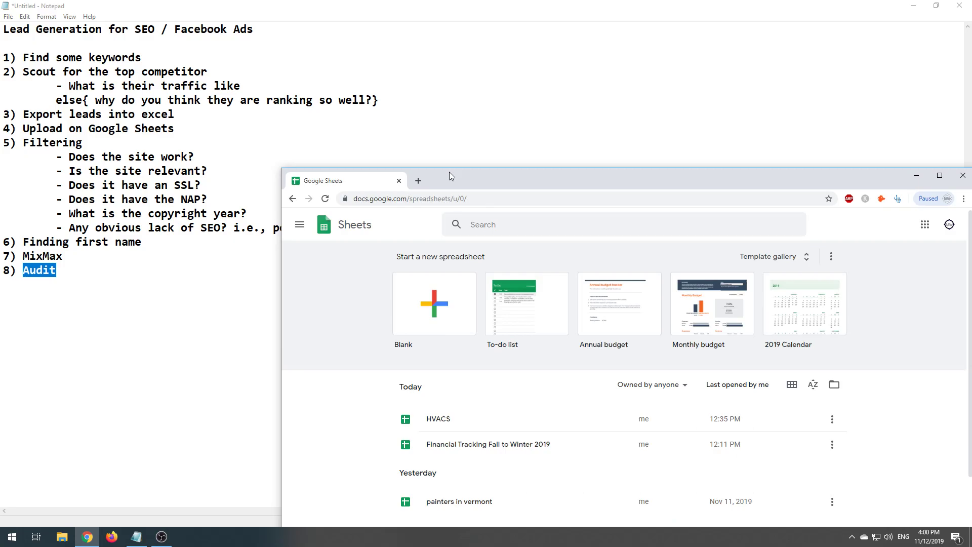
pyautogui.moveTo(451, 180); pyautogui.dragTo(442, 121)
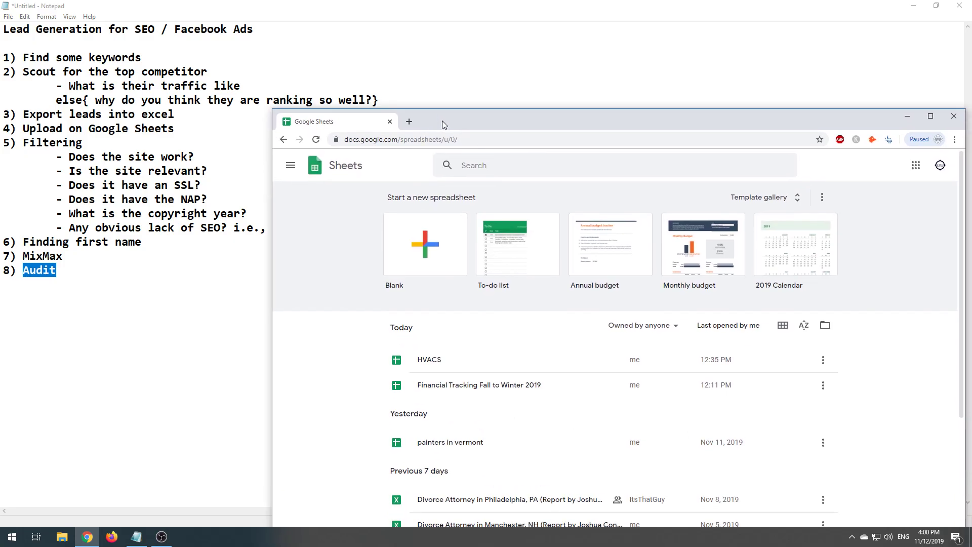
# - Open mixmax.com in a second tab
pyautogui.click(410, 123)
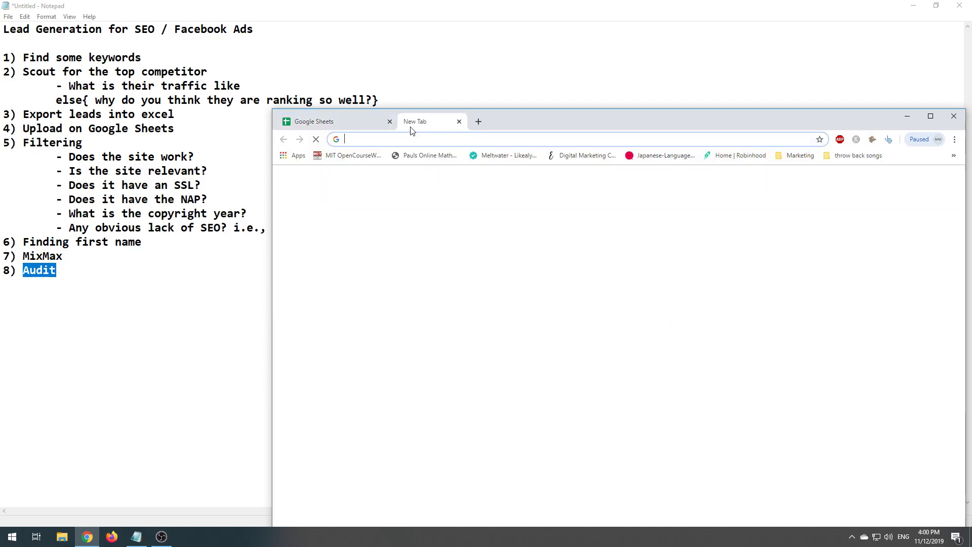
pyautogui.write('mixm')
pyautogui.press('Return')
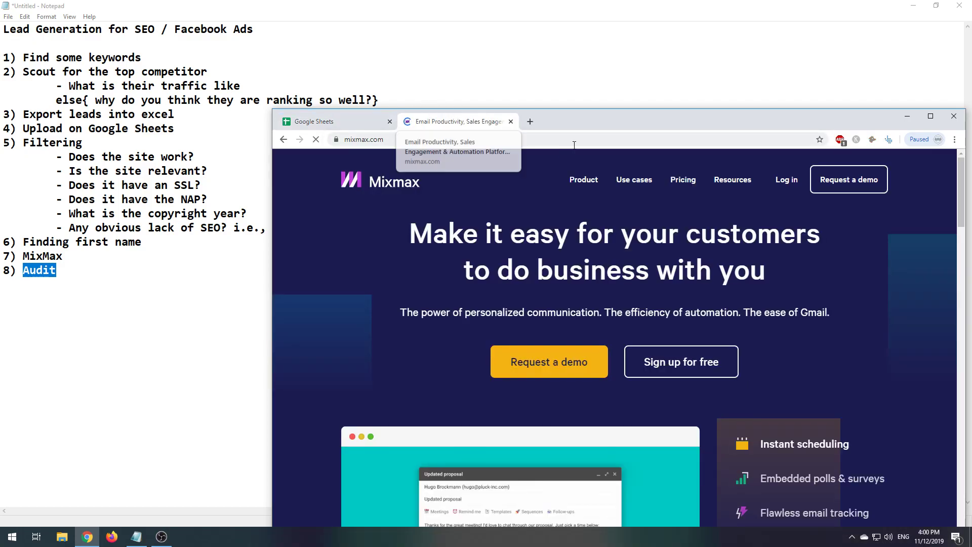
# - Log in to Mixmax, review the Live Feed stats (38 sent, 38% opened, 3% replied), then reveal the outline
pyautogui.doubleClick(786, 119)
pyautogui.click(653, 67)
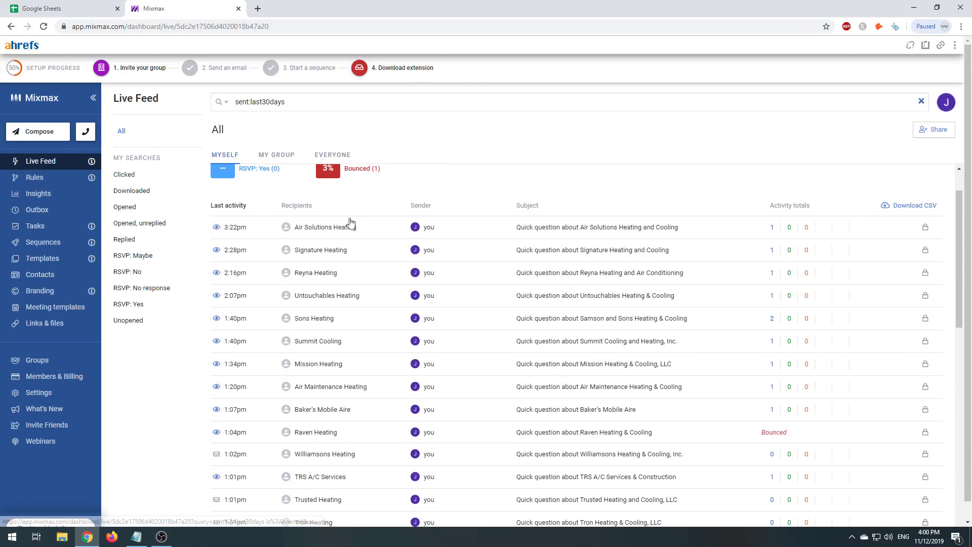
pyautogui.scroll(-5, 400, 332)
pyautogui.scroll(5, 482, 373)
pyautogui.scroll(-5, 348, 322)
pyautogui.scroll(5, 351, 319)
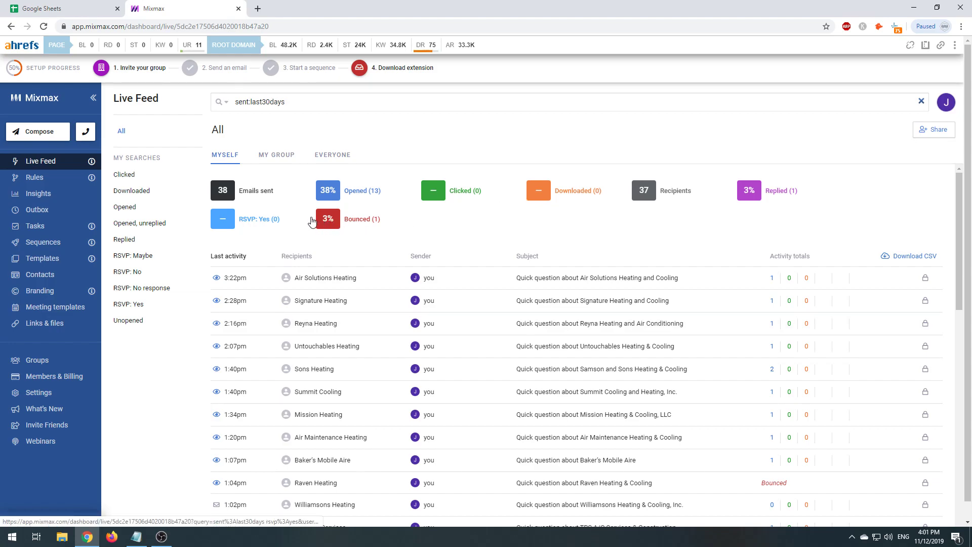
pyautogui.moveTo(311, 222); pyautogui.dragTo(380, 216)
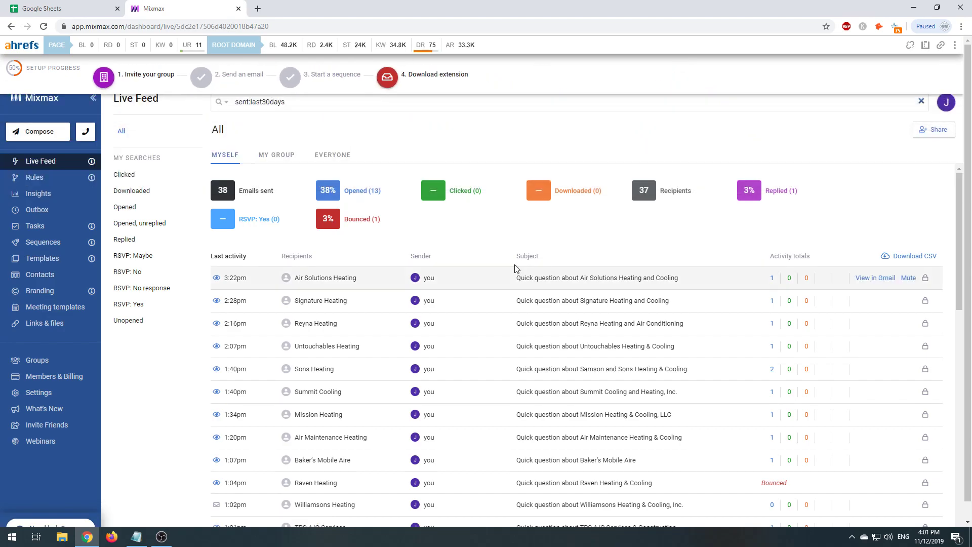
pyautogui.moveTo(398, 7); pyautogui.dragTo(724, 197)
# - In a new maximized tab, search Google for 'hvac tucson az'
pyautogui.click(537, 89)
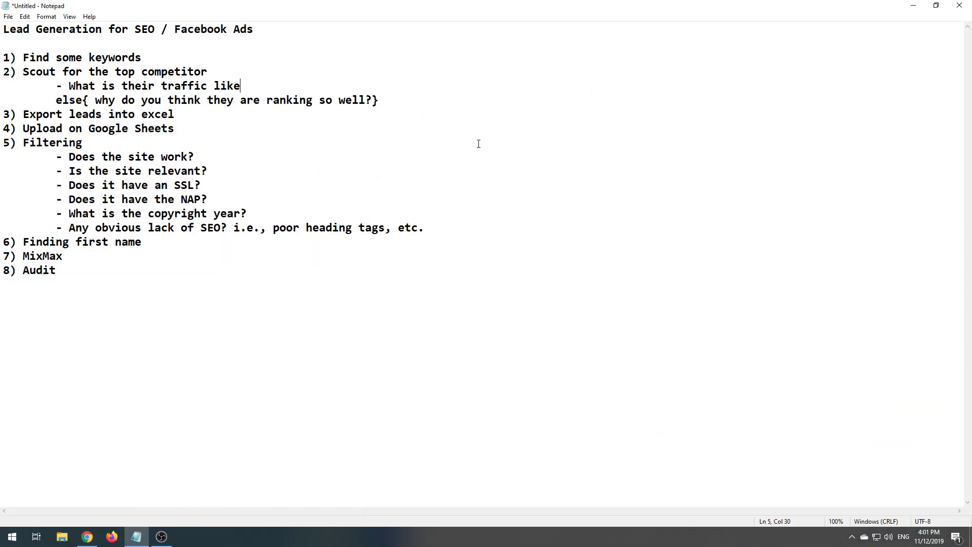
pyautogui.click(97, 532)
pyautogui.click(394, 201)
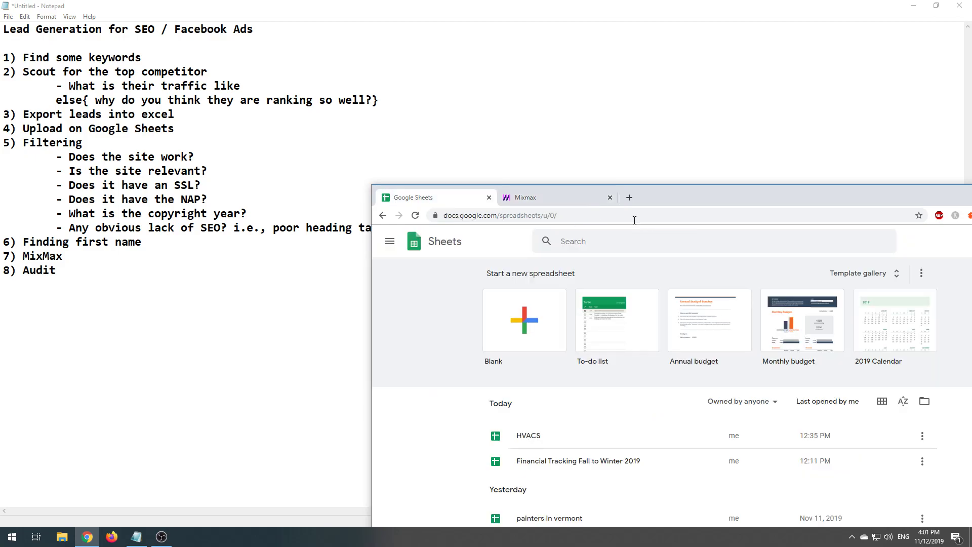
pyautogui.click(632, 198)
pyautogui.moveTo(784, 196); pyautogui.dragTo(433, 5)
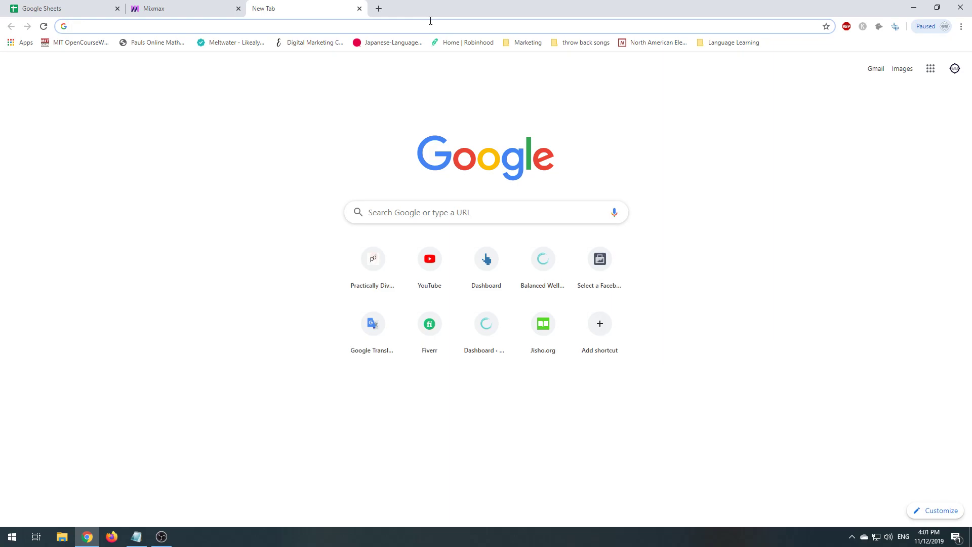
pyautogui.write('hvac  tcuson')
pyautogui.press('BackSpace')
pyautogui.press('BackSpace')
pyautogui.press('BackSpace')
pyautogui.press('BackSpace')
pyautogui.press('BackSpace')
pyautogui.write('ucson')
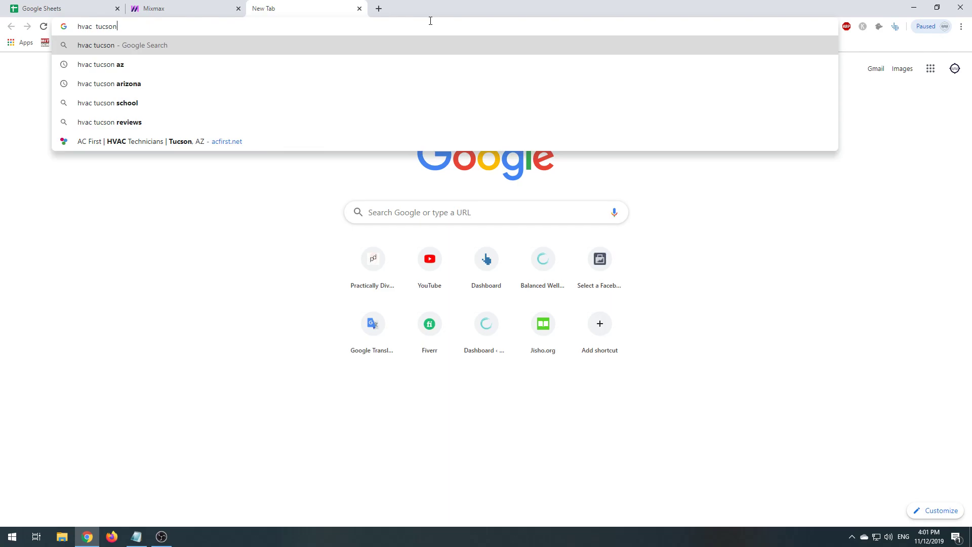
pyautogui.press('Down')
pyautogui.press('Return')
# - Close the extra empty tab and review the 'hvac tucson az' query and results
pyautogui.hotkey('ctrl', 't')
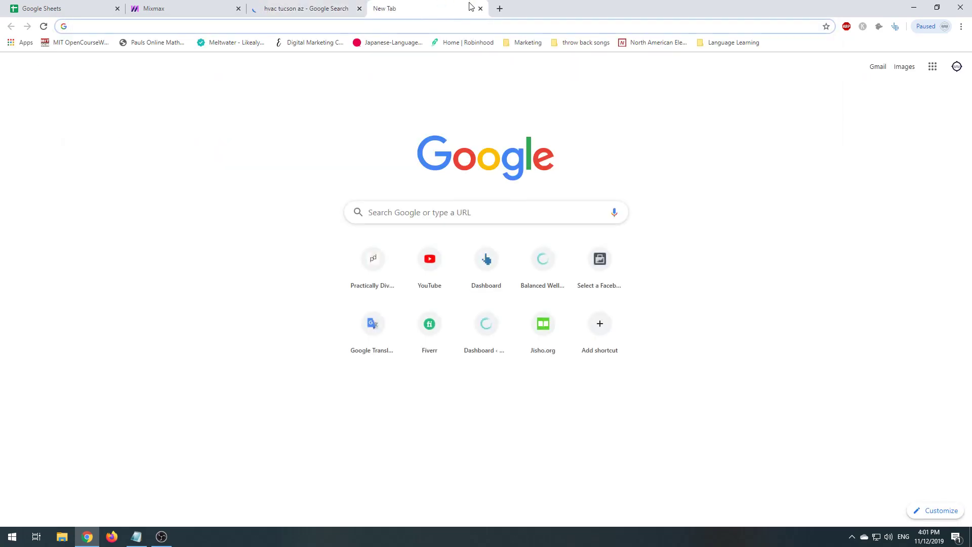
pyautogui.click(480, 8)
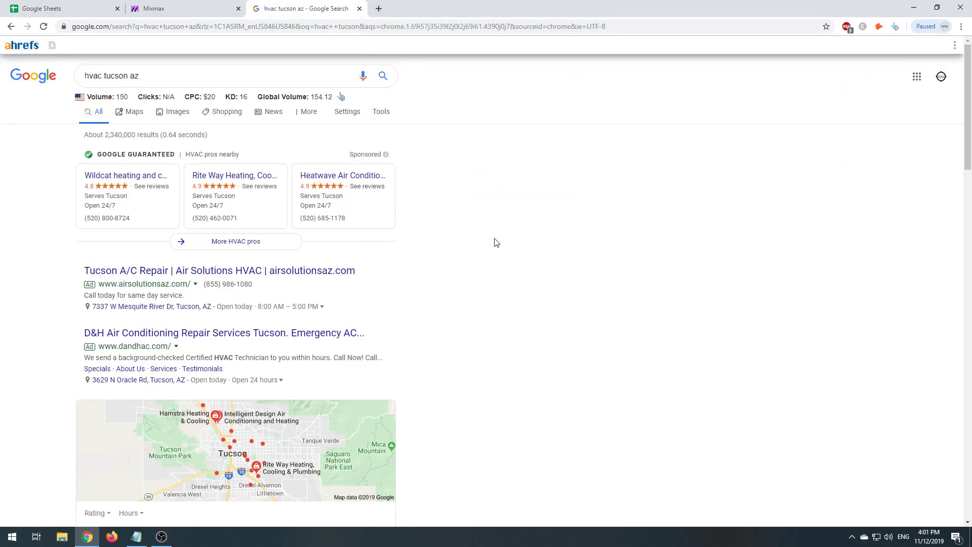
pyautogui.moveTo(145, 77); pyautogui.dragTo(57, 78)
pyautogui.click(508, 186)
pyautogui.click(170, 77)
pyautogui.click(59, 113)
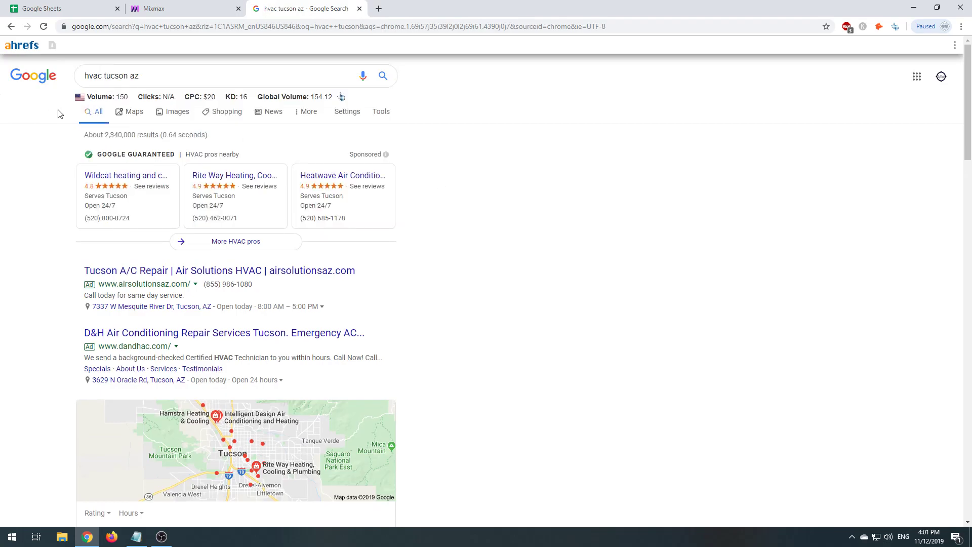
pyautogui.click(120, 94)
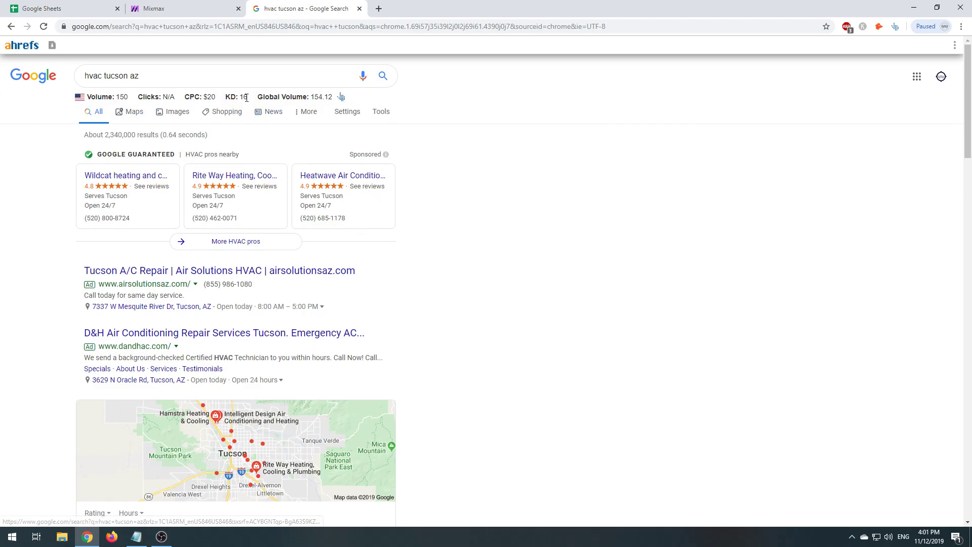
pyautogui.scroll(-12, 523, 350)
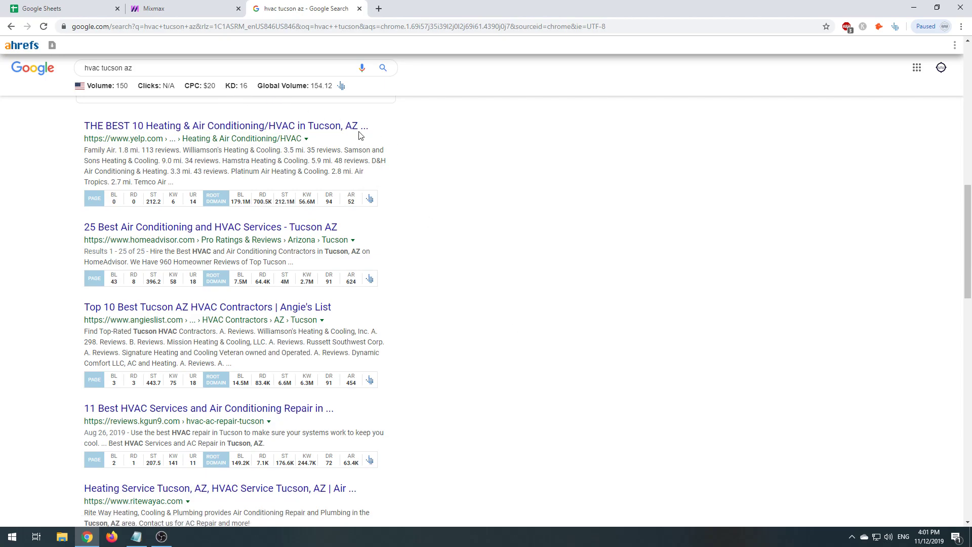
pyautogui.tripleClick(169, 68)
pyautogui.click(59, 189)
# - Refine the Google search to 'hvac contractors tucson az'
pyautogui.click(133, 69)
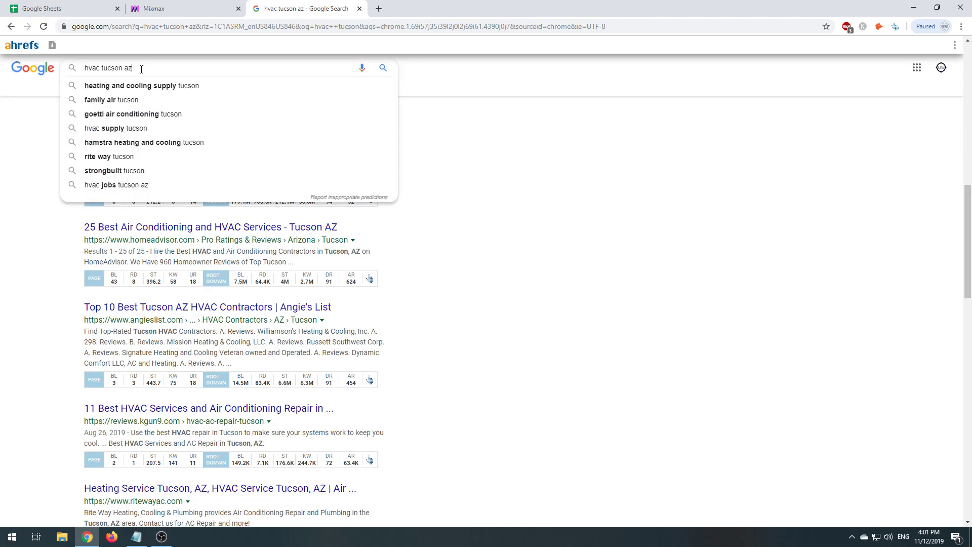
pyautogui.press('BackSpace')
pyautogui.press('BackSpace')
pyautogui.press('BackSpace')
pyautogui.press('BackSpace')
pyautogui.press('BackSpace')
pyautogui.press('BackSpace')
pyautogui.press('BackSpace')
pyautogui.press('BackSpace')
pyautogui.press('BackSpace')
pyautogui.write('contractors tucson')
pyautogui.press('Return')
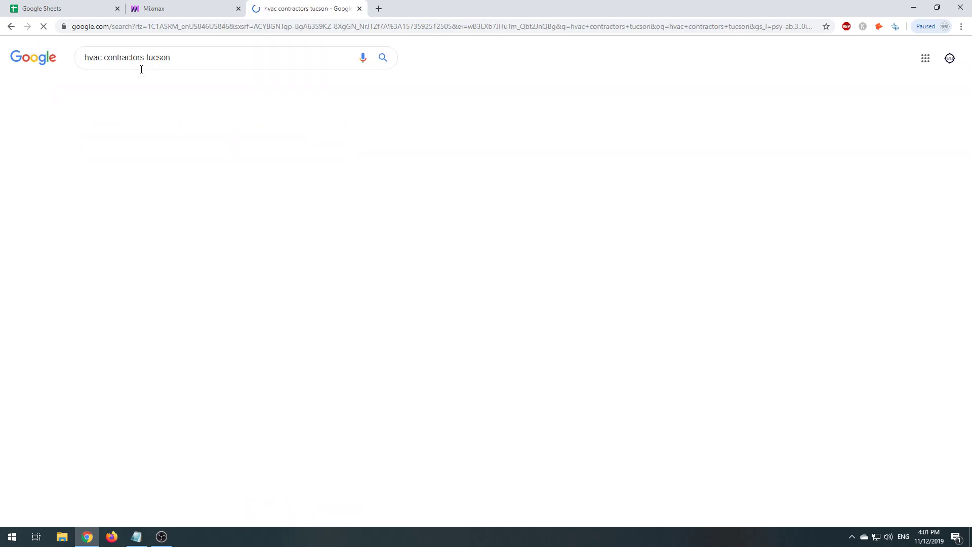
pyautogui.click(194, 79)
pyautogui.write('az')
pyautogui.press('Return')
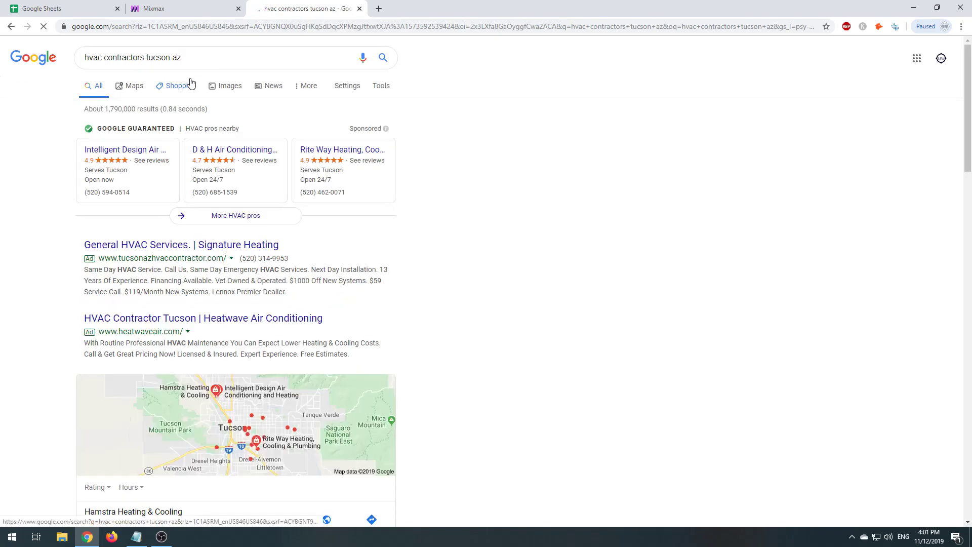
# - Copy the 'hvac contractors tucson az' query and open Ahrefs in a new tab
pyautogui.tripleClick(237, 78)
pyautogui.hotkey('ctrl', 'c')
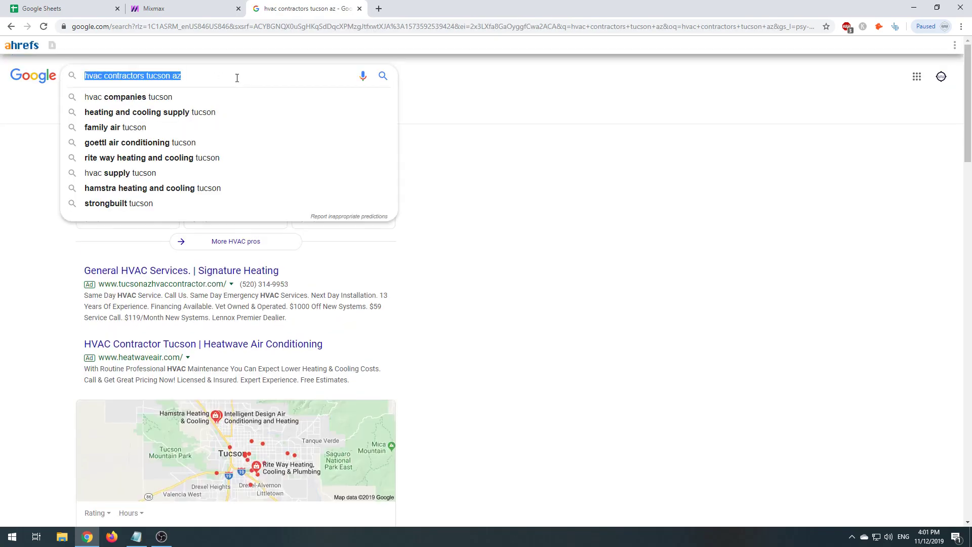
pyautogui.hotkey('ctrl', 't')
pyautogui.write('ahrefs.com')
pyautogui.press('Return')
pyautogui.click(280, 6)
pyautogui.click(425, 8)
# - Research the pasted query plus ', hvac tucson az' in Keywords Explorer's Having same terms report
pyautogui.click(262, 47)
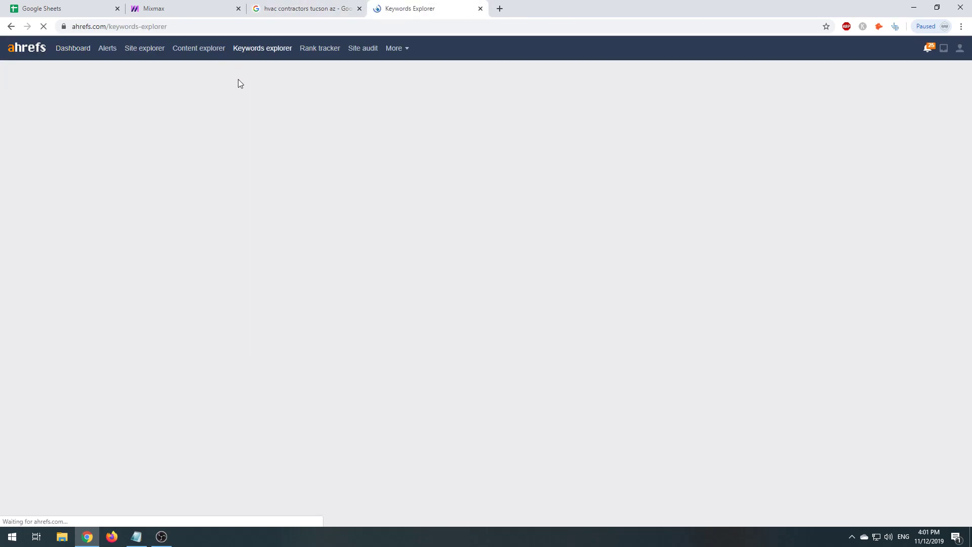
pyautogui.hotkey('ctrl', 'v')
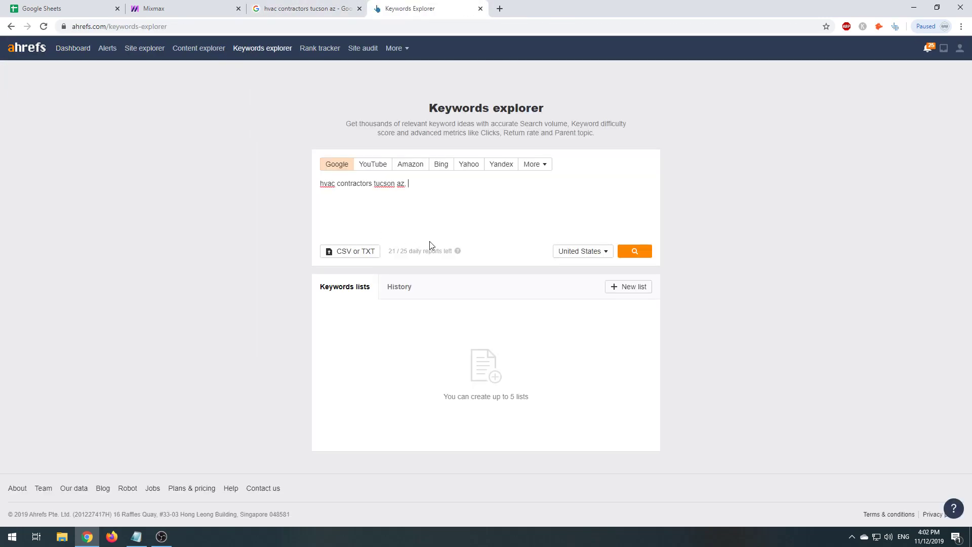
pyautogui.write(', hvac tucson az')
pyautogui.press('Return')
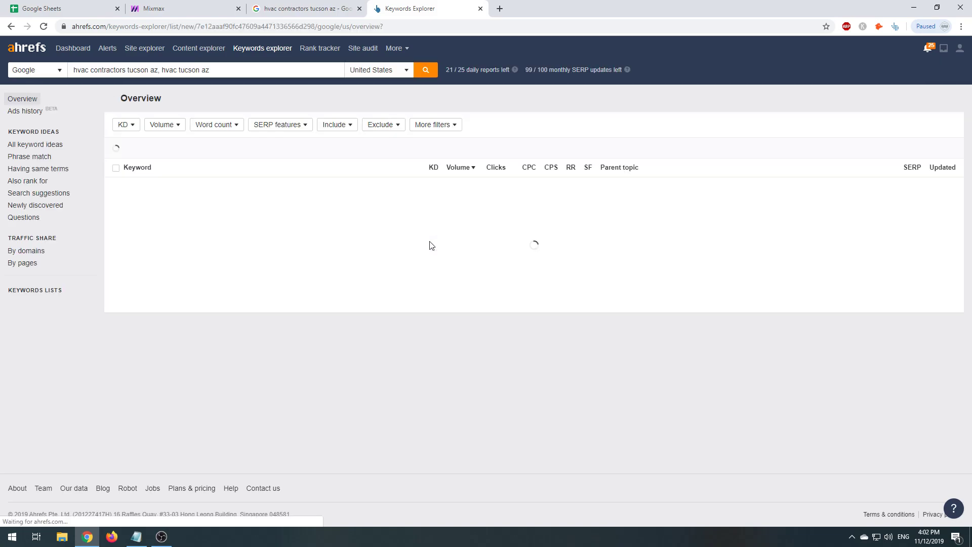
pyautogui.click(23, 170)
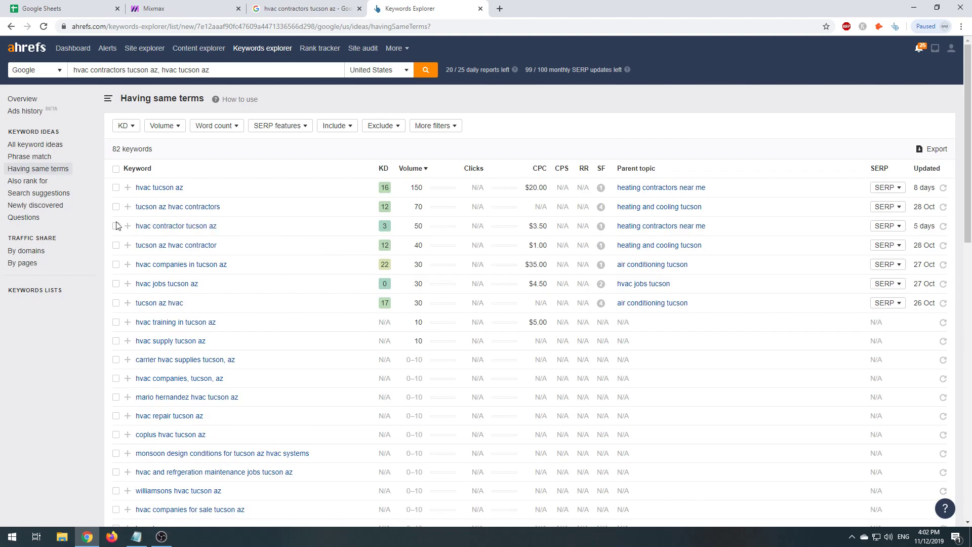
# - Search Google for the Ahrefs keyword 'hvac contractor tucson az' and scroll the results
pyautogui.moveTo(117, 226); pyautogui.dragTo(218, 226)
pyautogui.hotkey('ctrl', 'c')
pyautogui.click(304, 9)
pyautogui.click(190, 72)
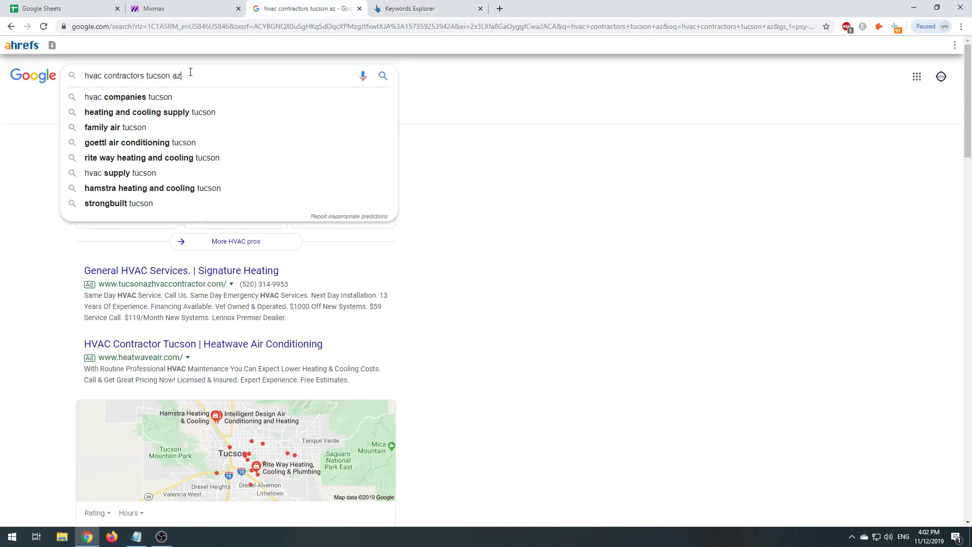
pyautogui.hotkey('ctrl', 'a')
pyautogui.hotkey('ctrl', 'v')
pyautogui.press('Return')
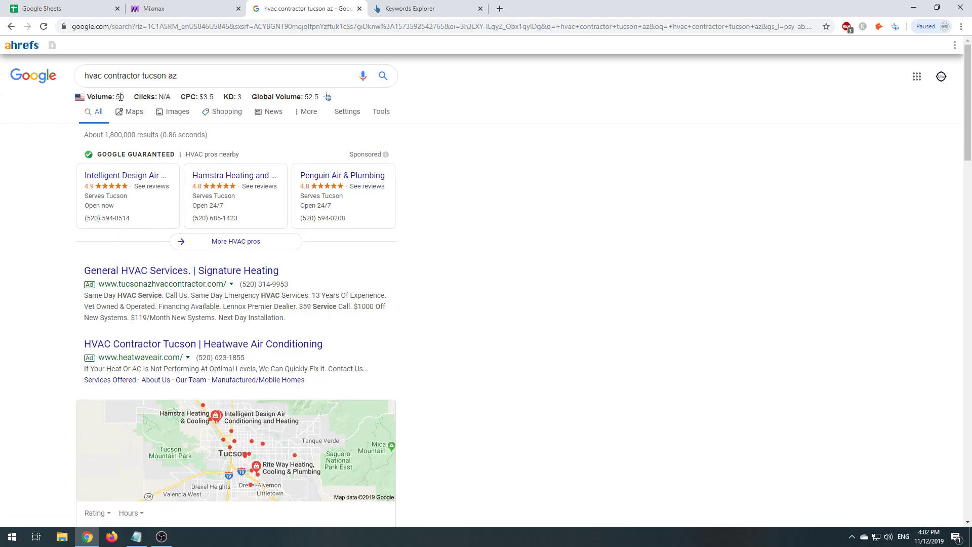
pyautogui.scroll(-8, 443, 401)
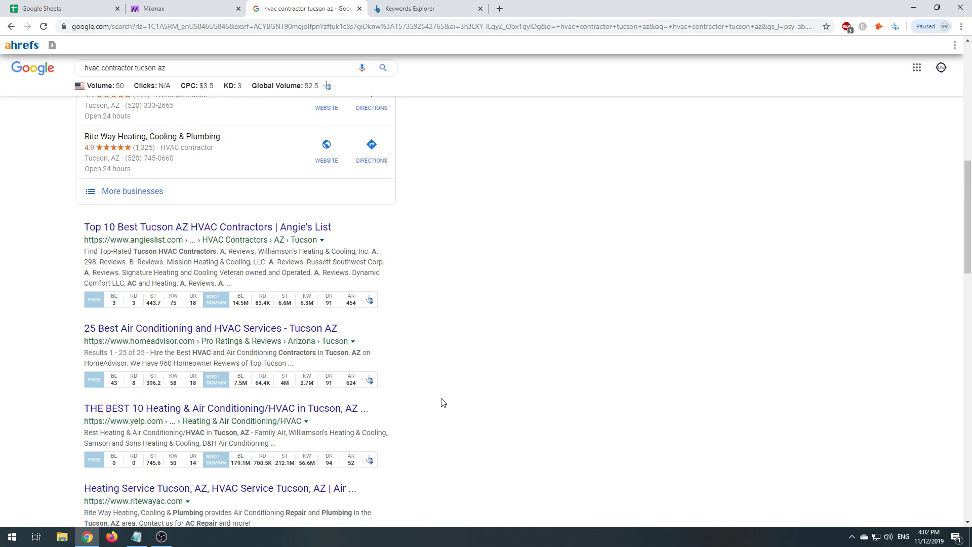
pyautogui.scroll(-4, 443, 402)
pyautogui.scroll(-11, 442, 402)
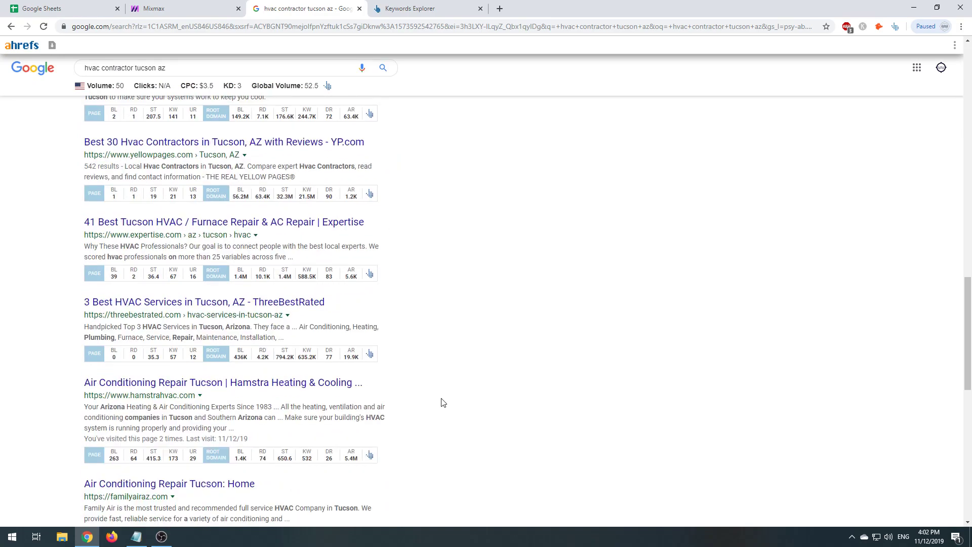
# - Compare the Google query against the Keywords Explorer list, then move to the Mixmax tab
pyautogui.click(204, 66)
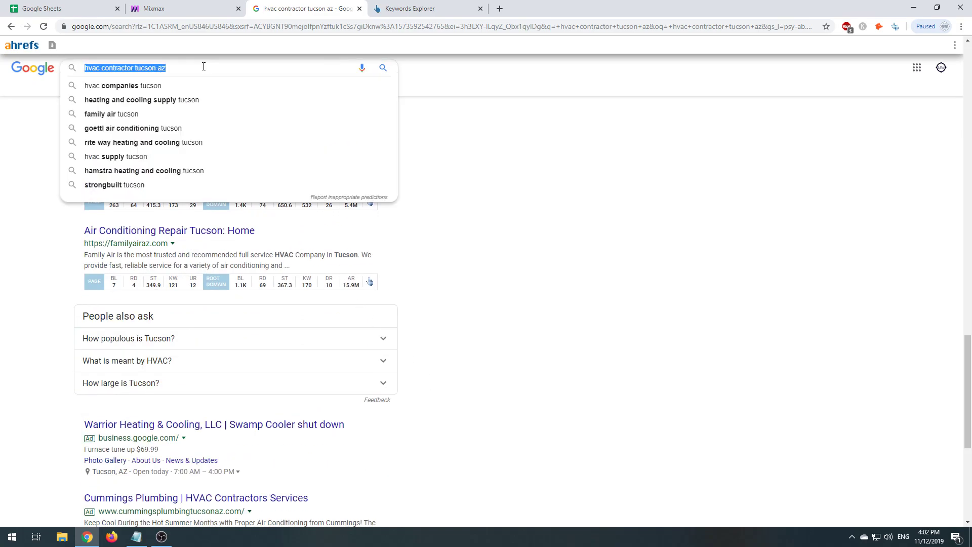
pyautogui.click(476, 210)
pyautogui.tripleClick(127, 67)
pyautogui.click(408, 9)
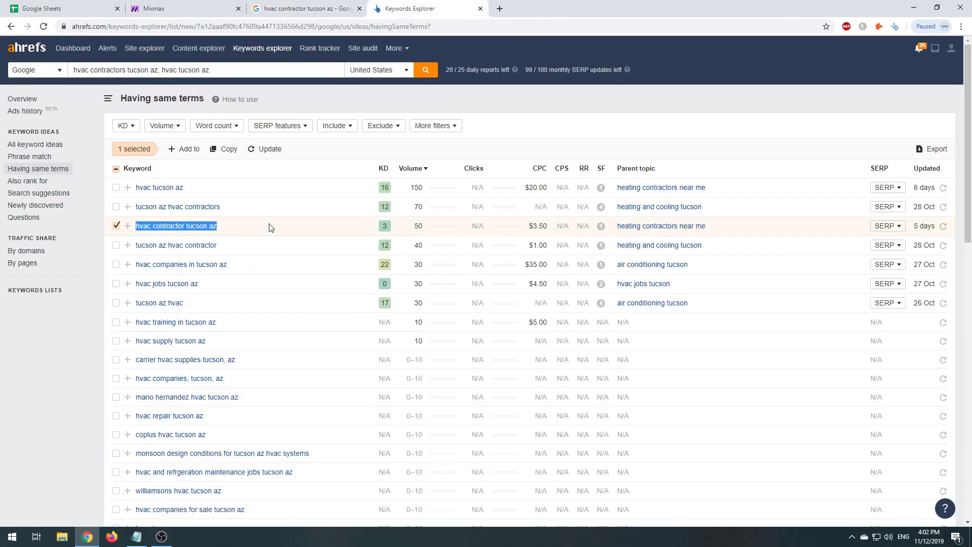
pyautogui.moveTo(167, 226); pyautogui.dragTo(166, 69)
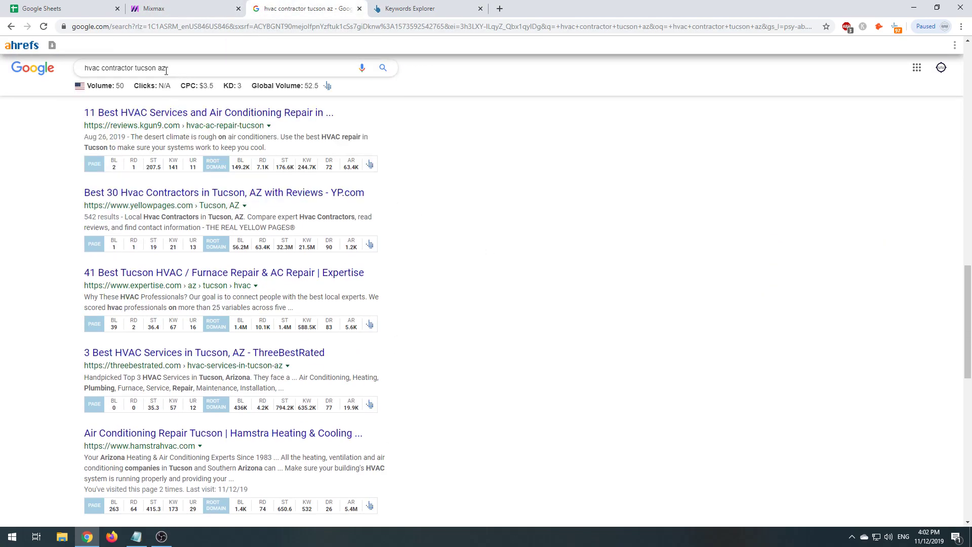
pyautogui.tripleClick(166, 70)
pyautogui.click(505, 252)
pyautogui.click(151, 9)
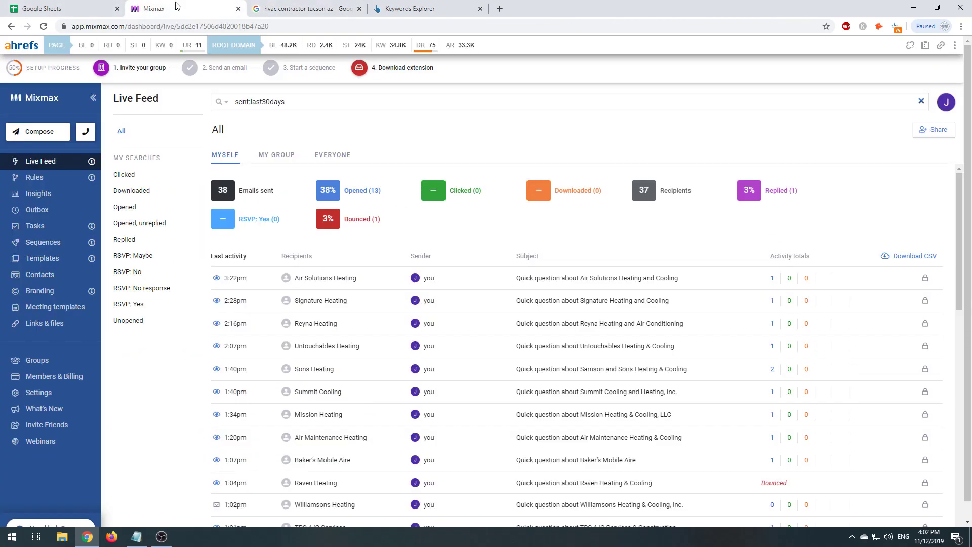
pyautogui.hotkey('ctrl', 't')
# - On d7leadfinder.com, set the lead search to HVAC in Tucson, Arizona
pyautogui.write('d77')
pyautogui.press('BackSpace')
pyautogui.write('l')
pyautogui.press('Return')
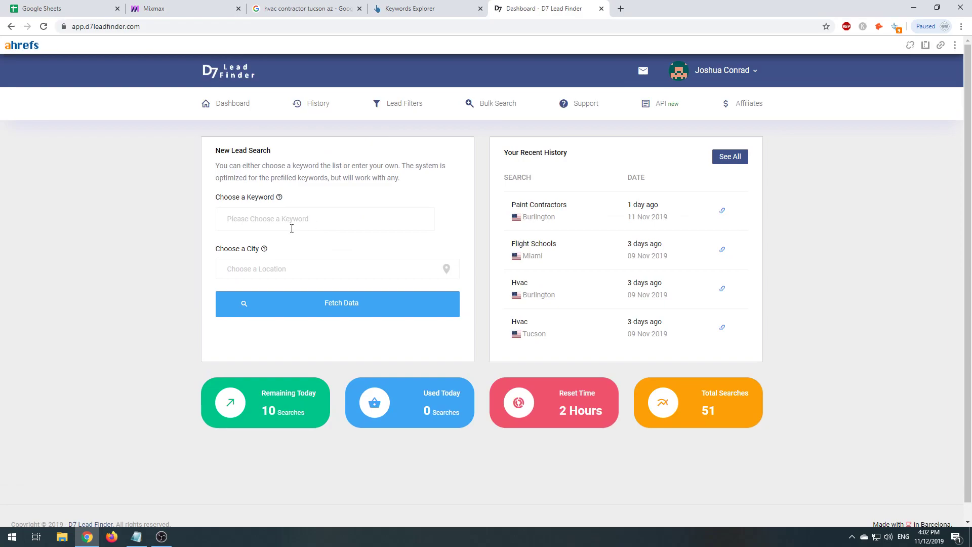
pyautogui.write('hva')
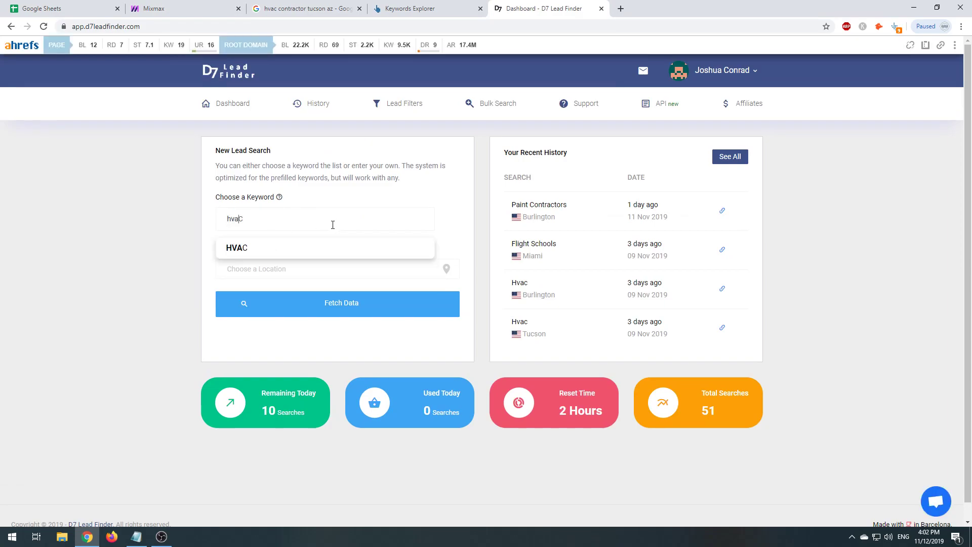
pyautogui.press('Tab')
pyautogui.write('tucson')
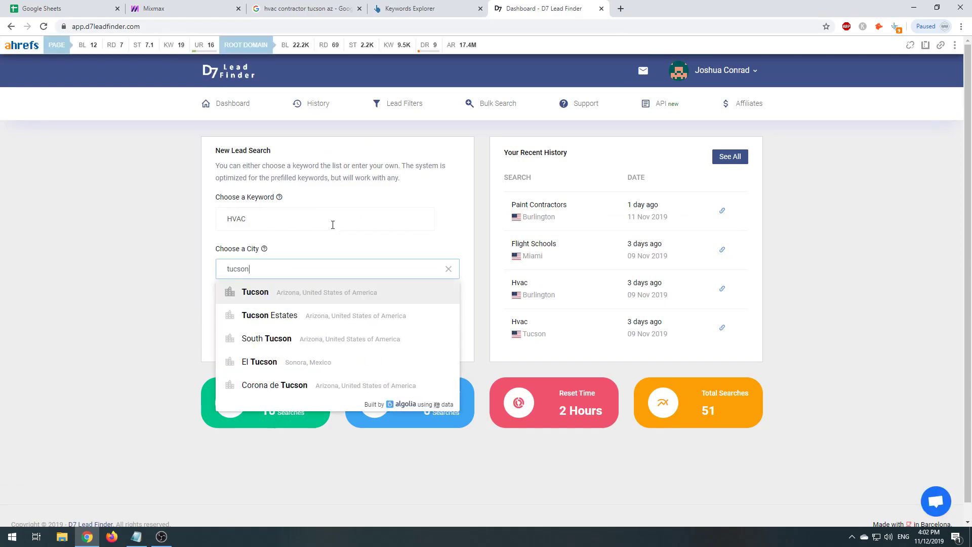
pyautogui.click(244, 303)
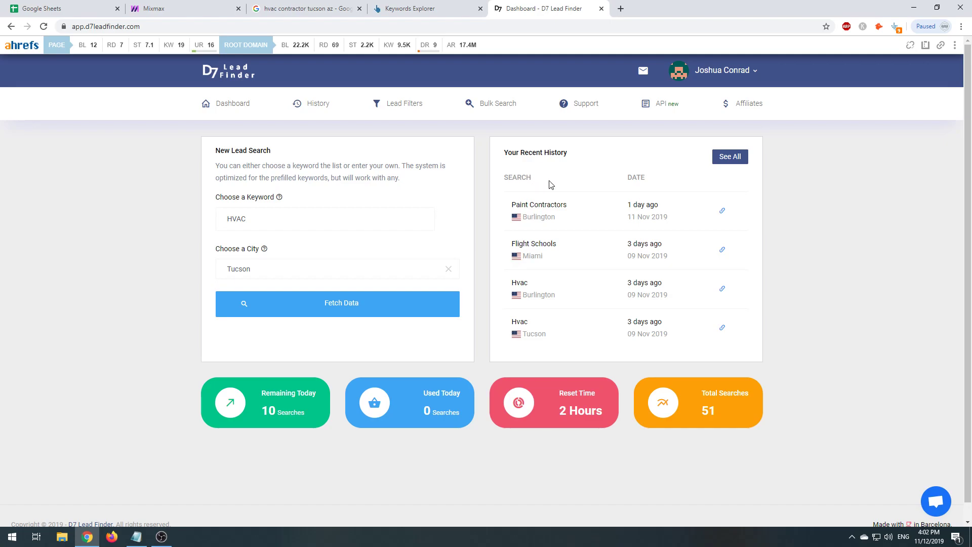
# - Cycle through the open tabs and open the earlier Paint Contractors in Burlington, VT results
pyautogui.moveTo(530, 208)
pyautogui.mouseDown()
pyautogui.moveTo(547, 215)
pyautogui.moveTo(625, 341)
pyautogui.mouseUp()
pyautogui.click(812, 317)
pyautogui.doubleClick(523, 206)
pyautogui.doubleClick(494, 224)
pyautogui.click(277, 9)
pyautogui.click(172, 9)
pyautogui.click(81, 7)
pyautogui.click(508, 10)
pyautogui.click(722, 211)
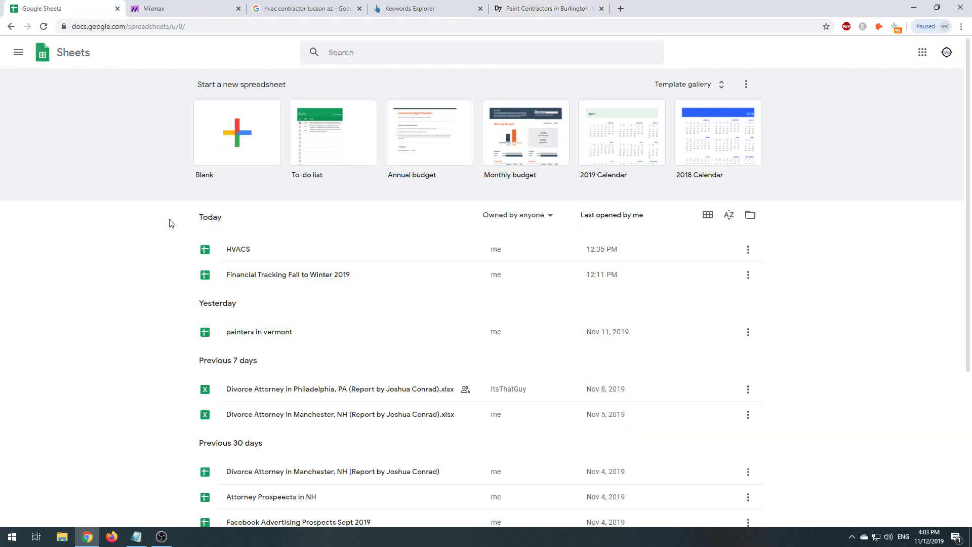
# - Open the HVACS spreadsheet, then launch the downloaded HVAC lead report via Windows search for 'hvac'
pyautogui.click(254, 250)
pyautogui.press('super')
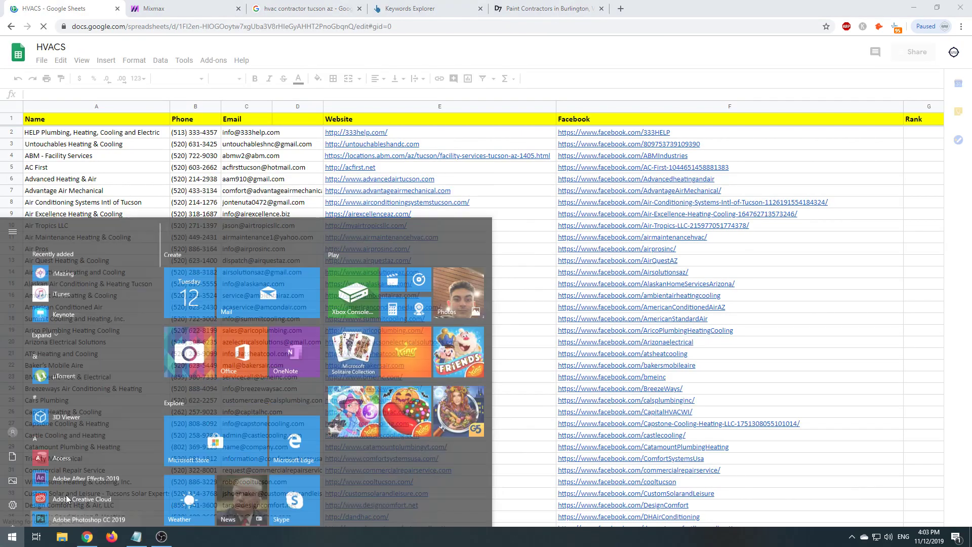
pyautogui.write('hvac')
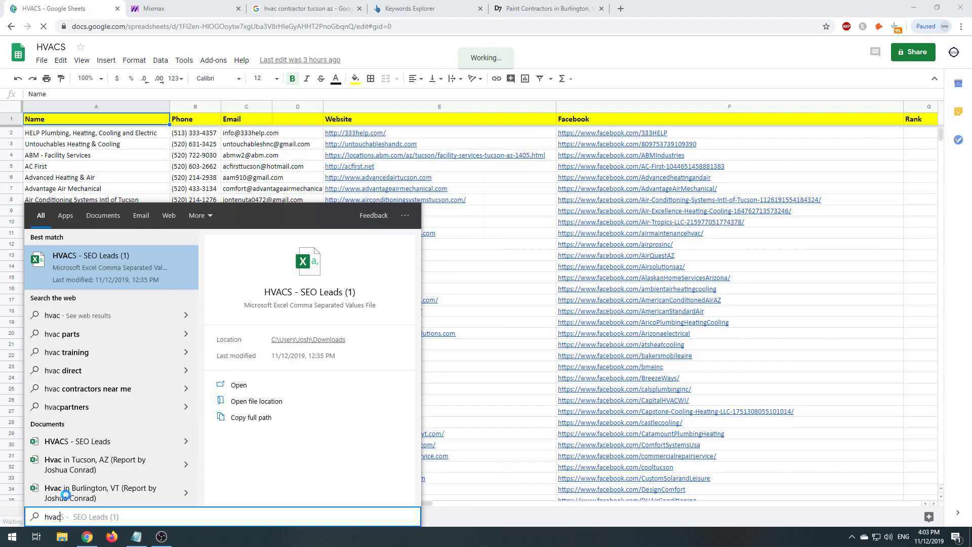
pyautogui.press('Down')
pyautogui.press('Down')
pyautogui.press('Down')
pyautogui.press('Down')
pyautogui.press('Down')
pyautogui.press('Down')
pyautogui.press('Down')
pyautogui.press('Down')
pyautogui.press('Down')
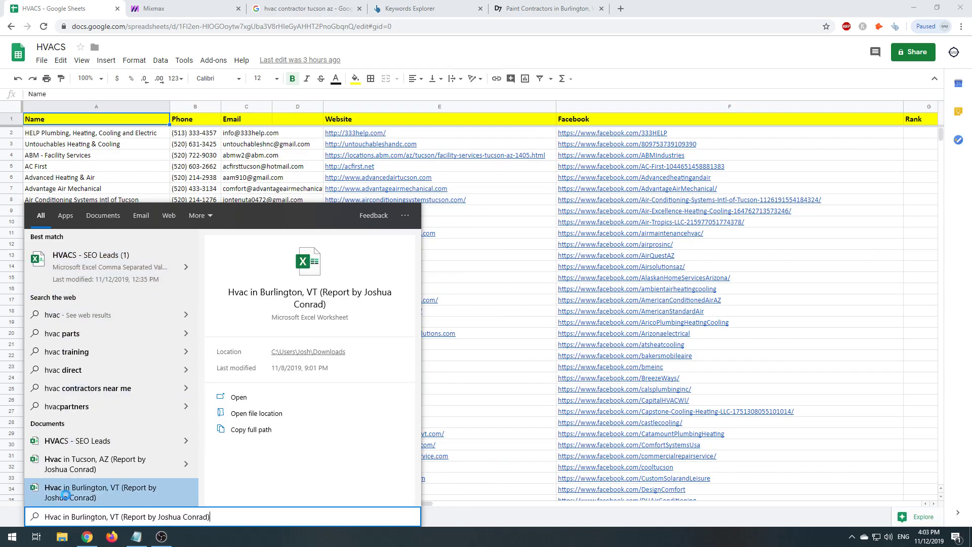
pyautogui.click(65, 494)
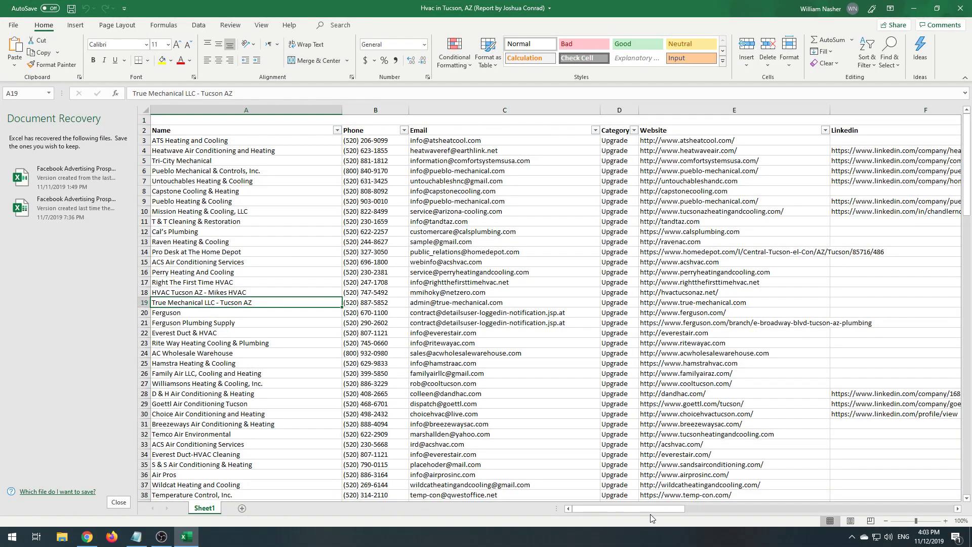
# - Select the lead table A2:L141 in the Hvac in Tucson, AZ Excel report
pyautogui.moveTo(651, 508); pyautogui.dragTo(195, 208)
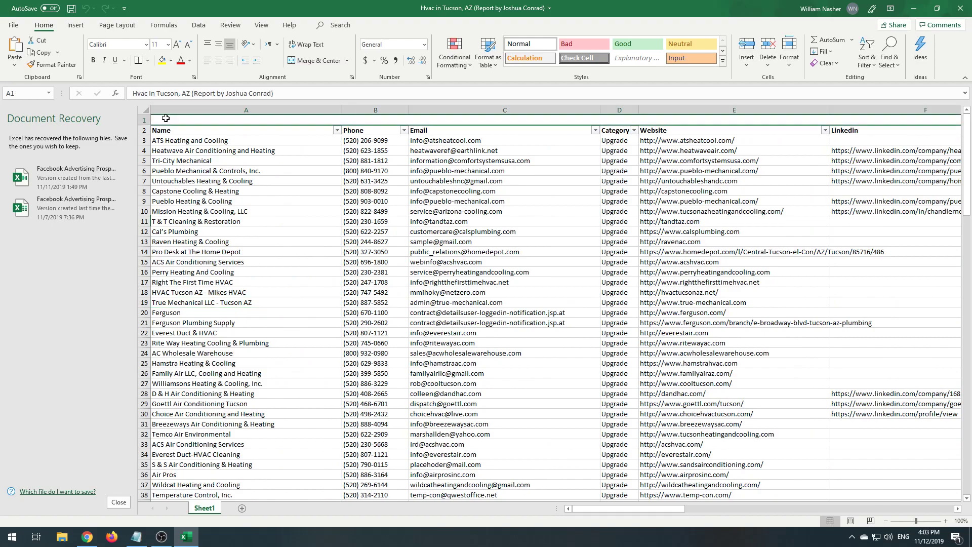
pyautogui.moveTo(162, 131); pyautogui.dragTo(846, 134)
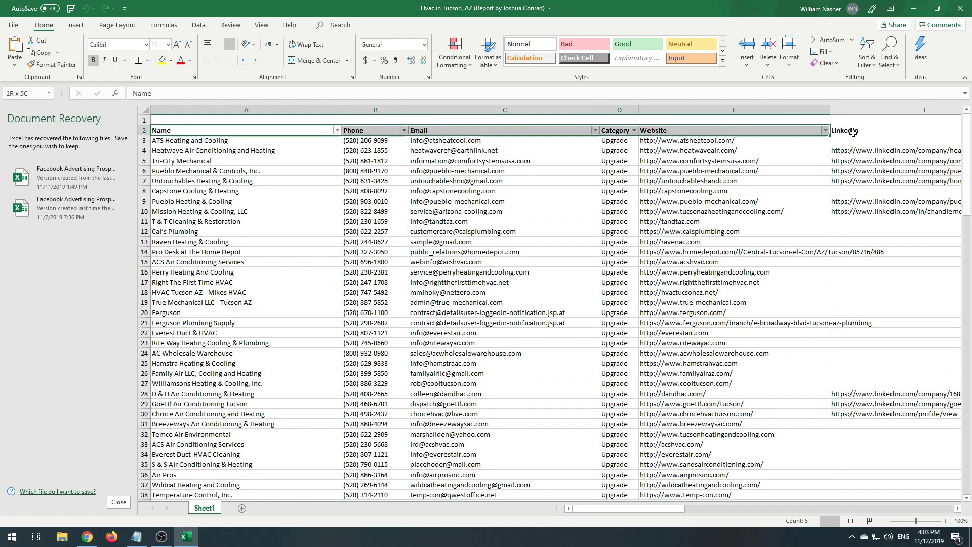
pyautogui.click(873, 120)
pyautogui.click(182, 133)
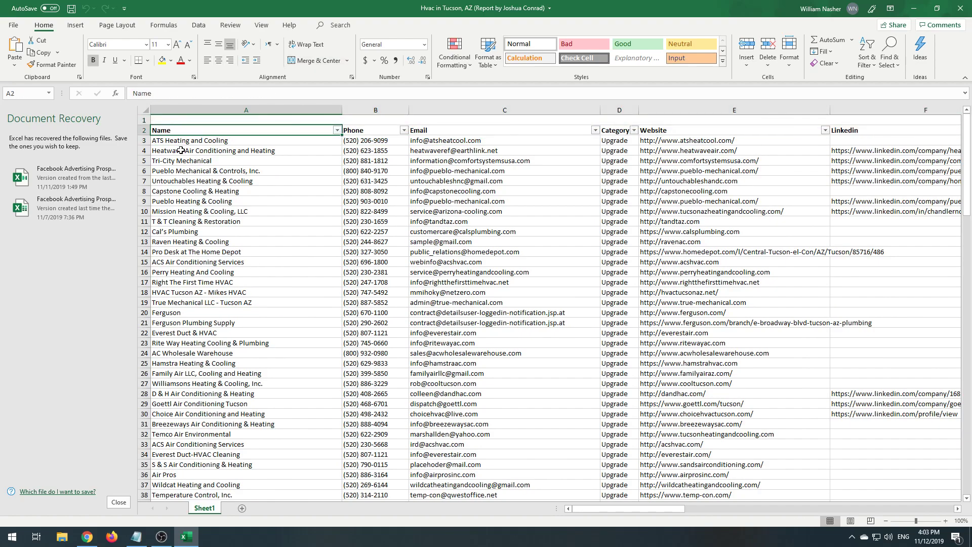
pyautogui.moveTo(170, 132); pyautogui.dragTo(764, 527)
# - Move Excel aside, select A2 in the HVACS raw leads sheet, then bring the Notepad notes forward
pyautogui.moveTo(243, 5); pyautogui.dragTo(971, 314)
pyautogui.click(144, 253)
pyautogui.click(77, 137)
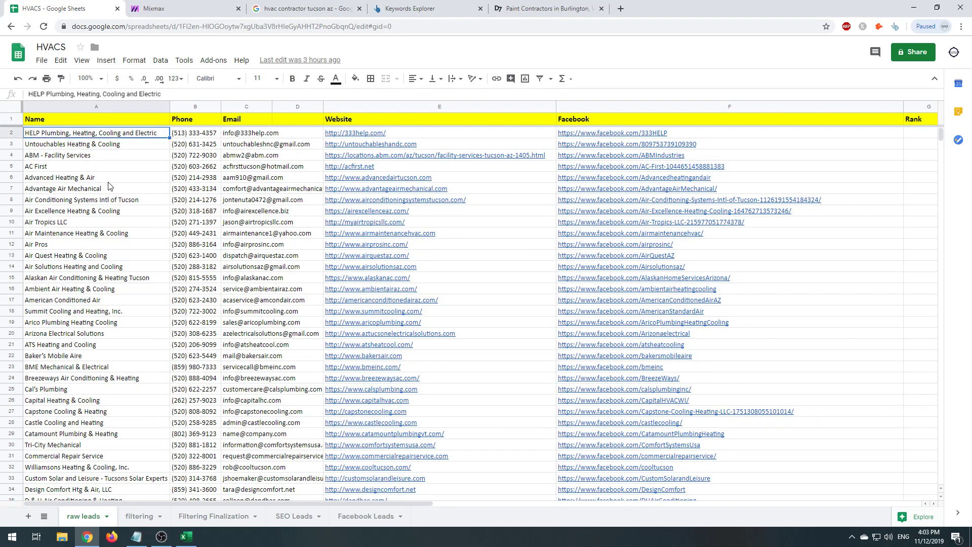
pyautogui.moveTo(215, 505); pyautogui.dragTo(176, 481)
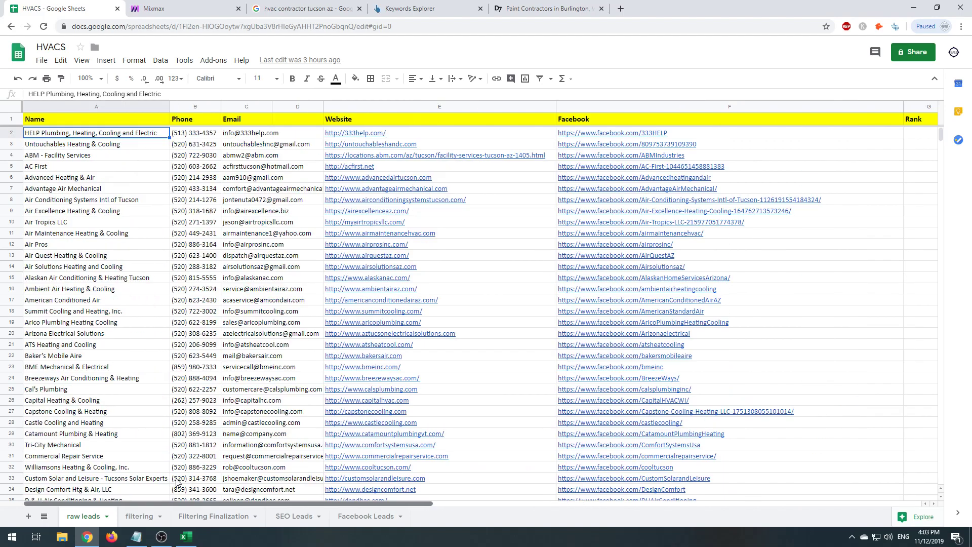
pyautogui.hotkey('alt', 'Tab')
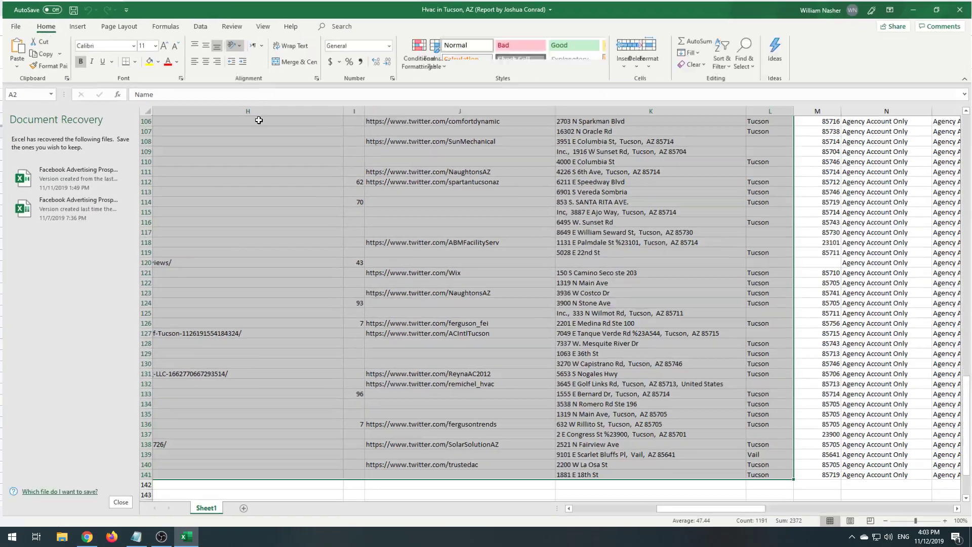
pyautogui.hotkey('alt', 'Tab')
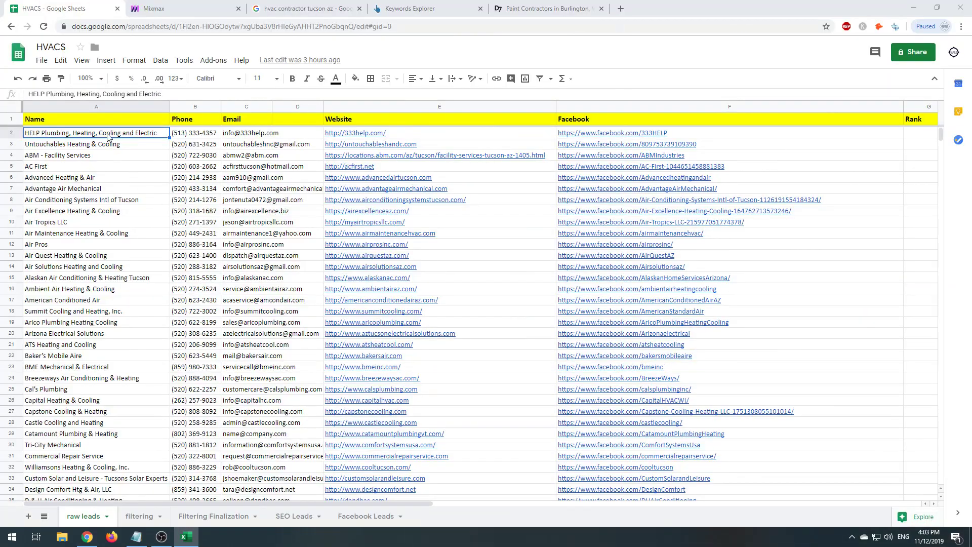
pyautogui.click(136, 536)
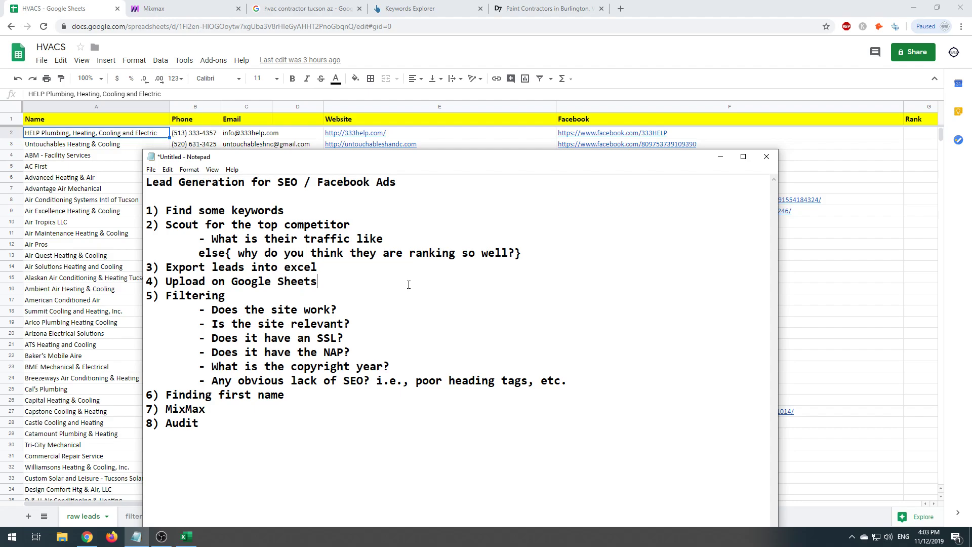
# - Add an indented notes line under the upload step: 'Company, Phone, Email, Website, Faceboook'
pyautogui.press('Return')
pyautogui.press('Tab')
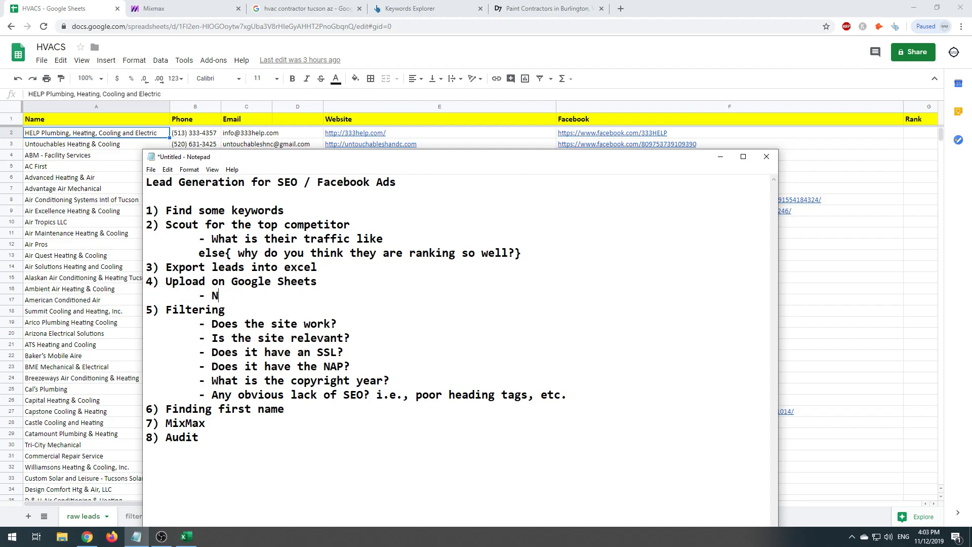
pyautogui.write('- N')
pyautogui.press('BackSpace')
pyautogui.write('Company, Phone, Email, Website, Faceboook, Rank on Goog')
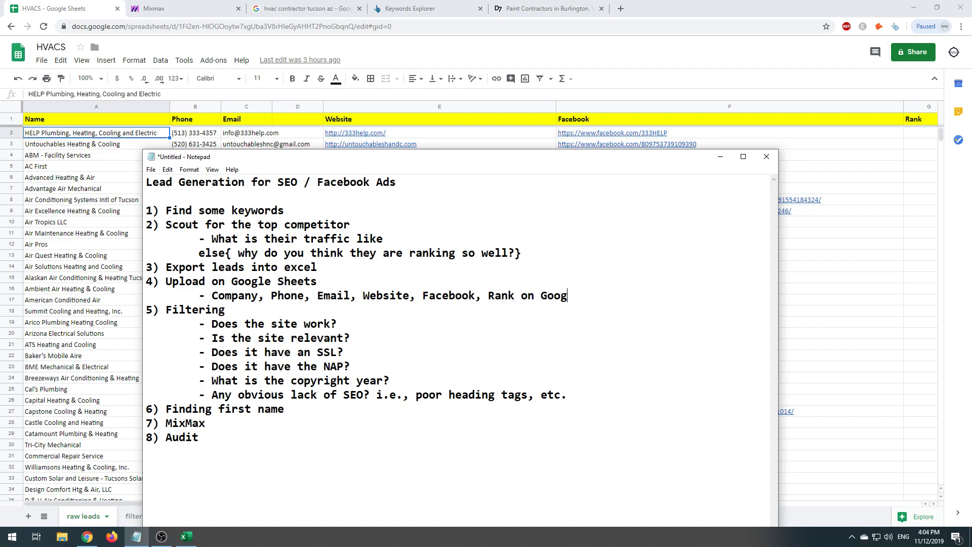
pyautogui.write('tyt')
# - Return to the raw leads sheet and select the exported leads in A2:F79
pyautogui.click(803, 339)
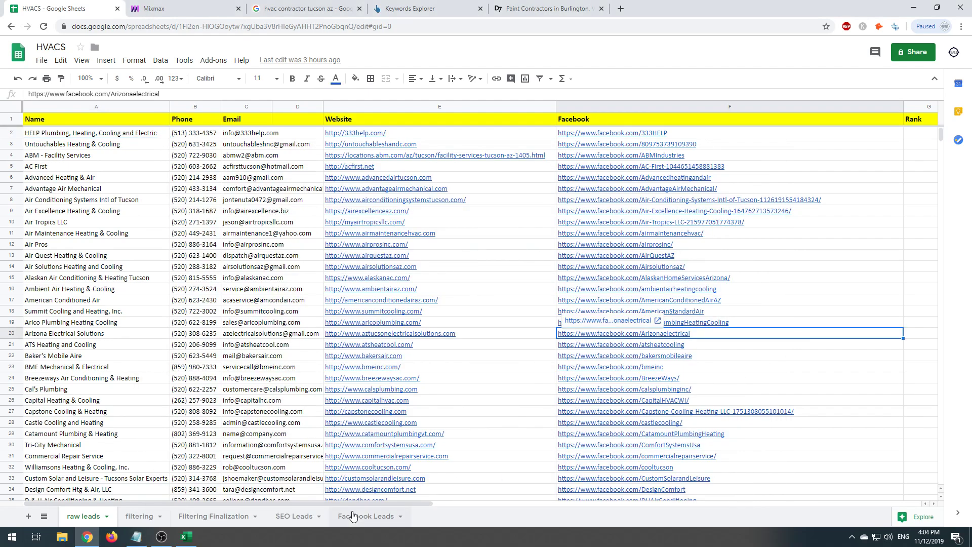
pyautogui.moveTo(382, 505); pyautogui.dragTo(262, 503)
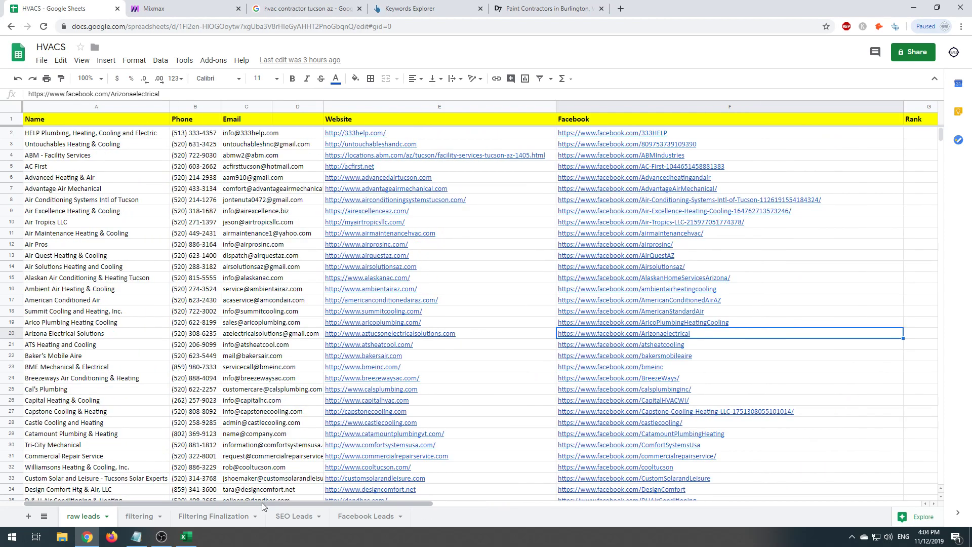
pyautogui.click(132, 535)
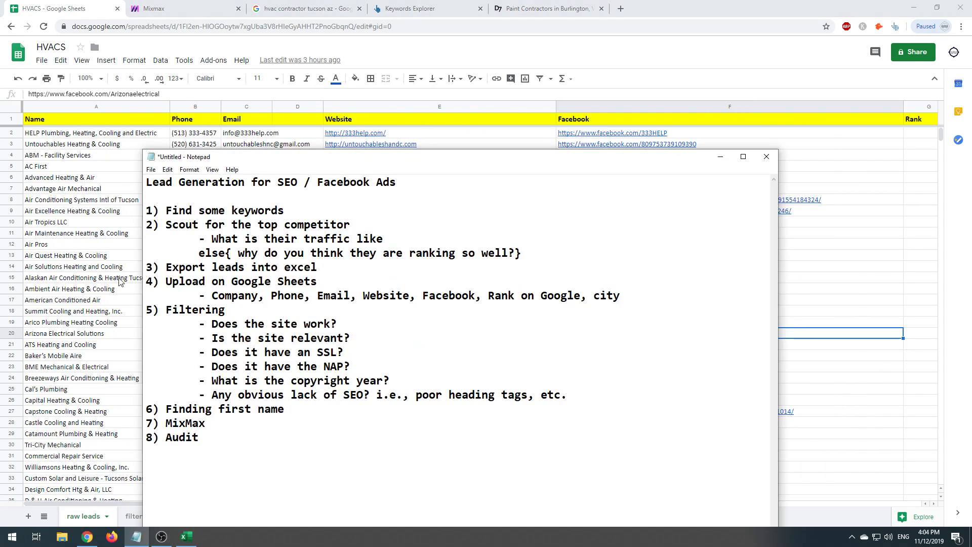
pyautogui.click(125, 279)
pyautogui.moveTo(92, 133); pyautogui.dragTo(758, 453)
# - Scroll through the raw leads, then switch to the filtering sheet
pyautogui.scroll(-4, 706, 374)
pyautogui.click(706, 369)
pyautogui.scroll(-5, 482, 395)
pyautogui.scroll(18, 440, 371)
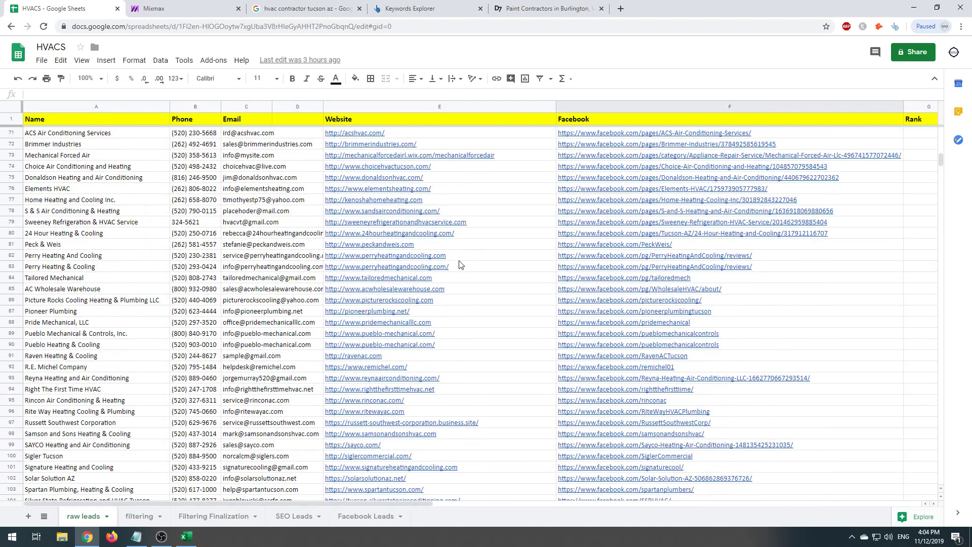
pyautogui.scroll(-5, 456, 268)
pyautogui.click(152, 518)
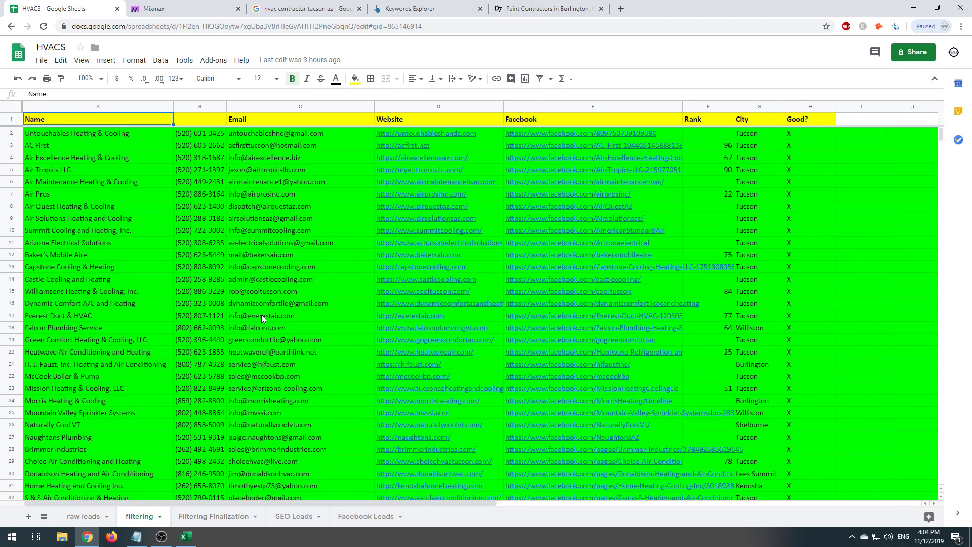
pyautogui.scroll(-19, 220, 347)
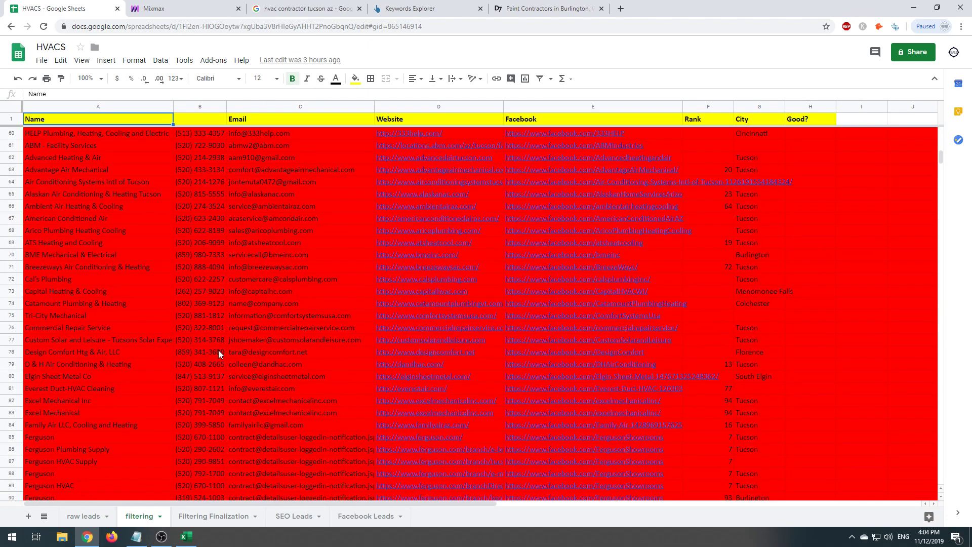
# - Move the D7 Paint Contractors results tab to second place, then return to the workbook
pyautogui.click(549, 5)
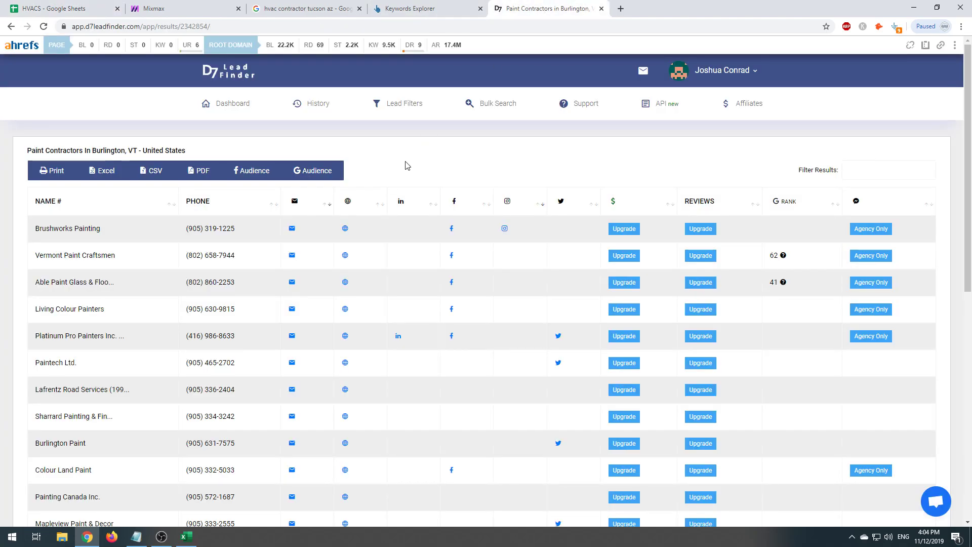
pyautogui.click(53, 8)
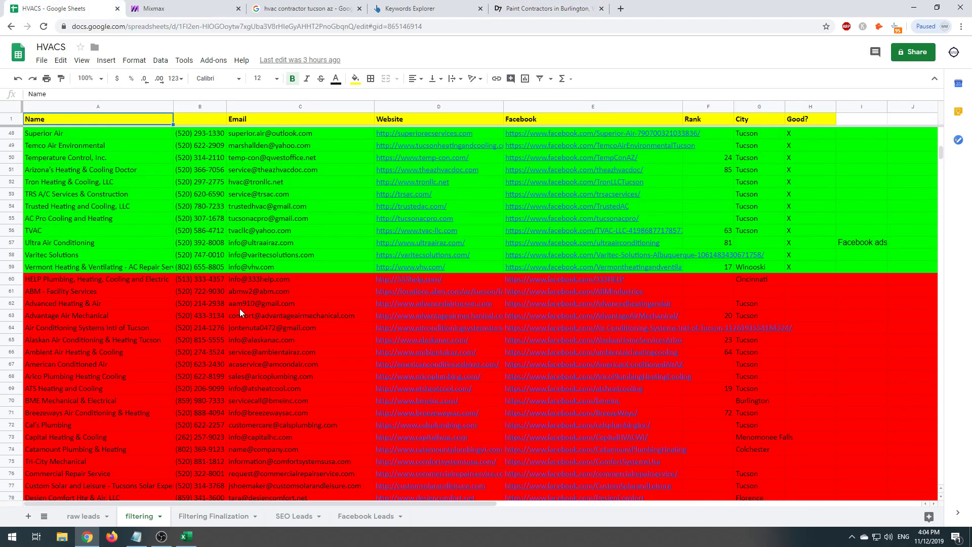
pyautogui.scroll(5, 239, 308)
pyautogui.click(513, 7)
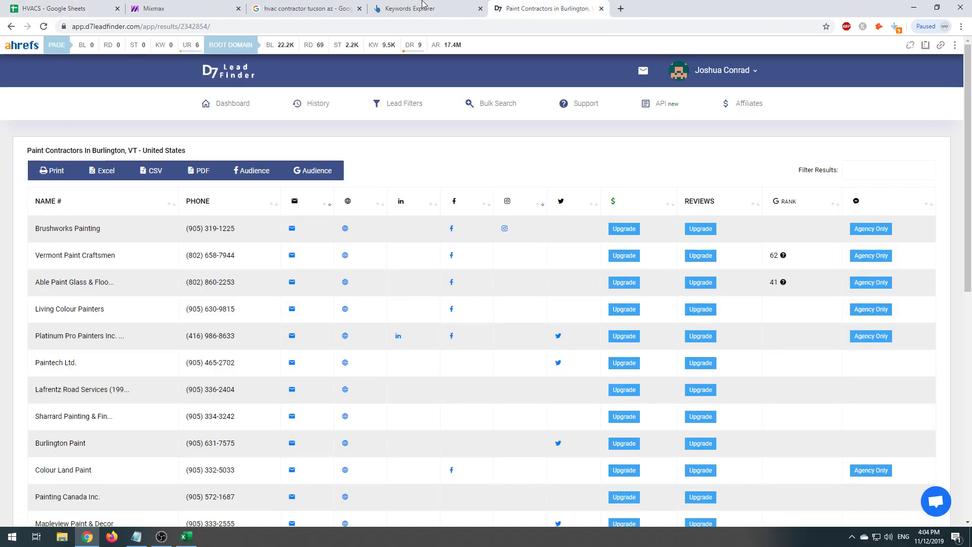
pyautogui.moveTo(467, 5); pyautogui.dragTo(152, 6)
pyautogui.click(95, 5)
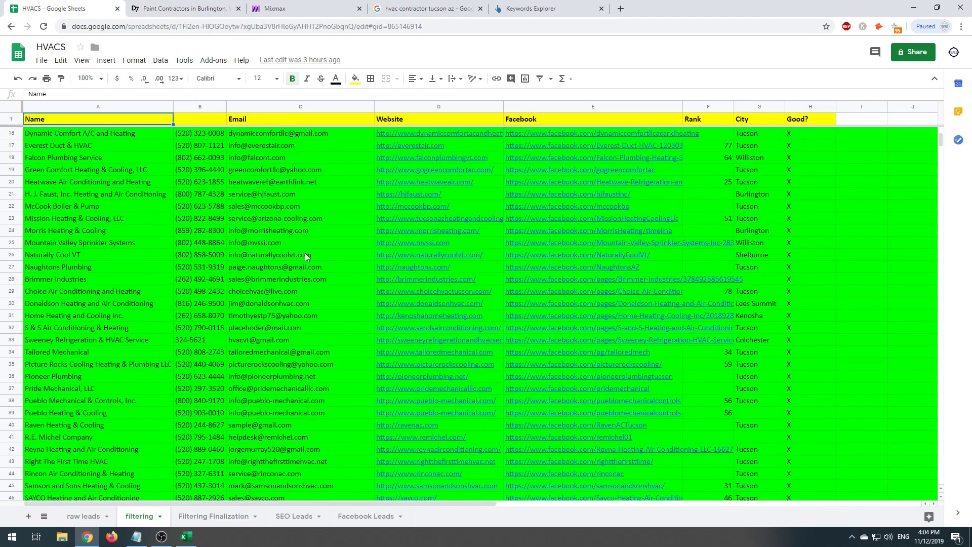
# - Review the green leads, checking the Kansas City (G117) and Colchester (G74) city entries
pyautogui.scroll(-15, 305, 256)
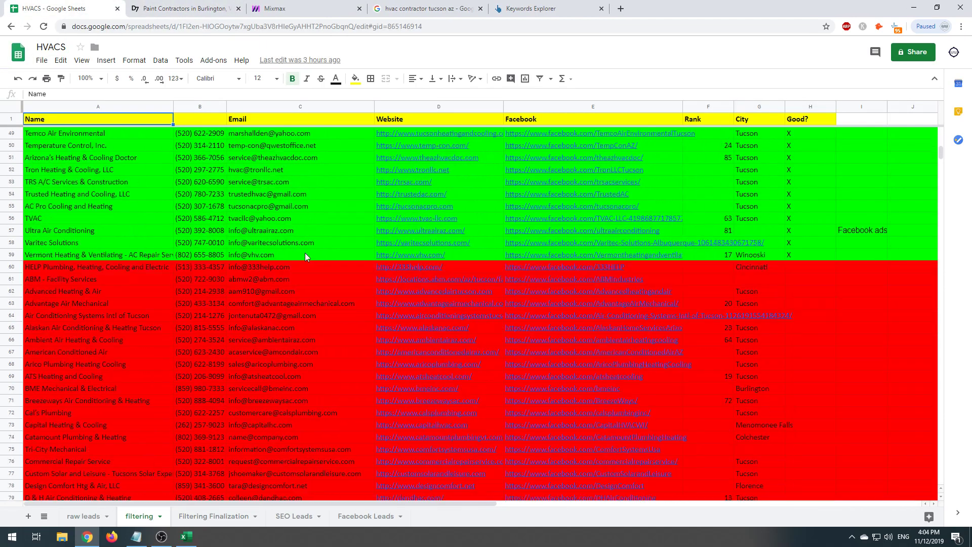
pyautogui.scroll(-8, 226, 390)
pyautogui.click(771, 353)
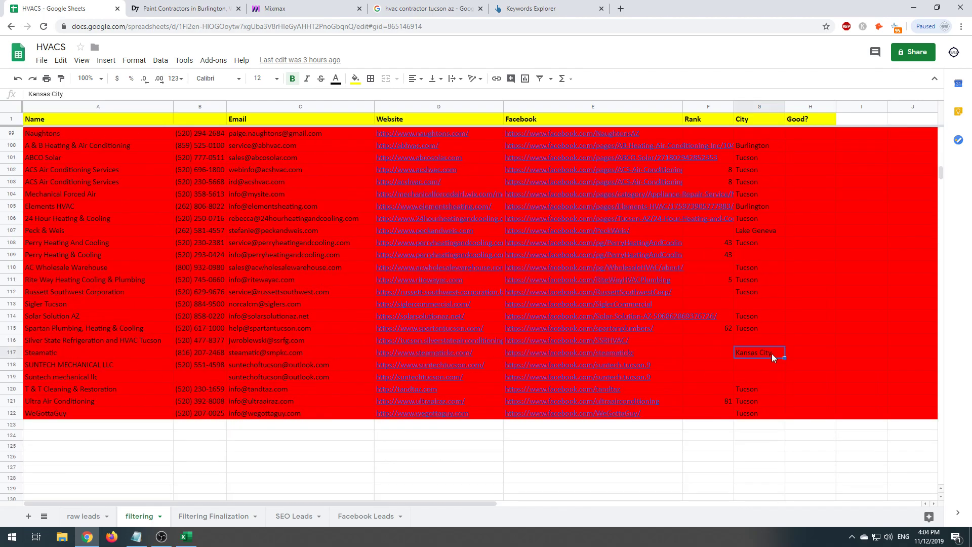
pyautogui.scroll(4, 751, 393)
pyautogui.scroll(11, 746, 372)
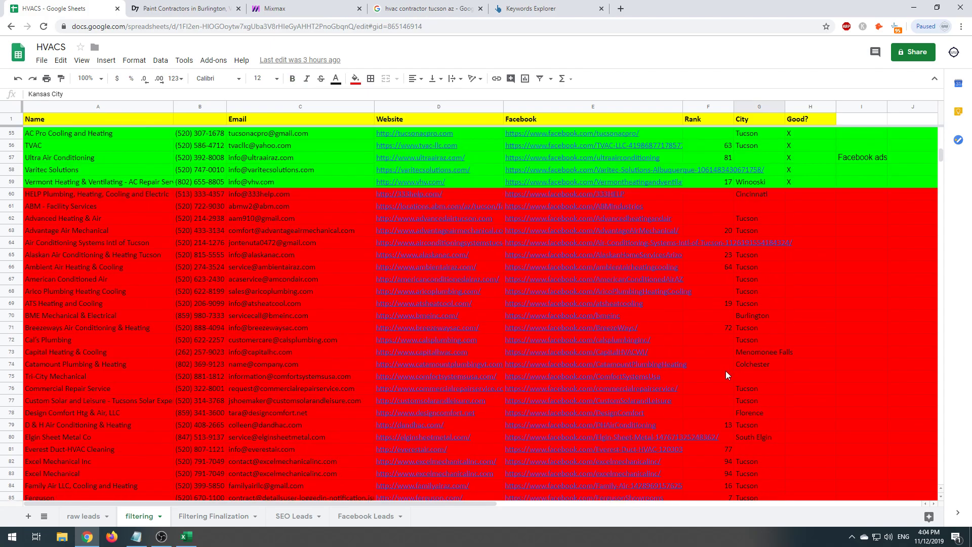
pyautogui.click(752, 367)
pyautogui.moveTo(156, 361); pyautogui.dragTo(752, 374)
pyautogui.click(751, 372)
pyautogui.click(752, 367)
# - Check Burlington in G96, select the red failing rows from row 60, then switch to the notes
pyautogui.scroll(-7, 765, 427)
pyautogui.click(752, 303)
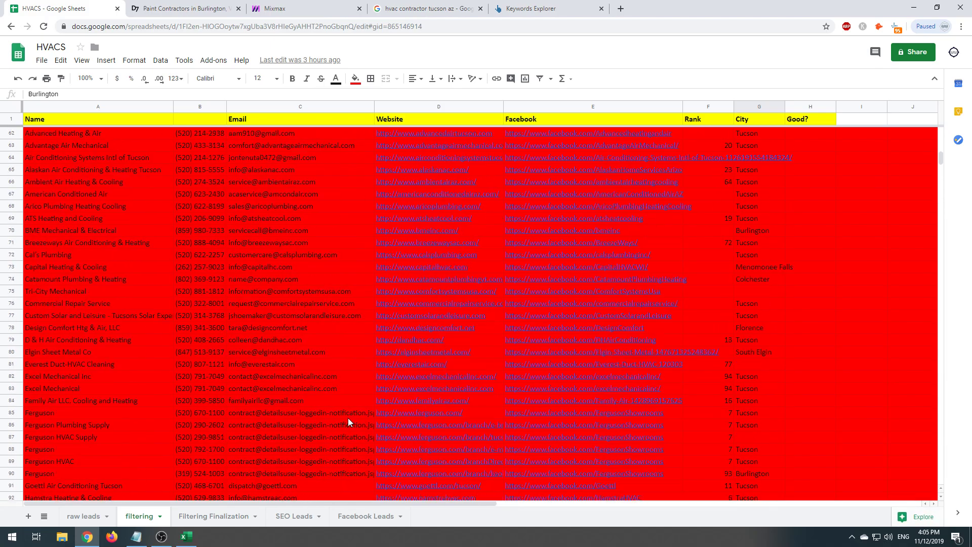
pyautogui.scroll(10, 348, 418)
pyautogui.scroll(-3, 137, 245)
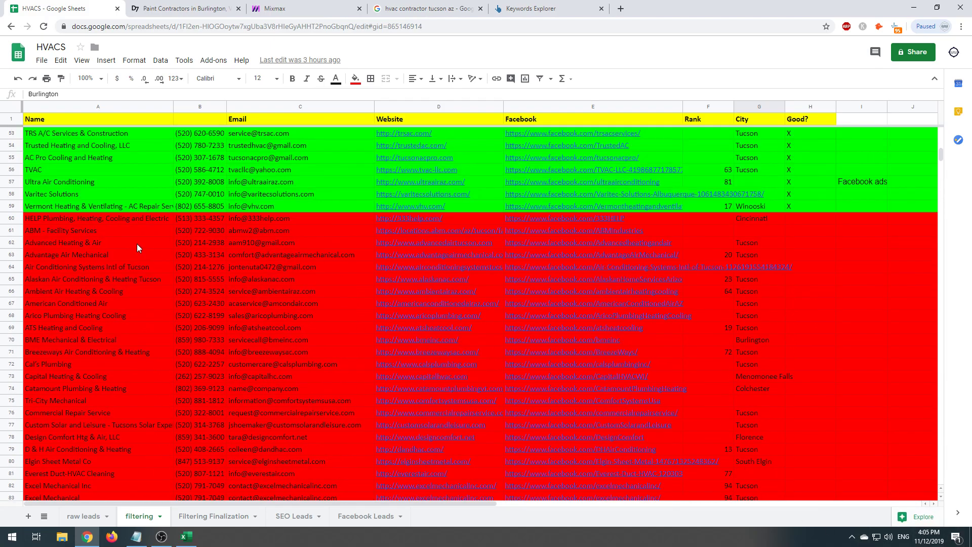
pyautogui.moveTo(70, 220); pyautogui.dragTo(755, 336)
pyautogui.scroll(10, 756, 341)
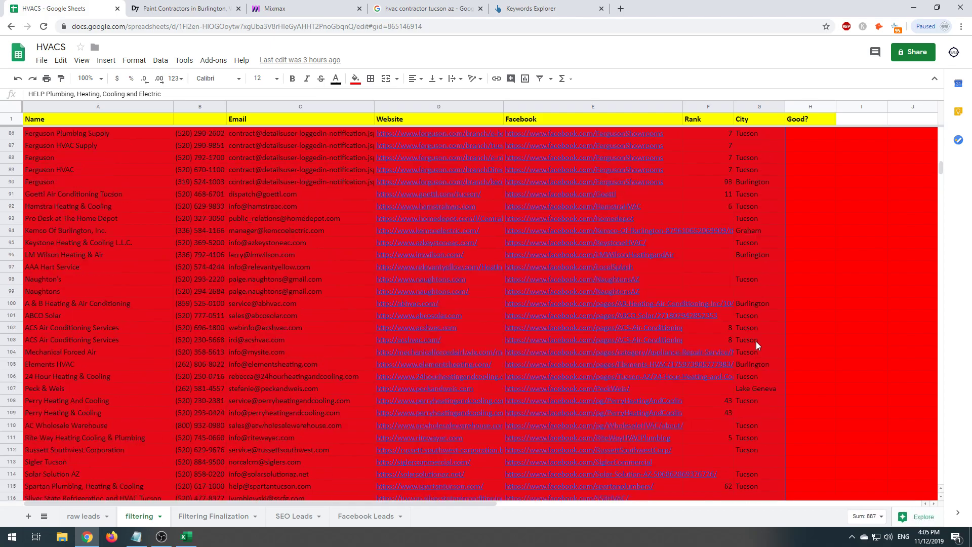
pyautogui.click(756, 341)
pyautogui.scroll(20, 756, 341)
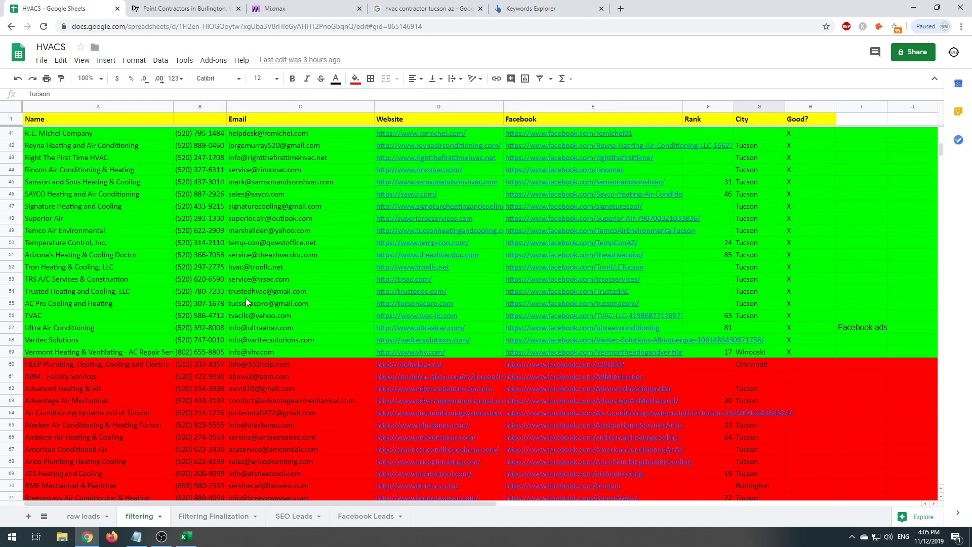
pyautogui.scroll(5, 230, 425)
pyautogui.hotkey('alt', 'Tab')
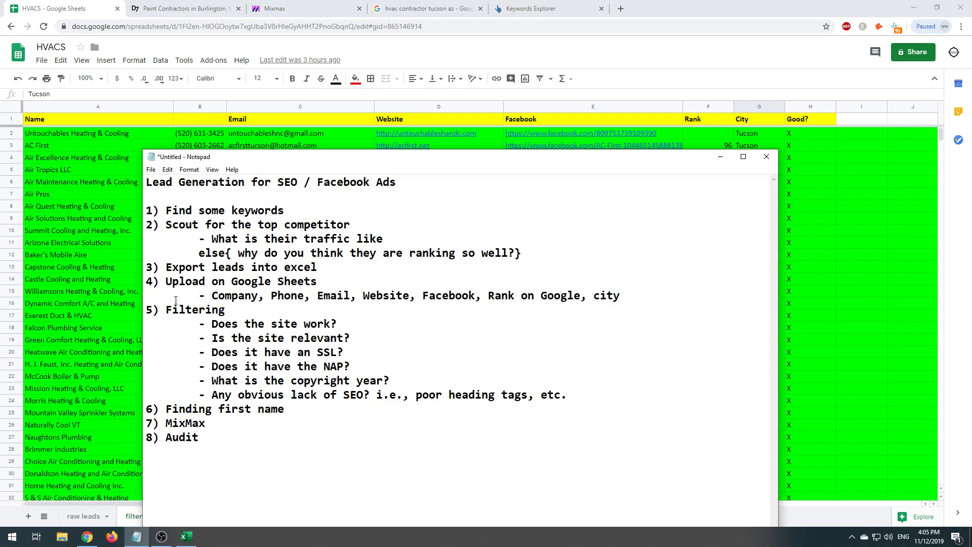
# - Highlight the 'Does the site work?' check in the Filtering checklist
pyautogui.moveTo(172, 310); pyautogui.dragTo(441, 380)
pyautogui.click(441, 384)
pyautogui.moveTo(212, 327); pyautogui.dragTo(338, 326)
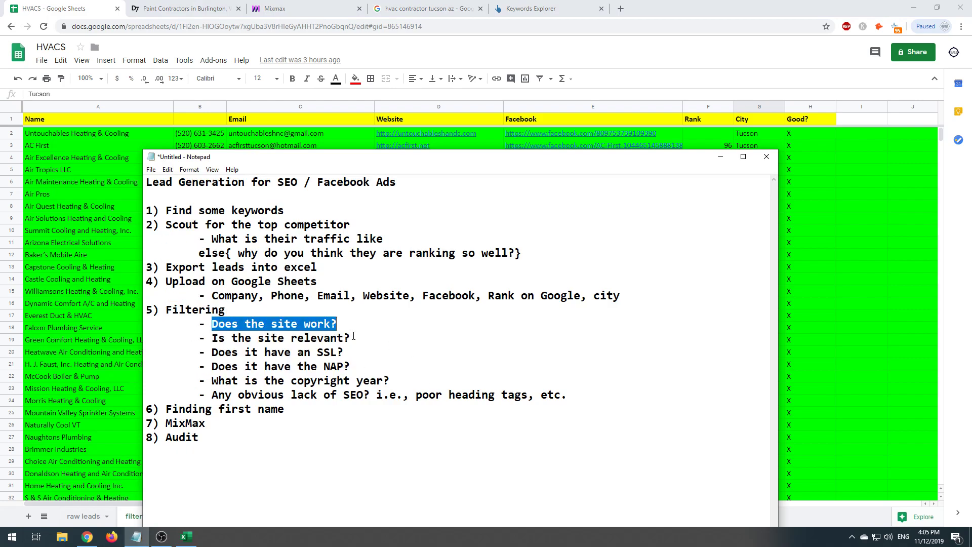
# - Open ATS Heating and Cooling's website, atsheatcool.com, from cell D69 in a new tab
pyautogui.click(80, 347)
pyautogui.scroll(-12, 197, 371)
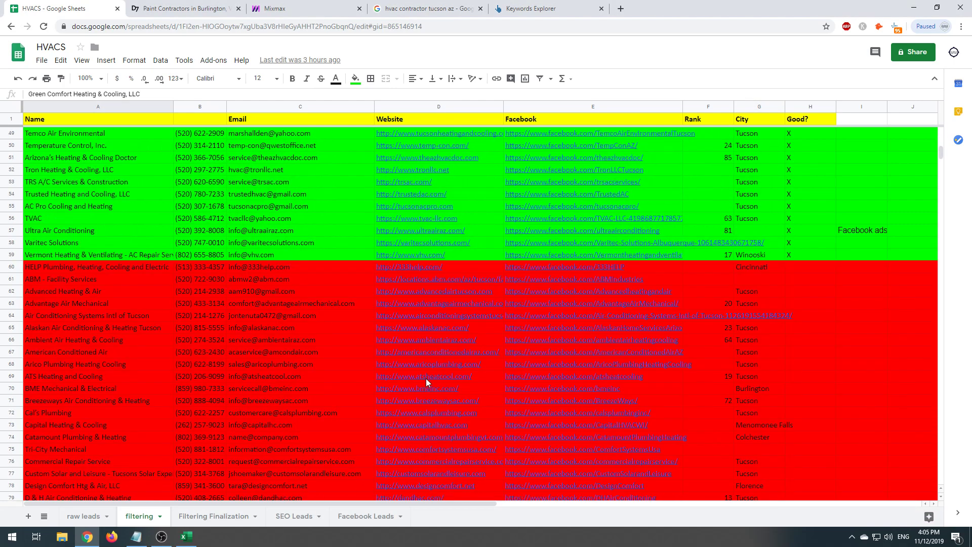
pyautogui.click(427, 378)
pyautogui.click(415, 363)
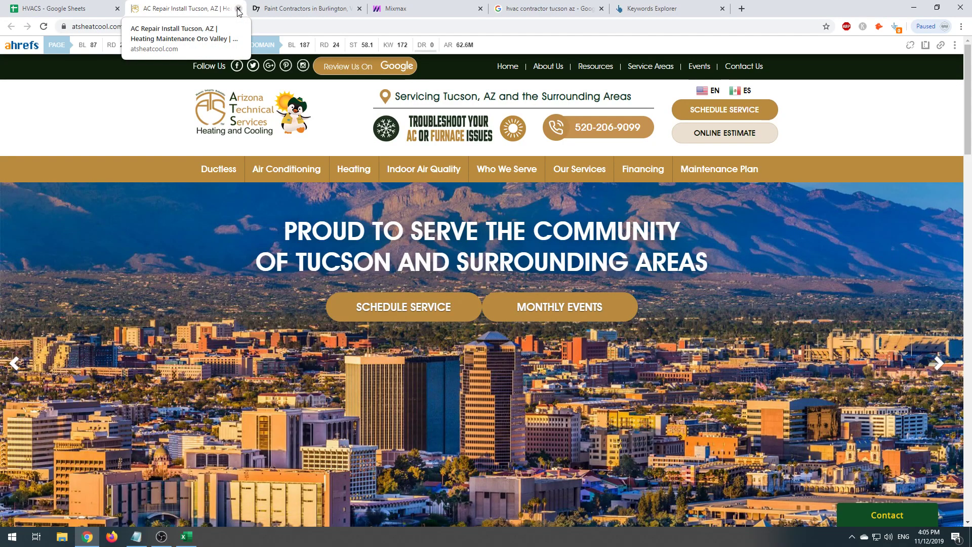
# - Close the ATS Heating and Cooling site and open a Ferguson lead's website in a new tab
pyautogui.click(238, 10)
pyautogui.click(406, 363)
pyautogui.click(423, 350)
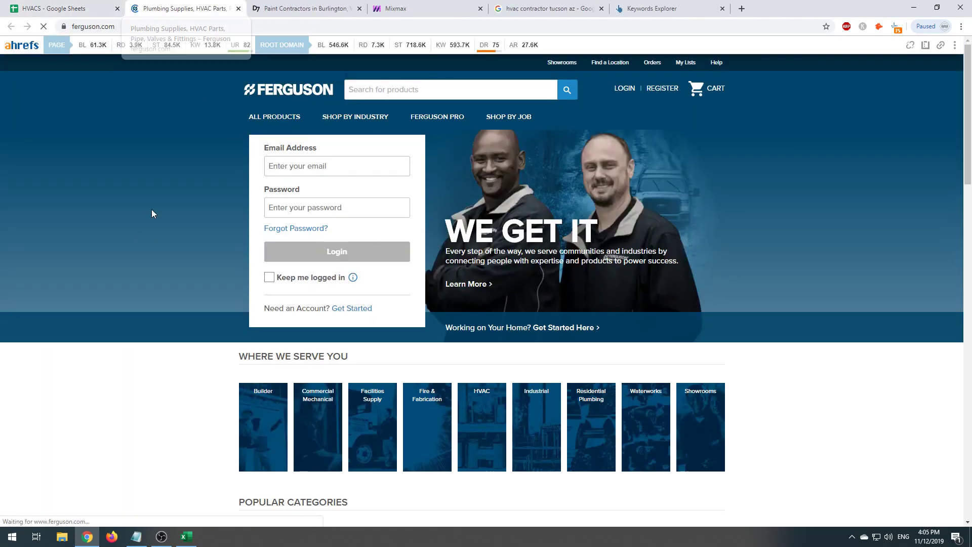
# - Highlight the 'Does the site work?' and 'Is the site relevant?' checks in the notes
pyautogui.click(137, 537)
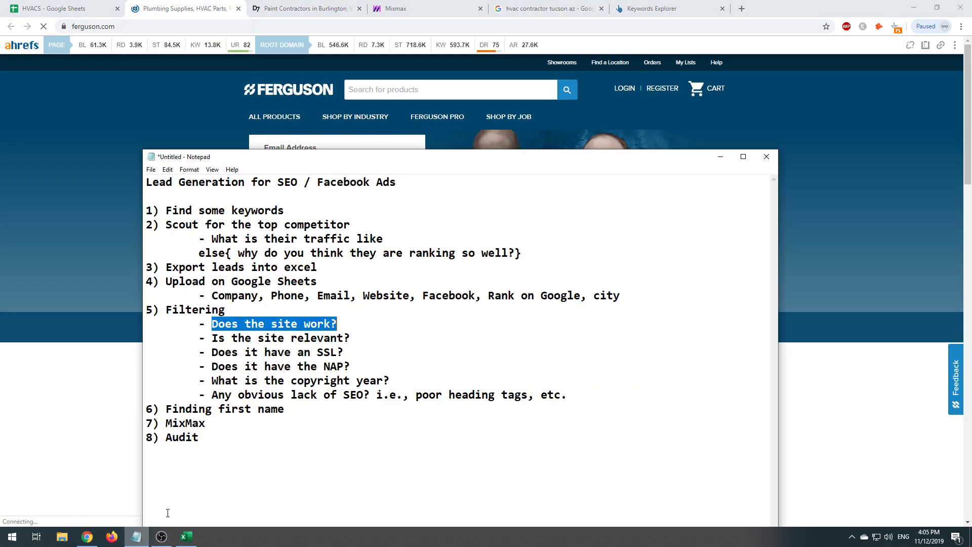
pyautogui.click(286, 366)
pyautogui.moveTo(209, 324); pyautogui.dragTo(438, 319)
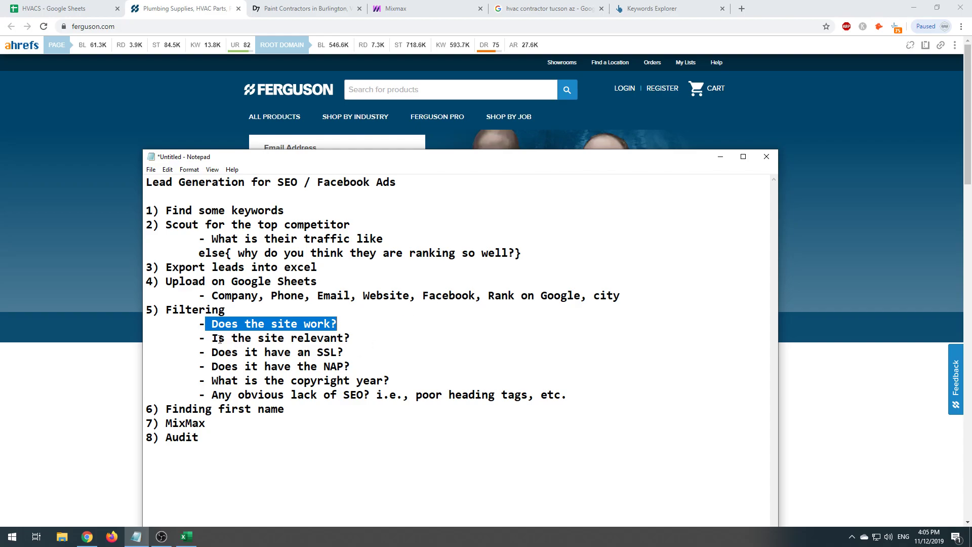
pyautogui.moveTo(209, 338); pyautogui.dragTo(365, 343)
pyautogui.moveTo(263, 152); pyautogui.dragTo(710, 120)
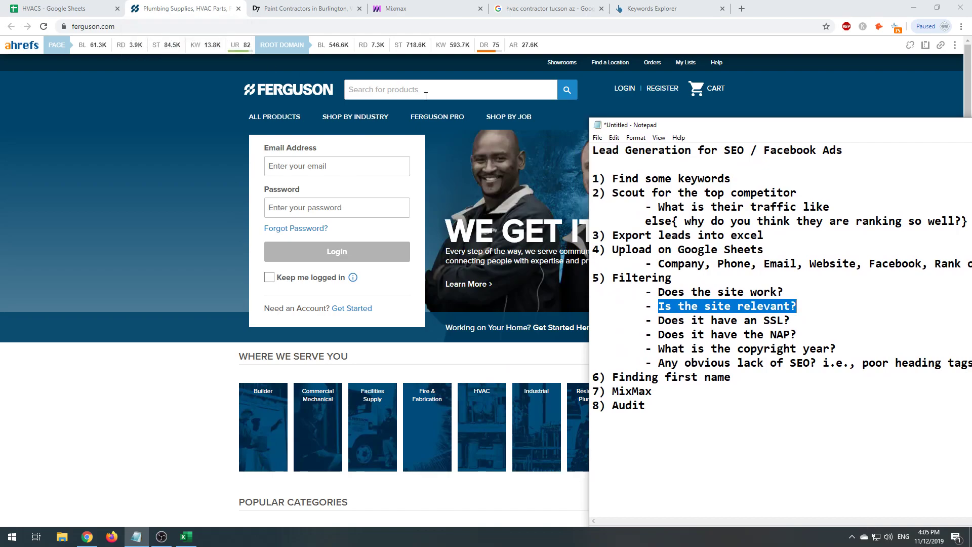
pyautogui.moveTo(638, 133); pyautogui.dragTo(274, 125)
pyautogui.moveTo(295, 299); pyautogui.dragTo(491, 297)
pyautogui.click(310, 285)
# - Recentre the notes window and highlight the SSL check
pyautogui.doubleClick(310, 285)
pyautogui.click(292, 298)
pyautogui.moveTo(299, 286); pyautogui.dragTo(440, 290)
pyautogui.click(296, 286)
pyautogui.moveTo(296, 300); pyautogui.dragTo(476, 300)
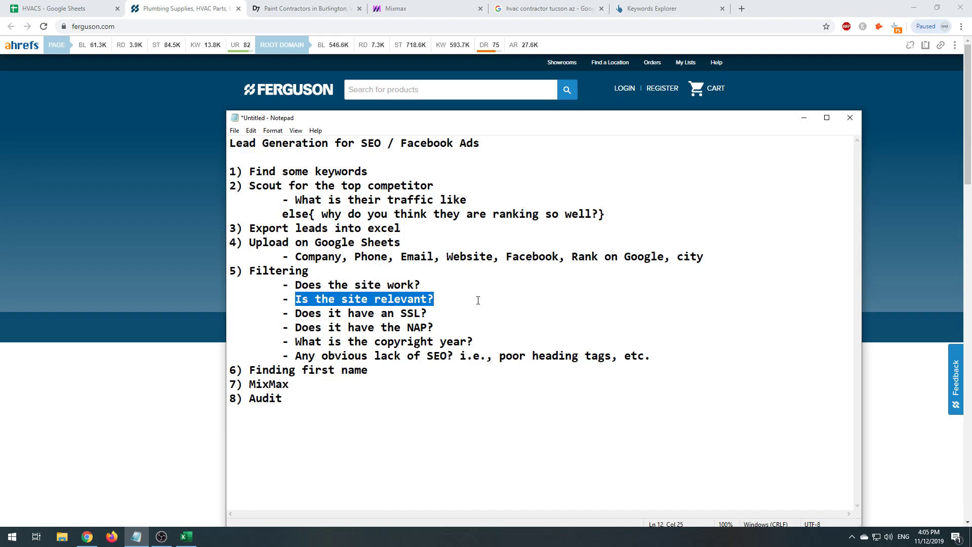
pyautogui.click(469, 307)
pyautogui.moveTo(351, 124); pyautogui.dragTo(177, 373)
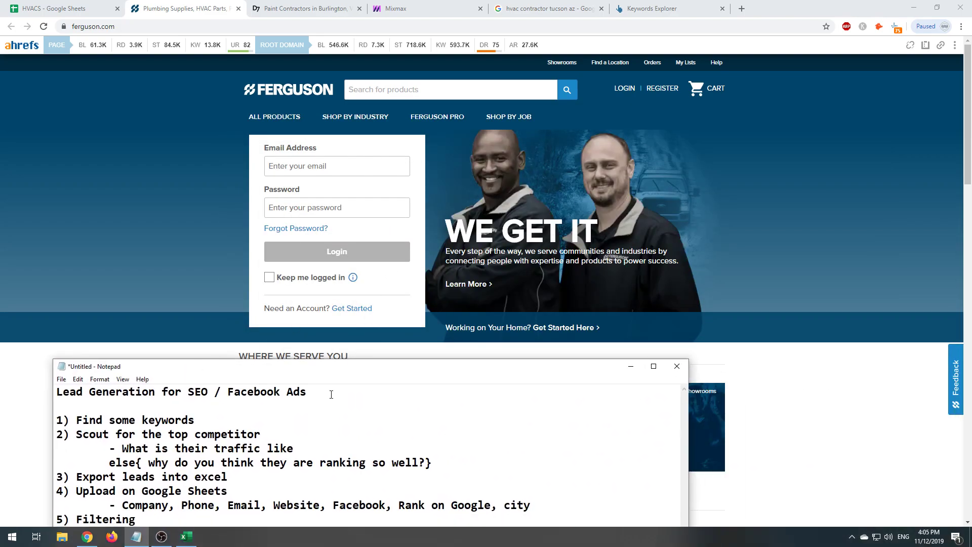
pyautogui.moveTo(399, 365); pyautogui.dragTo(509, 123)
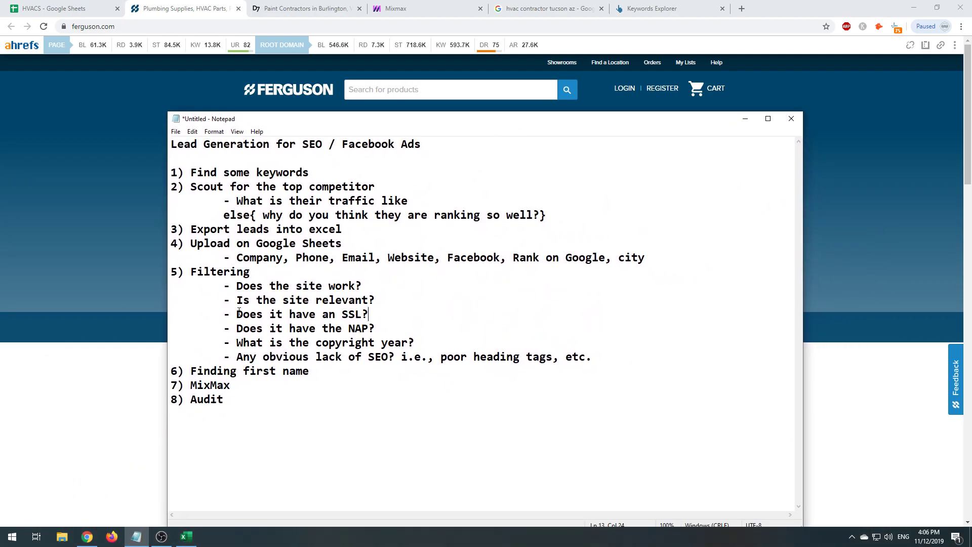
pyautogui.moveTo(234, 317)
pyautogui.mouseDown()
pyautogui.moveTo(336, 317)
pyautogui.moveTo(170, 317)
pyautogui.moveTo(234, 317)
pyautogui.mouseUp()
# - Close Ferguson, open and close Rincon Air Conditioning & Heating's site, then show SEO Leads
pyautogui.click(93, 129)
pyautogui.click(95, 6)
pyautogui.click(238, 8)
pyautogui.scroll(10, 400, 283)
pyautogui.click(421, 316)
pyautogui.click(423, 303)
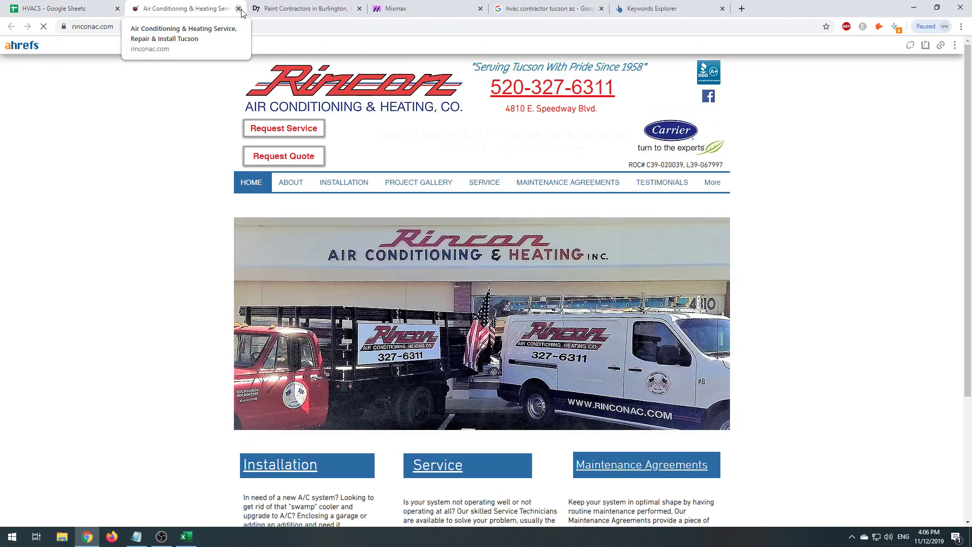
pyautogui.click(238, 9)
pyautogui.click(294, 516)
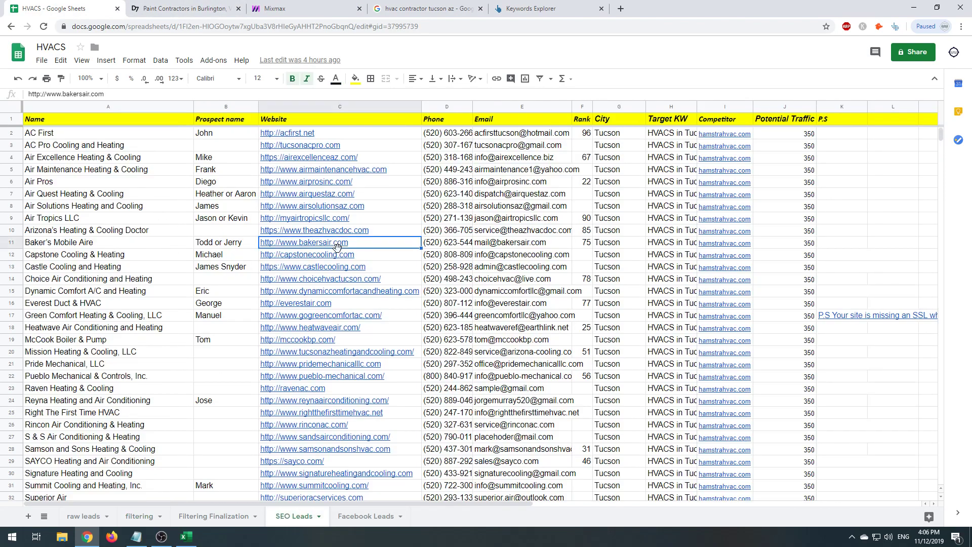
pyautogui.click(310, 227)
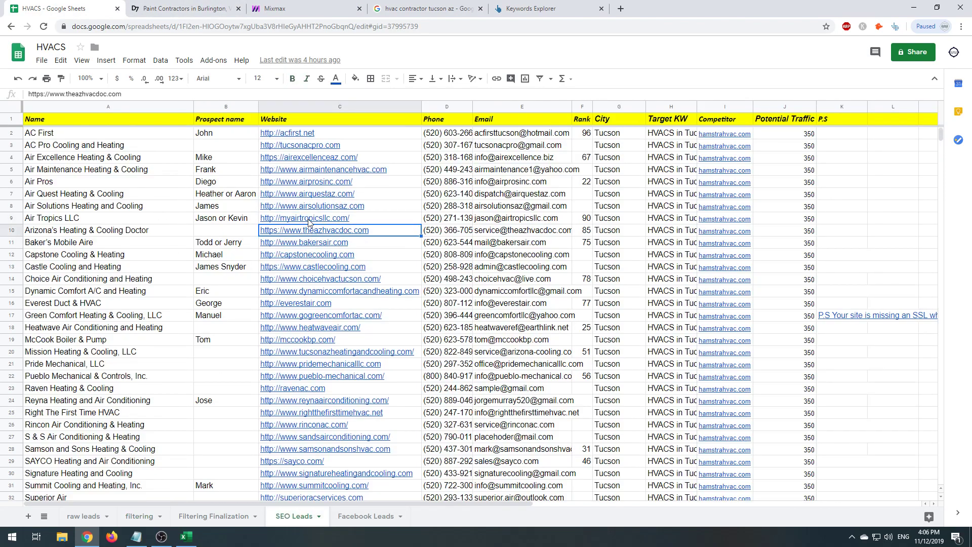
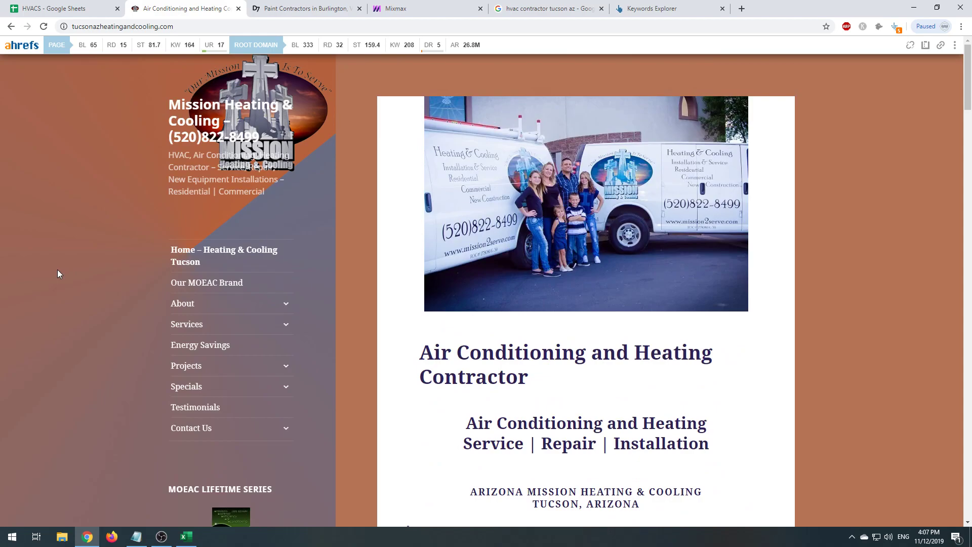
# - Add a 'Lead gen site: tucsonhvacservices.com' line naming Tucson HVAC Services Inc., founded 1999
pyautogui.click(60, 7)
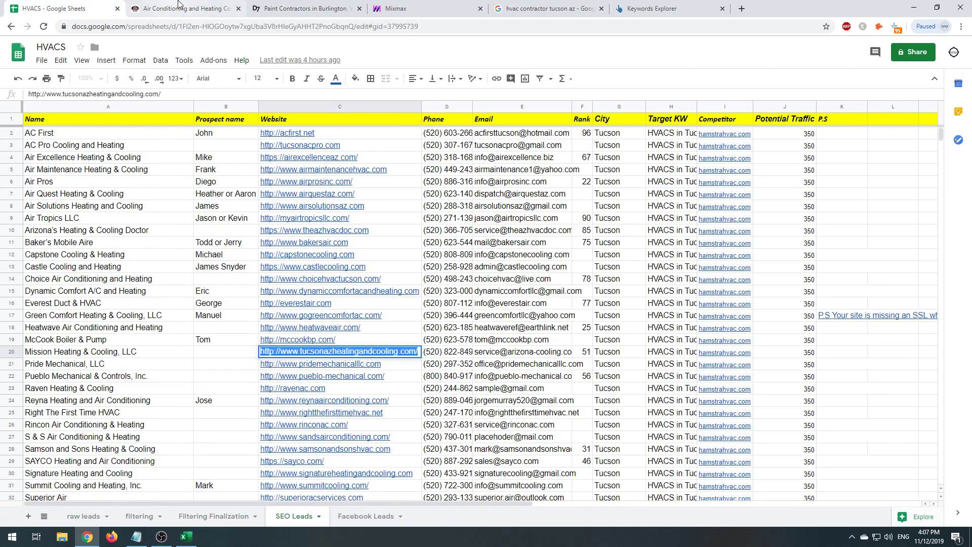
pyautogui.click(178, 5)
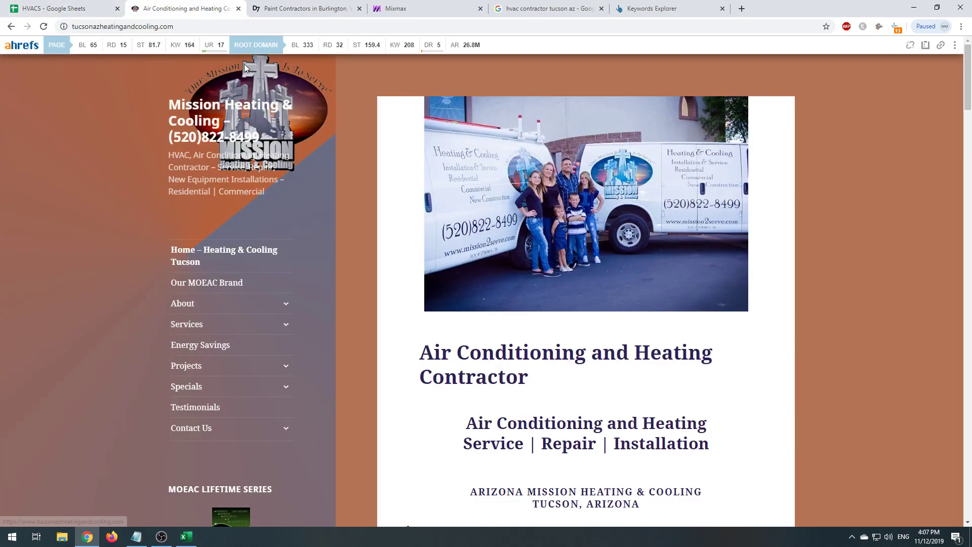
pyautogui.click(137, 536)
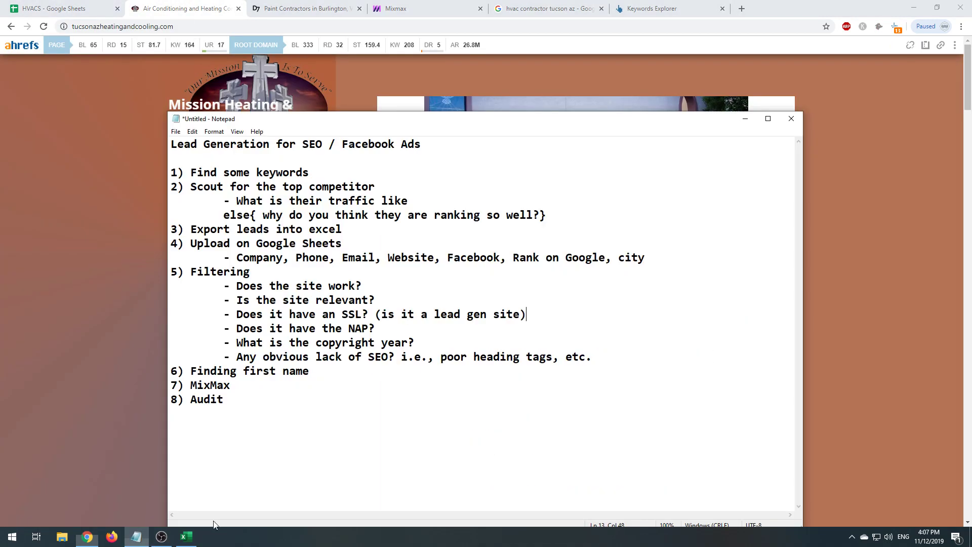
pyautogui.press('Return')
pyautogui.press('Return')
pyautogui.write('Lead gen site')
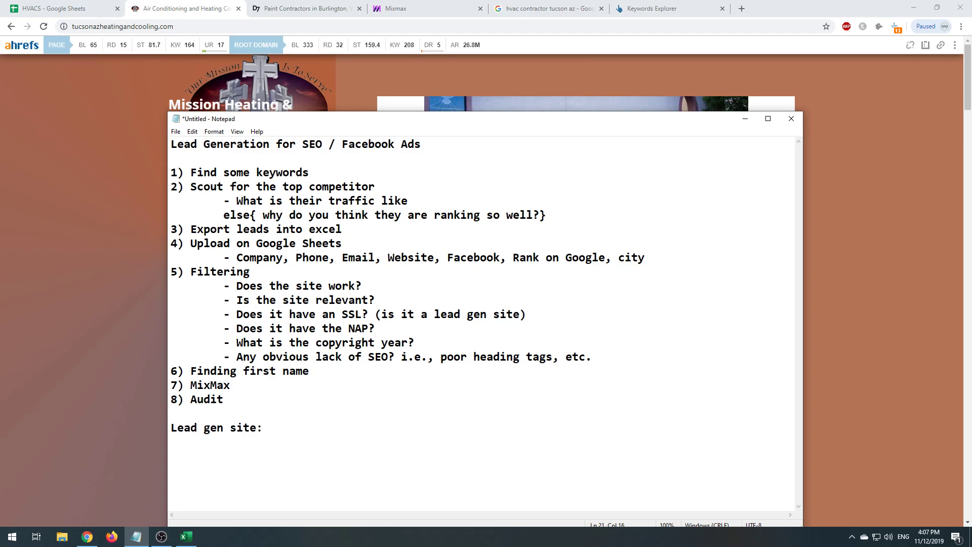
pyautogui.write(': hvac')
pyautogui.press('BackSpace')
pyautogui.press('BackSpace')
pyautogui.press('BackSpace')
pyautogui.press('BackSpace')
pyautogui.write('tucsonhvacs')
pyautogui.press('BackSpace')
pyautogui.write('services.com')
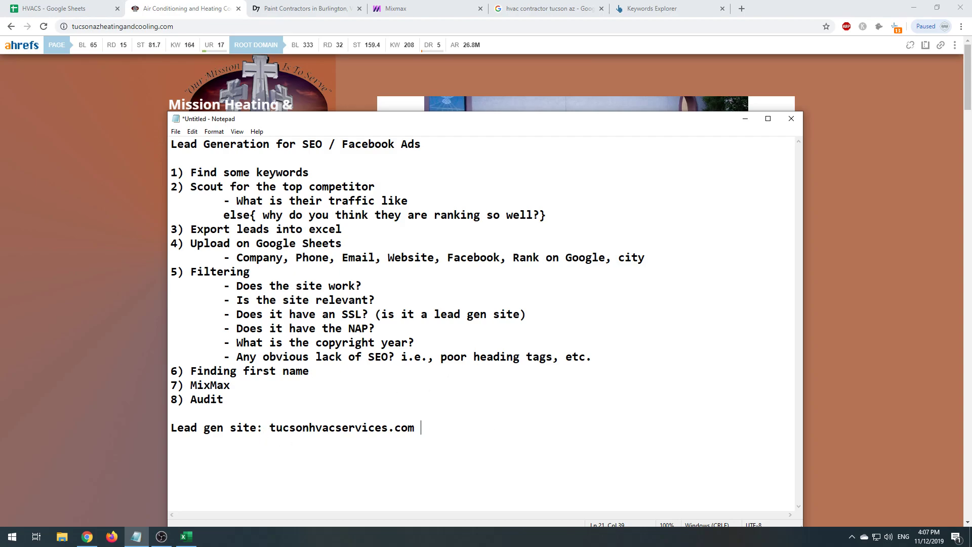
pyautogui.write(' Tucson HVAC Services Inc.')
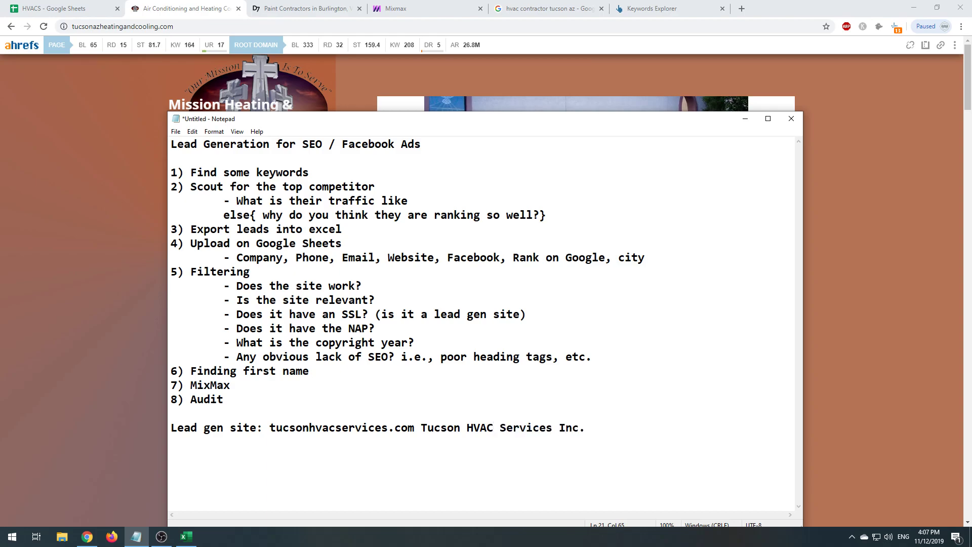
pyautogui.write(' Foundedsfa')
pyautogui.press('BackSpace')
pyautogui.press('BackSpace')
pyautogui.press('BackSpace')
pyautogui.write('1999')
pyautogui.press('BackSpace')
pyautogui.press('BackSpace')
pyautogui.press('BackSpace')
pyautogui.press('BackSpace')
pyautogui.press('BackSpace')
pyautogui.press('BackSpace')
pyautogui.press('BackSpace')
pyautogui.press('BackSpace')
pyautogui.press('BackSpace')
pyautogui.press('BackSpace')
pyautogui.press('BackSpace')
pyautogui.press('BackSpace')
pyautogui.press('BackSpace')
pyautogui.press('BackSpace')
pyautogui.press('BackSpace')
pyautogui.press('BackSpace')
pyautogui.press('BackSpace')
pyautogui.press('BackSpace')
pyautogui.press('BackSpace')
pyautogui.press('BackSpace')
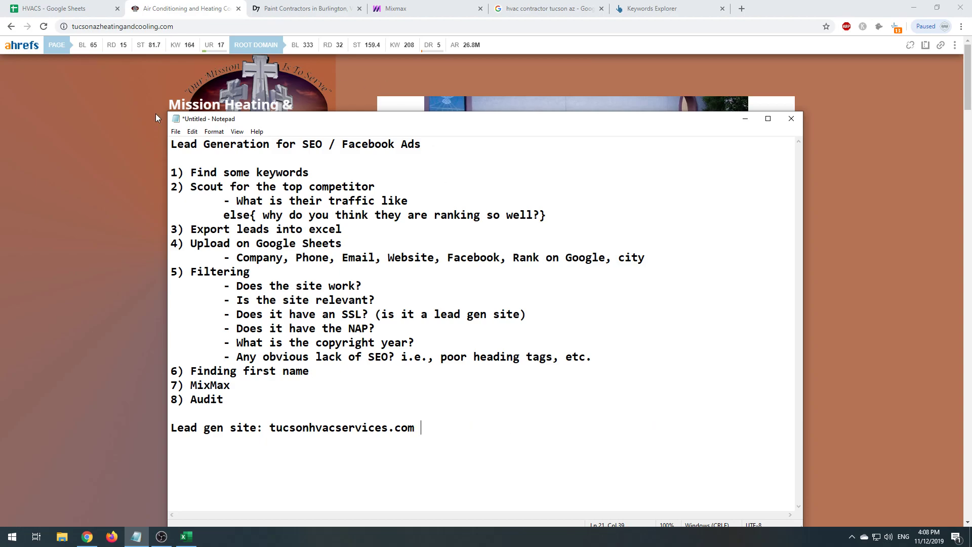
# - Move the notes window and add 'John Miller & Sons HVAC LLC' to the lead gen line
pyautogui.moveTo(215, 122); pyautogui.dragTo(152, 69)
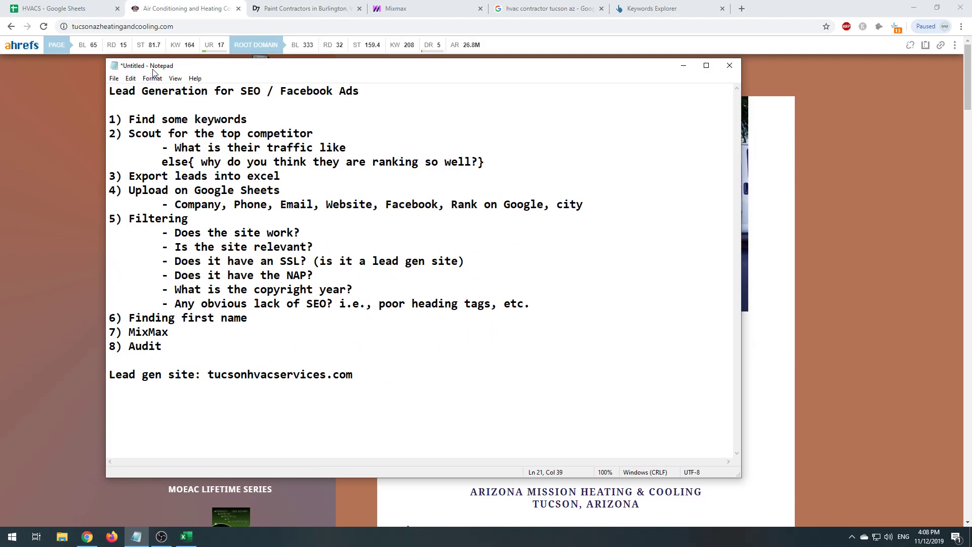
pyautogui.write('John')
pyautogui.write(" Miller's")
pyautogui.press('BackSpace')
pyautogui.press('BackSpace')
pyautogui.press('BackSpace')
pyautogui.write('& H')
pyautogui.press('BackSpace')
pyautogui.write('Son')
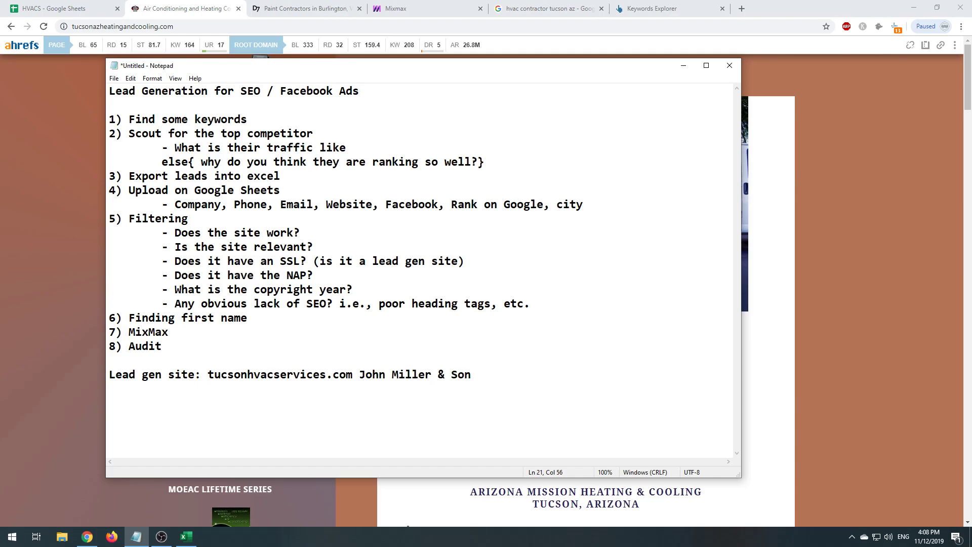
pyautogui.write('s HVAC LLC')
# - Highlight the tucsonhvacservices.com domain and company name, then return to Mission's website
pyautogui.click(360, 377)
pyautogui.hotkey('ctrl', 'shift', 'Left')
pyautogui.moveTo(208, 376); pyautogui.dragTo(359, 375)
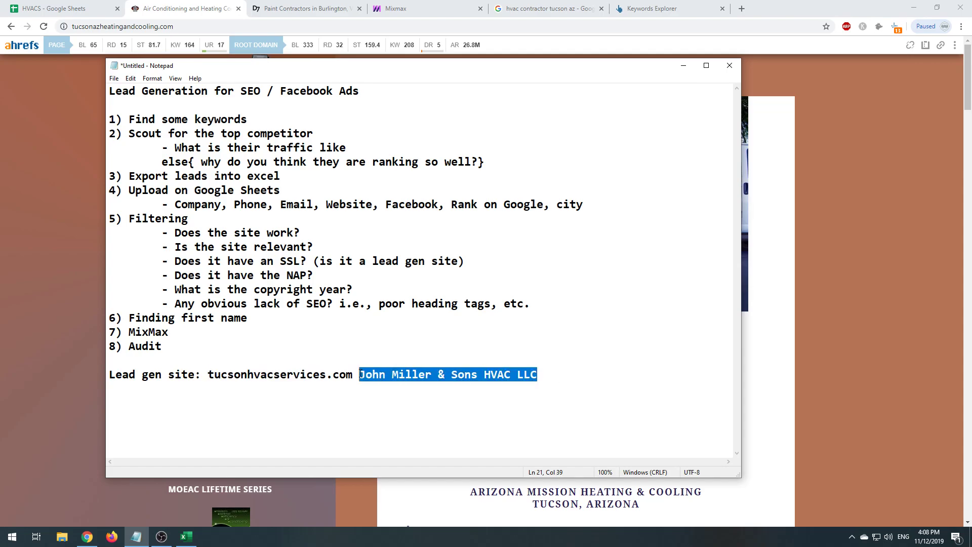
pyautogui.click(360, 375)
pyautogui.moveTo(208, 377); pyautogui.dragTo(393, 377)
pyautogui.moveTo(470, 379); pyautogui.dragTo(548, 368)
pyautogui.click(545, 381)
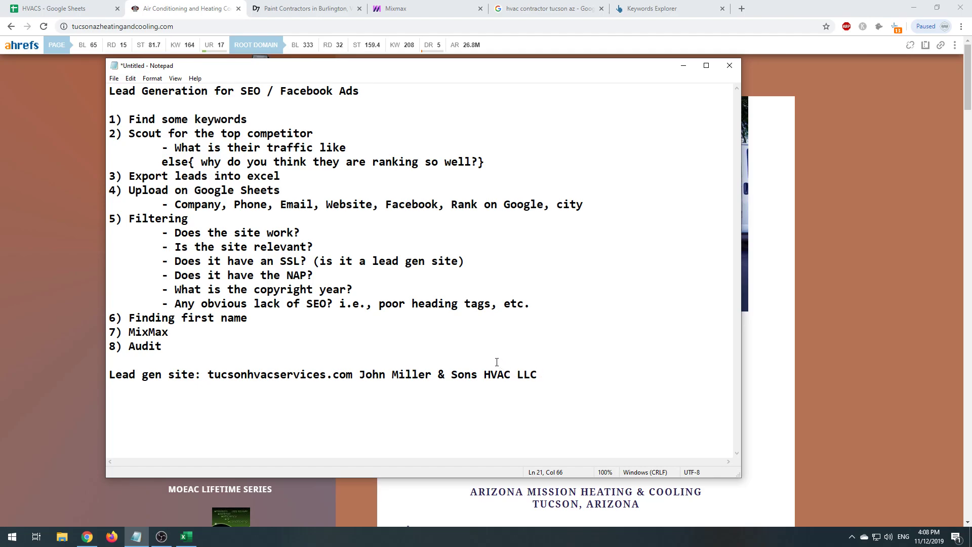
pyautogui.moveTo(539, 375); pyautogui.dragTo(359, 375)
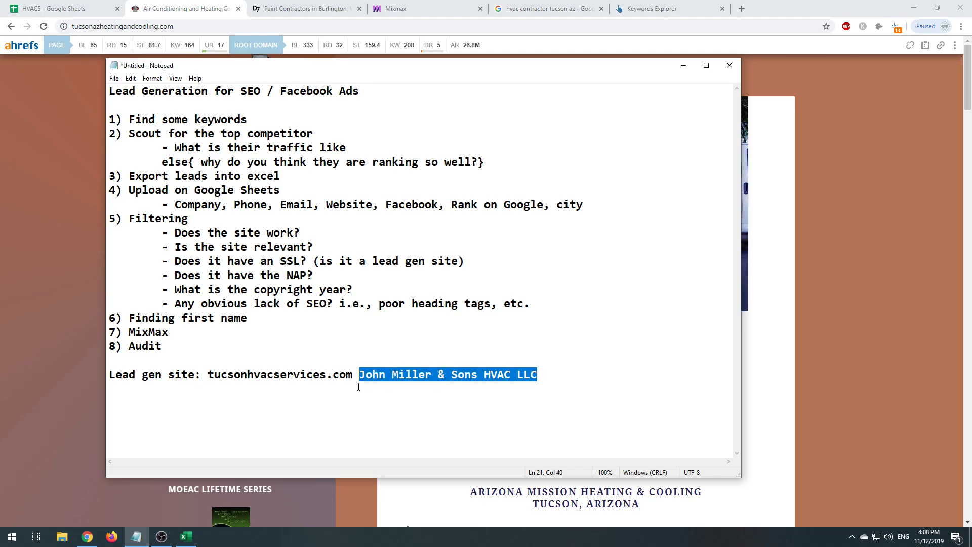
pyautogui.click(432, 375)
pyautogui.moveTo(208, 376); pyautogui.dragTo(353, 373)
pyautogui.click(207, 377)
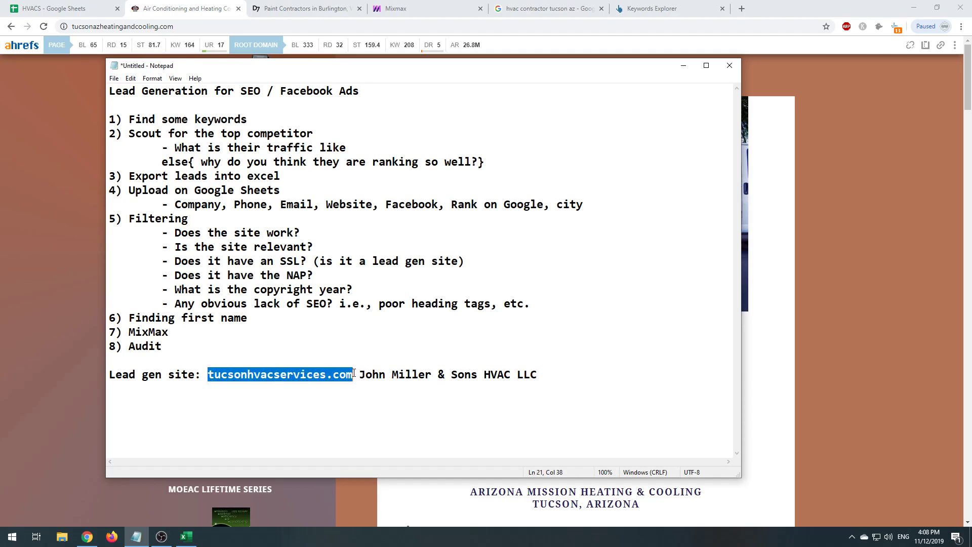
pyautogui.click(37, 286)
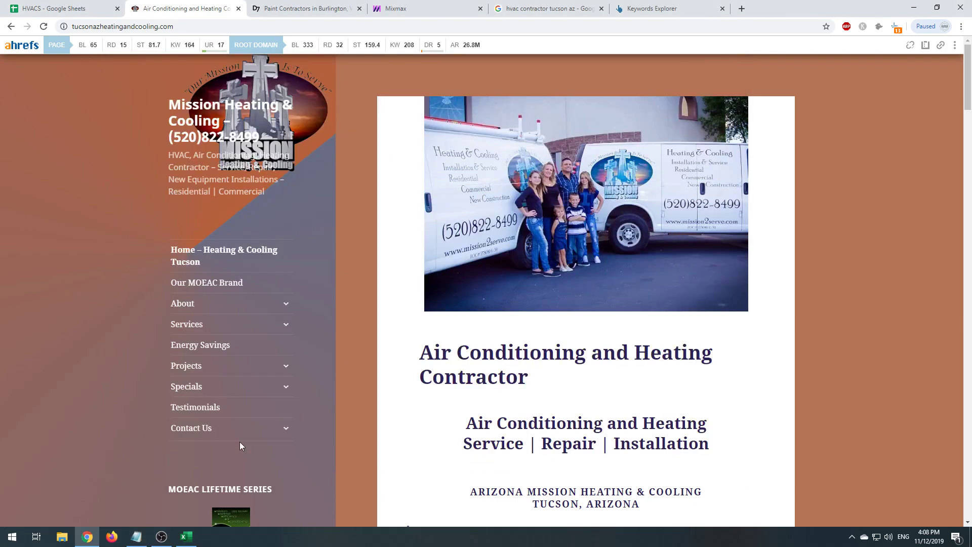
# - Scroll through the Mission Heating & Cooling site, including its 2000–2019 copyright footer
pyautogui.scroll(-20, 239, 442)
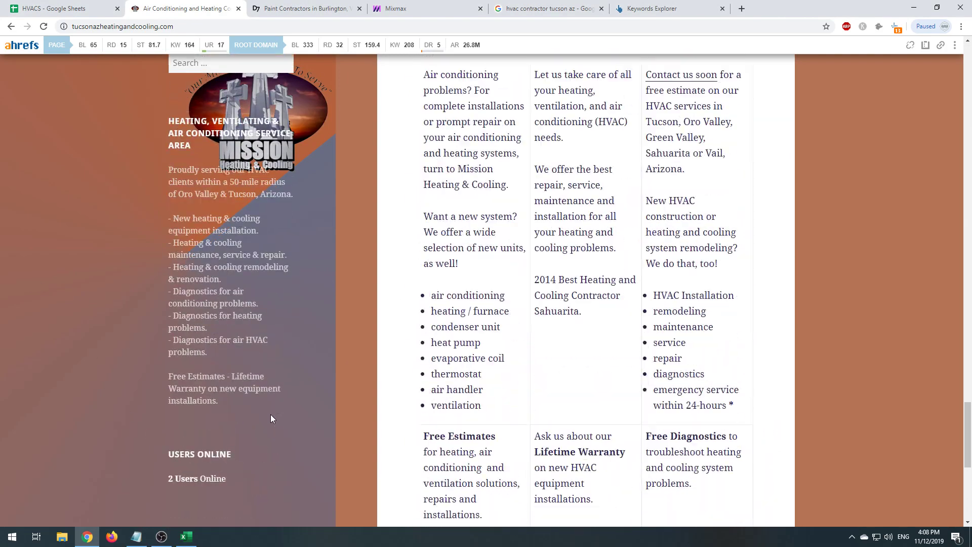
pyautogui.scroll(-7, 270, 415)
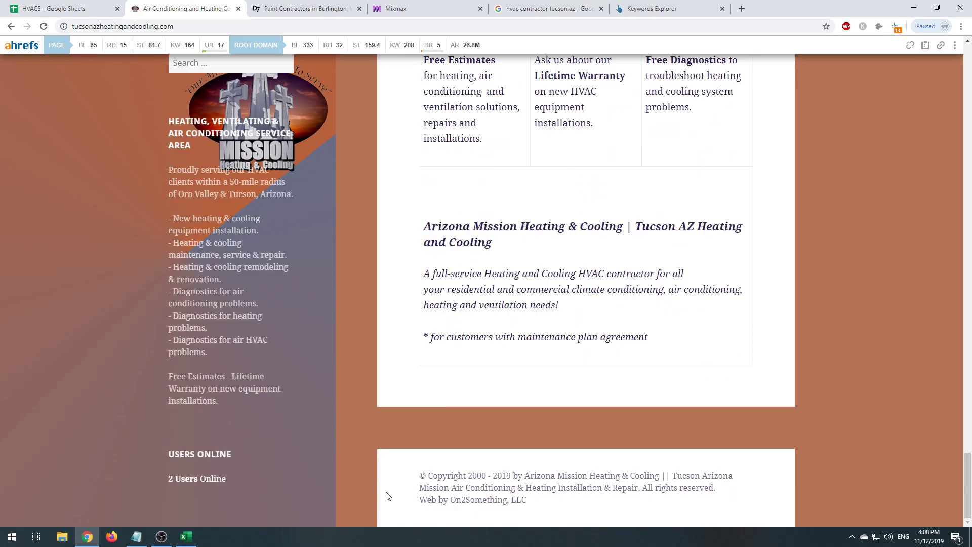
pyautogui.scroll(15, 369, 467)
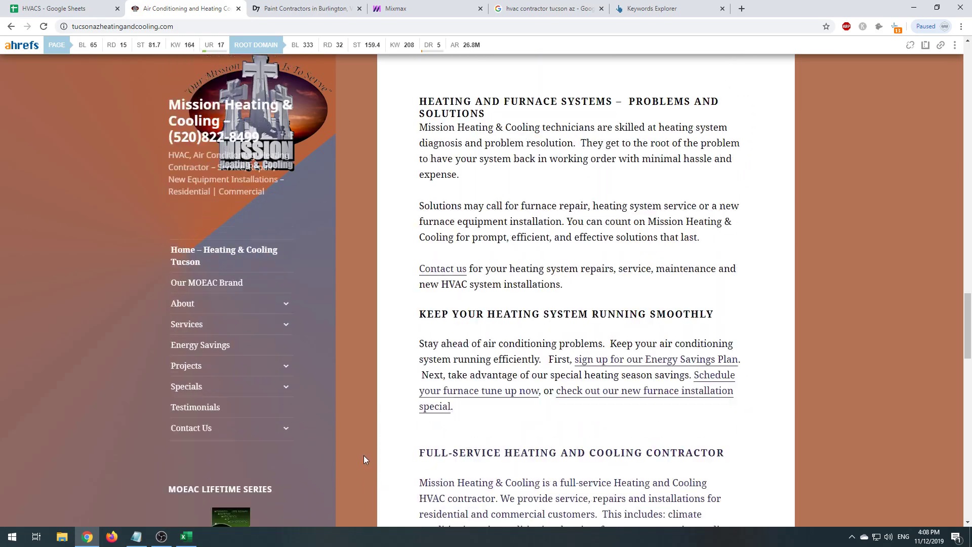
pyautogui.scroll(15, 363, 453)
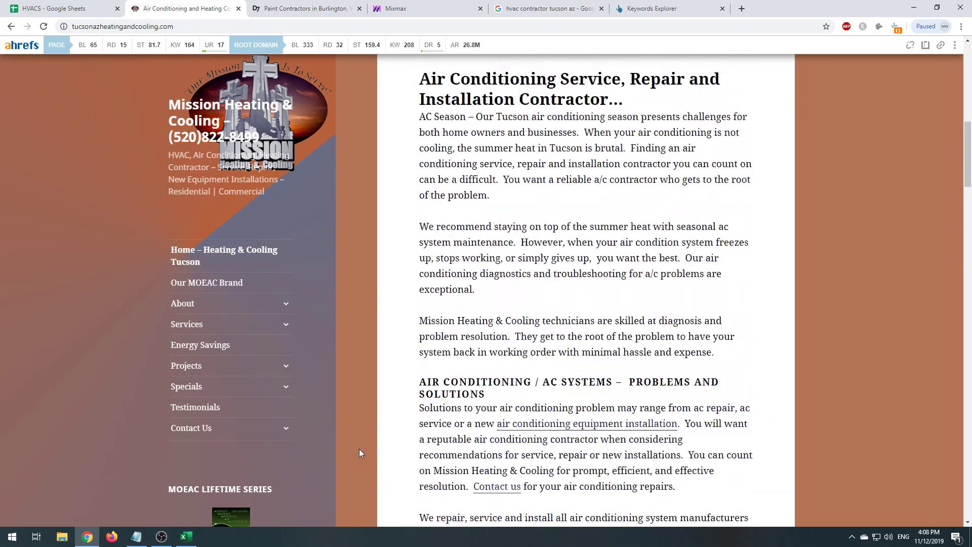
pyautogui.scroll(5, 361, 453)
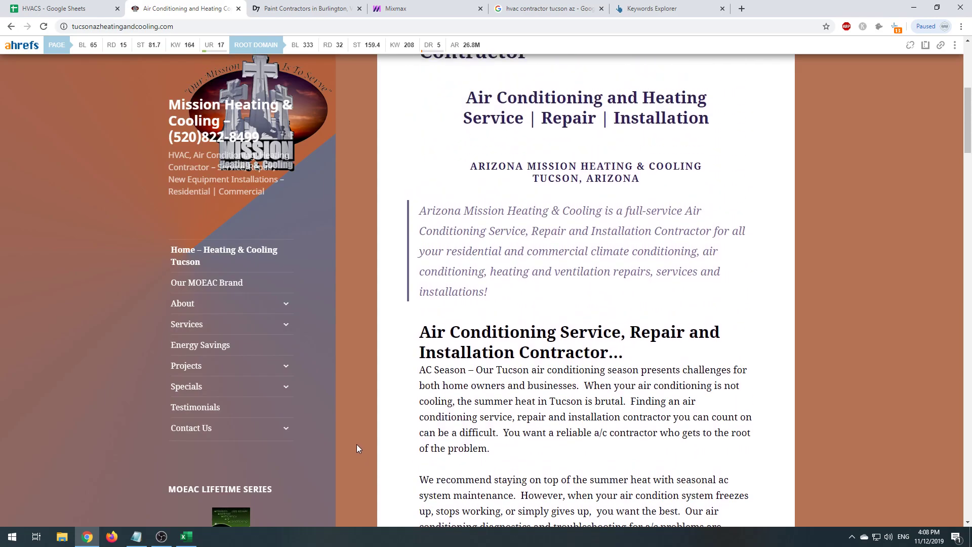
pyautogui.scroll(6, 356, 449)
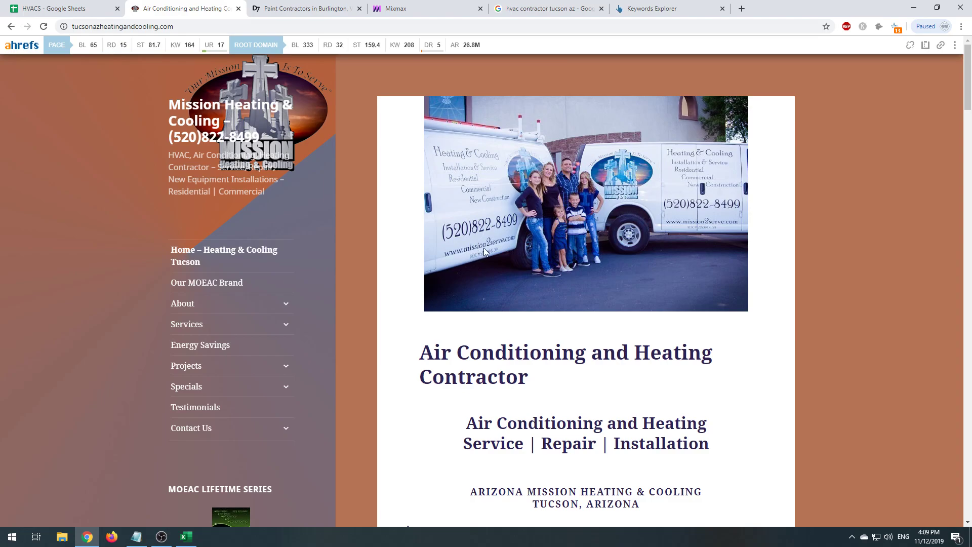
# - Load mission2serve.com and confirm it redirects to Mission's tucsonazheatingandcooling.com site
pyautogui.click(328, 22)
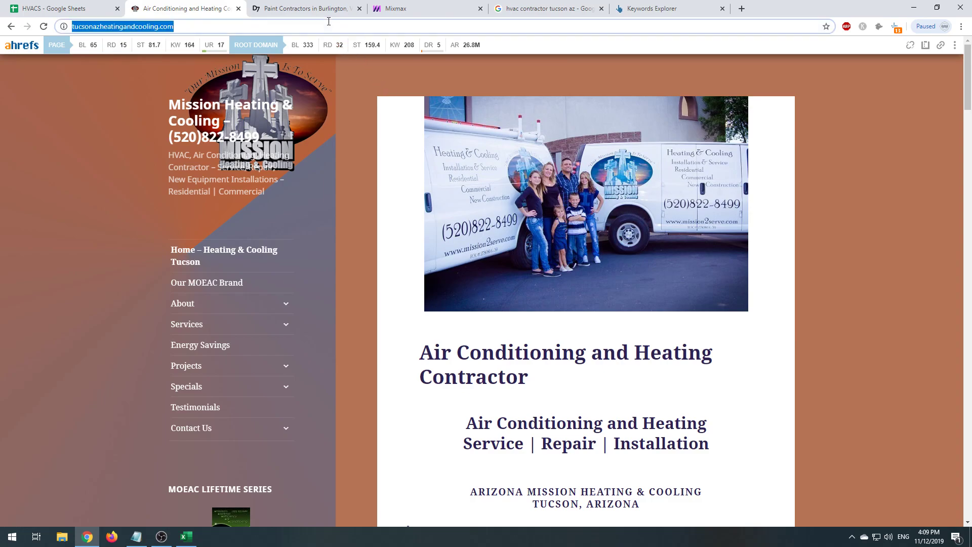
pyautogui.write('mission2')
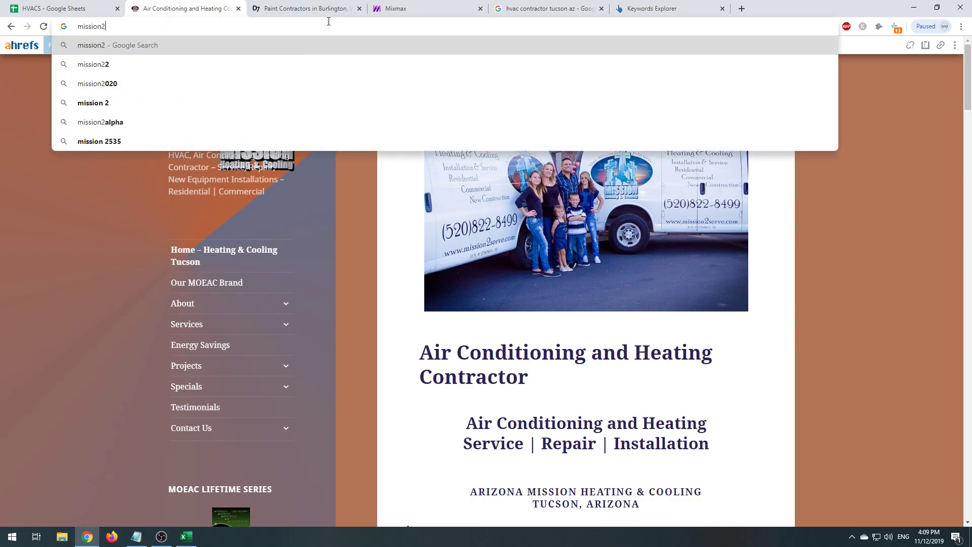
pyautogui.write('serve.com')
pyautogui.press('Return')
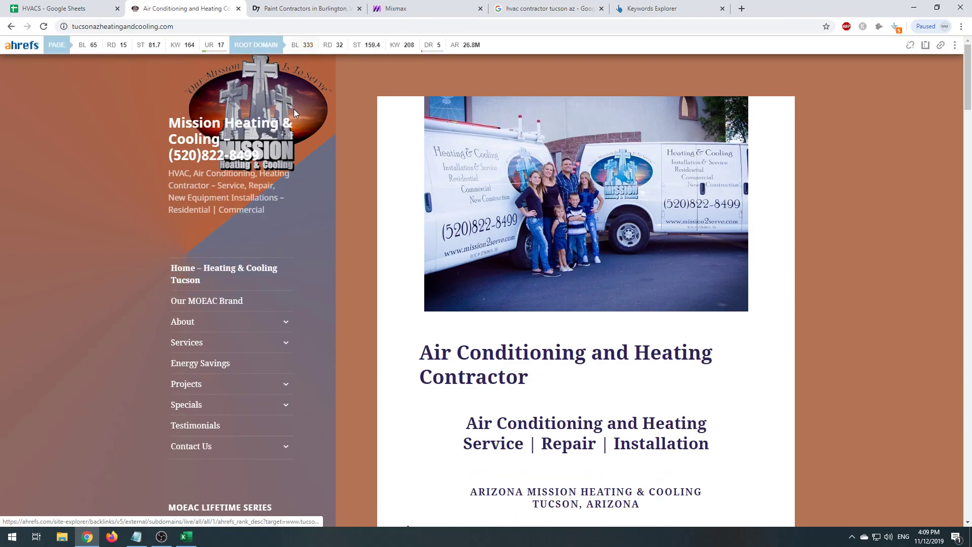
pyautogui.scroll(-20, 324, 385)
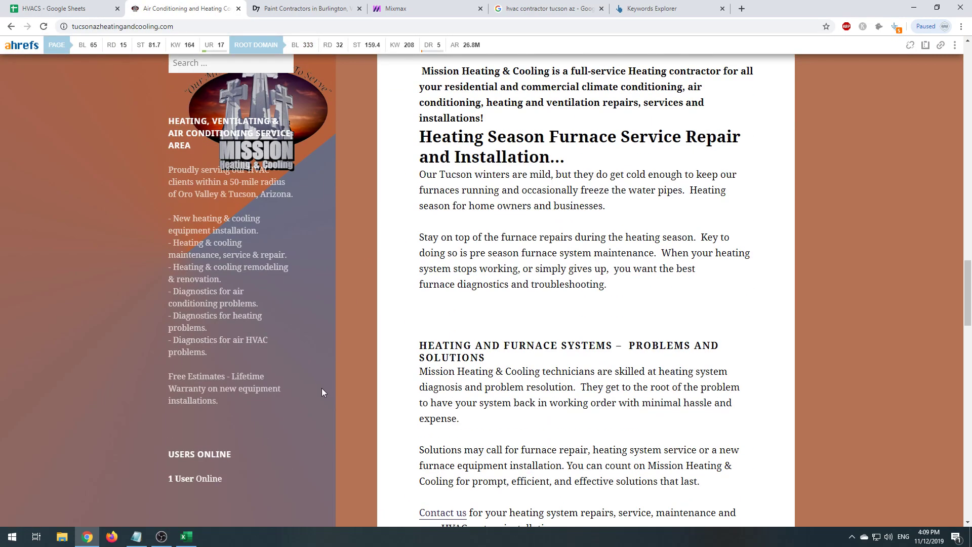
pyautogui.scroll(-5, 320, 387)
pyautogui.hotkey('ctrl', '1')
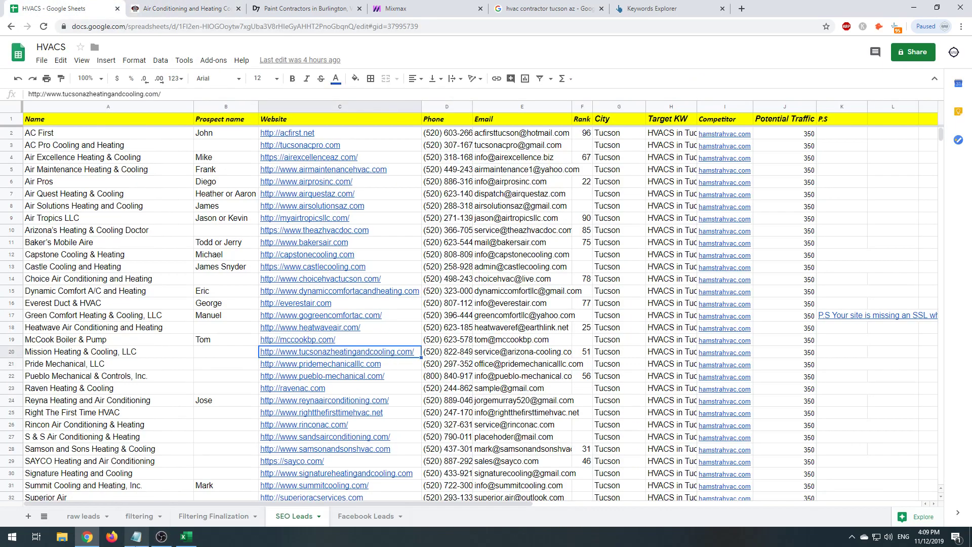
pyautogui.hotkey('alt', 'Tab')
pyautogui.click(249, 263)
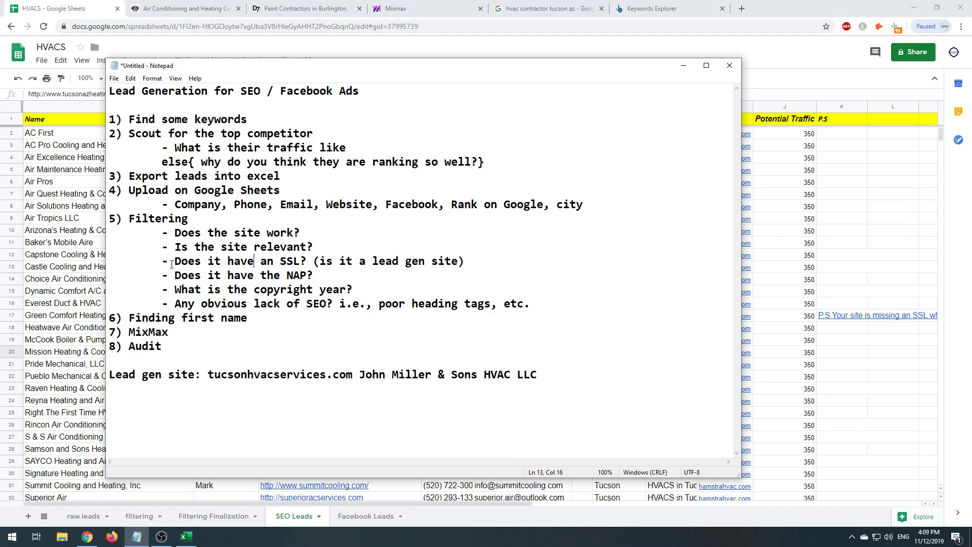
pyautogui.moveTo(171, 264); pyautogui.dragTo(314, 276)
pyautogui.click(354, 289)
pyautogui.moveTo(173, 293); pyautogui.dragTo(353, 290)
pyautogui.click(223, 8)
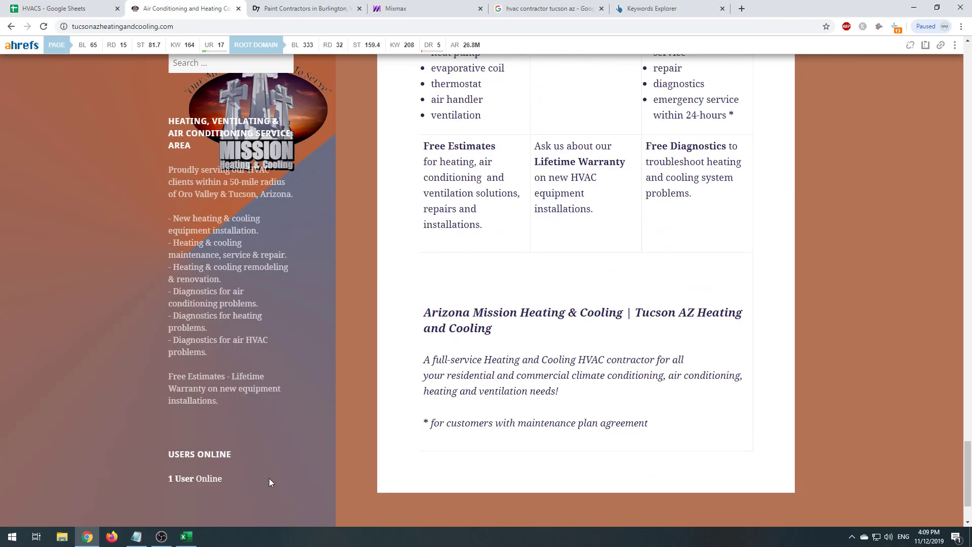
pyautogui.scroll(-2, 269, 478)
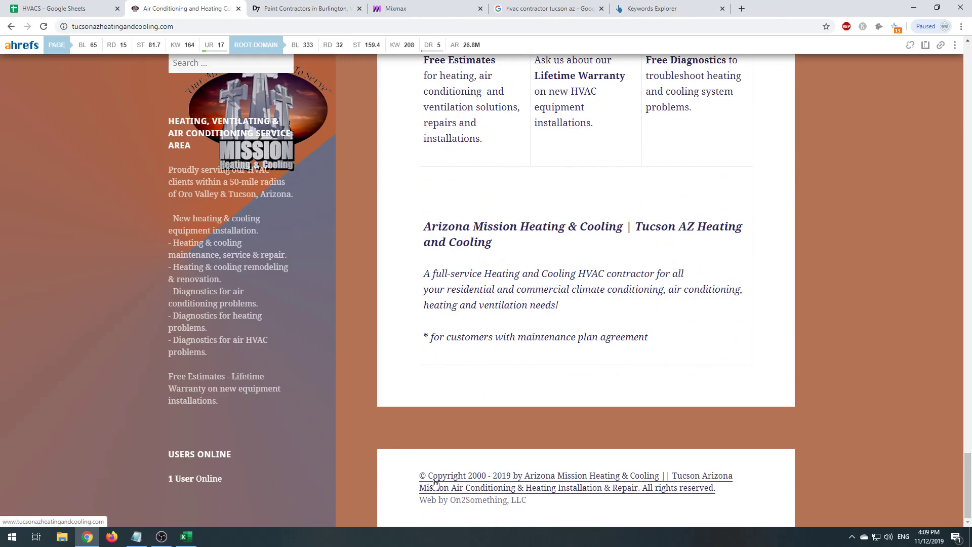
pyautogui.click(136, 536)
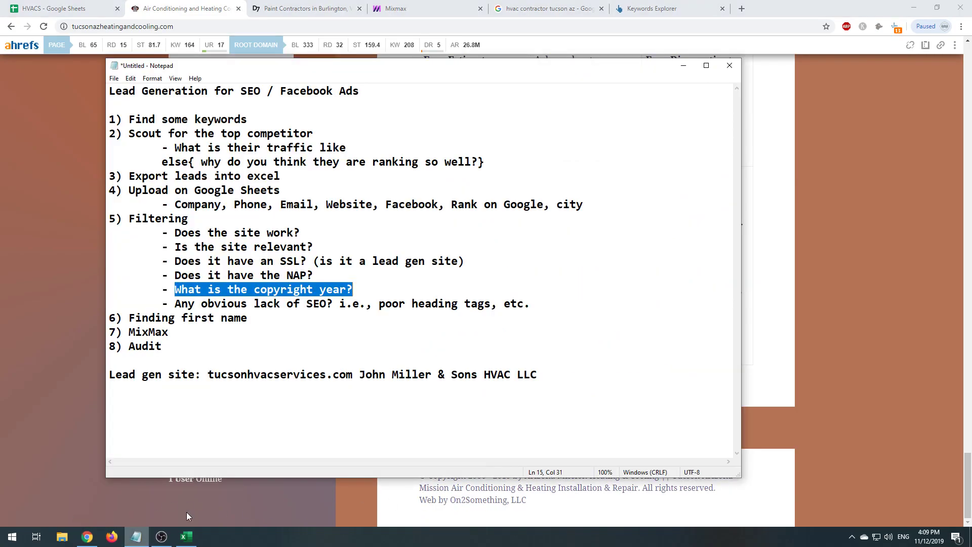
pyautogui.click(321, 388)
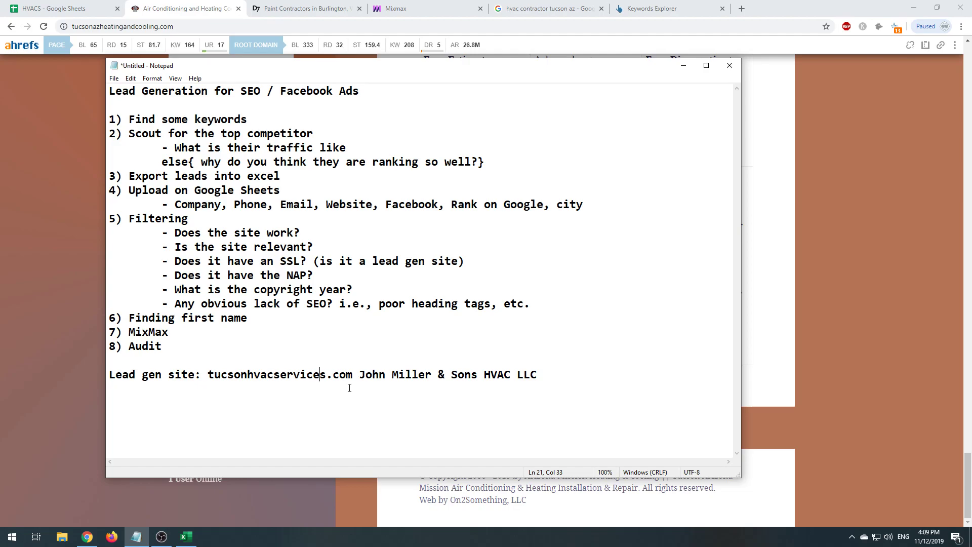
pyautogui.moveTo(185, 303); pyautogui.dragTo(248, 318)
pyautogui.click(156, 317)
pyautogui.hotkey('alt', 'Tab')
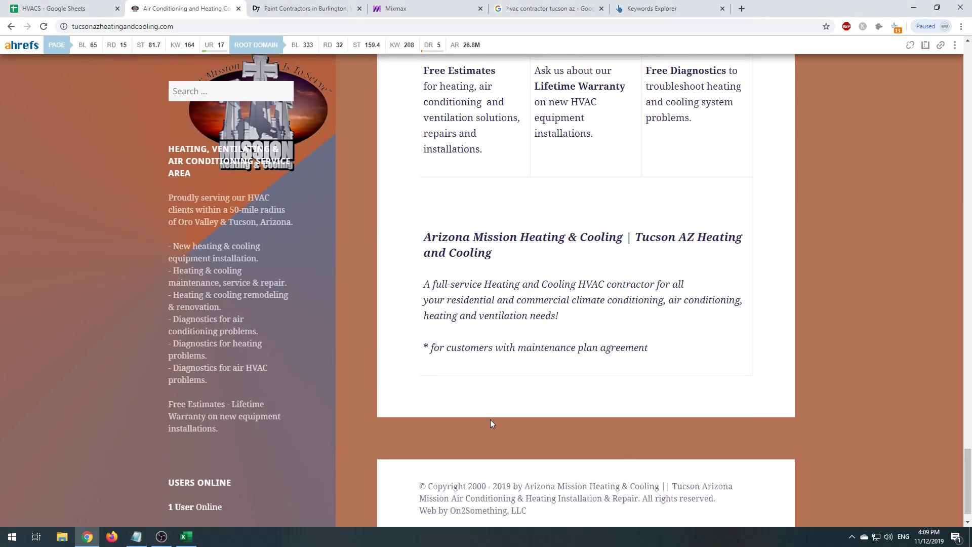
pyautogui.scroll(10, 490, 419)
pyautogui.scroll(10, 490, 419)
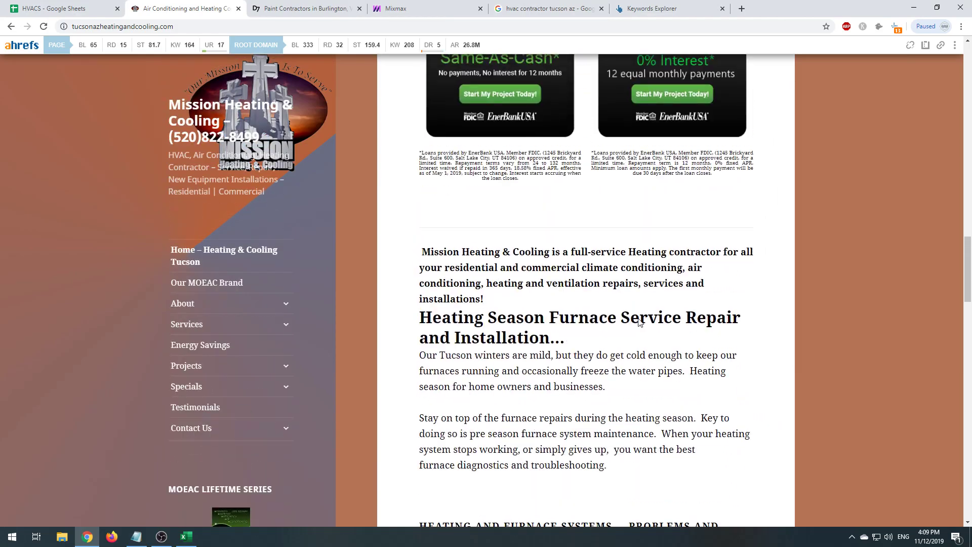
pyautogui.doubleClick(789, 5)
pyautogui.moveTo(854, 229); pyautogui.dragTo(414, 229)
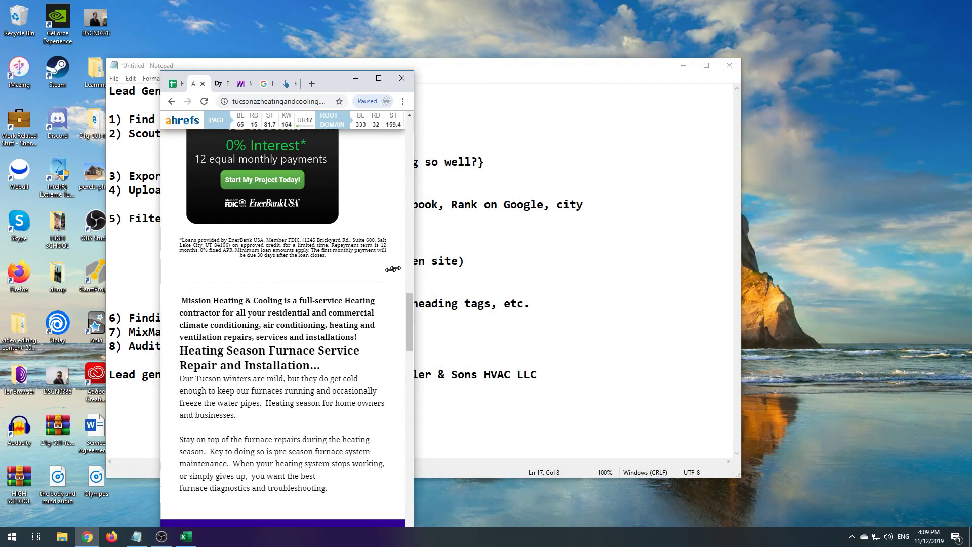
pyautogui.scroll(5, 321, 460)
pyautogui.scroll(10, 321, 460)
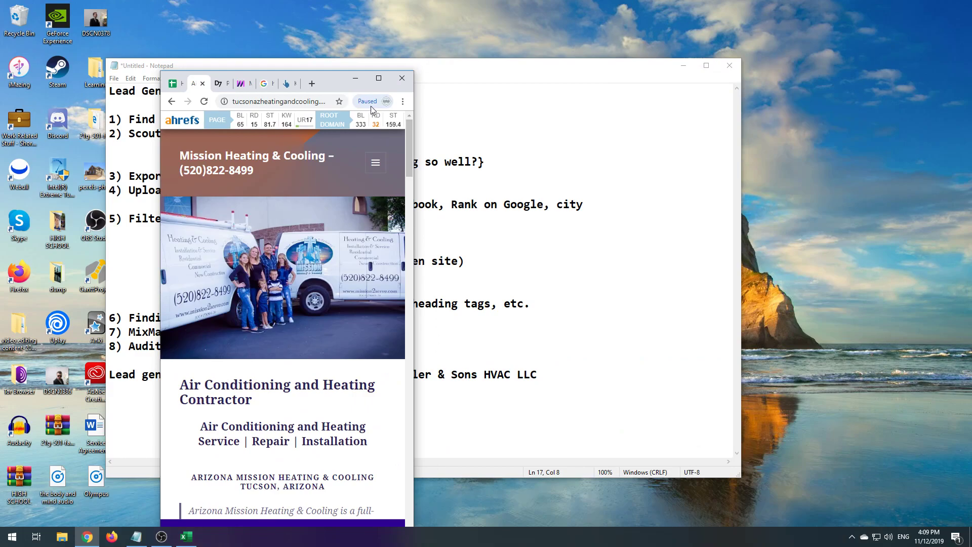
pyautogui.click(379, 78)
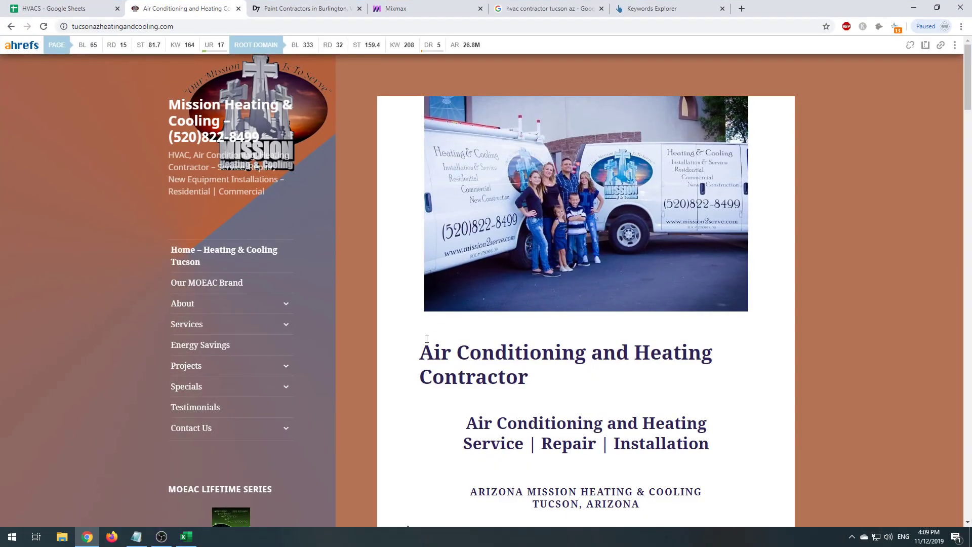
# - Append 'what is the vibe of the site?' to the 'Any obvious lack of SEO?' item and highlight it
pyautogui.click(136, 536)
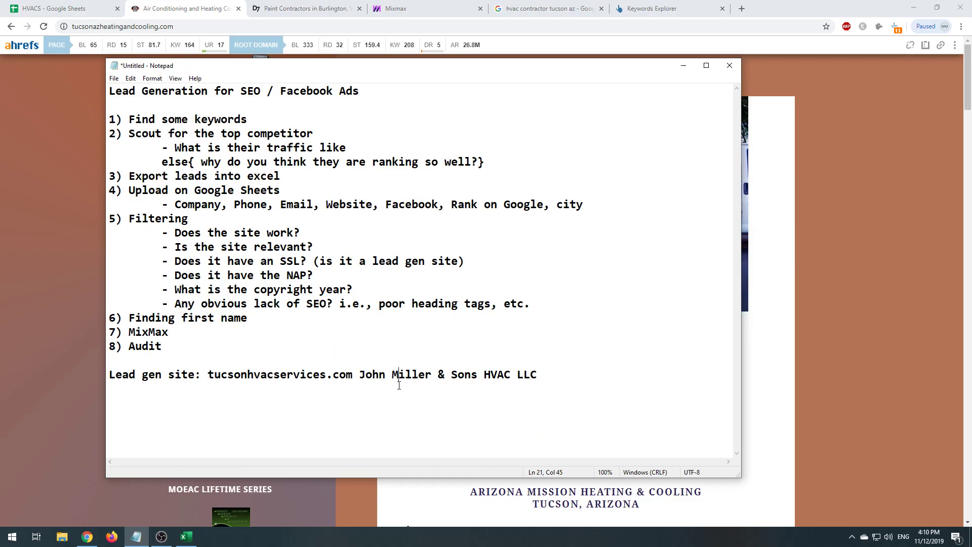
pyautogui.click(538, 305)
pyautogui.write('what is the vibe of the si')
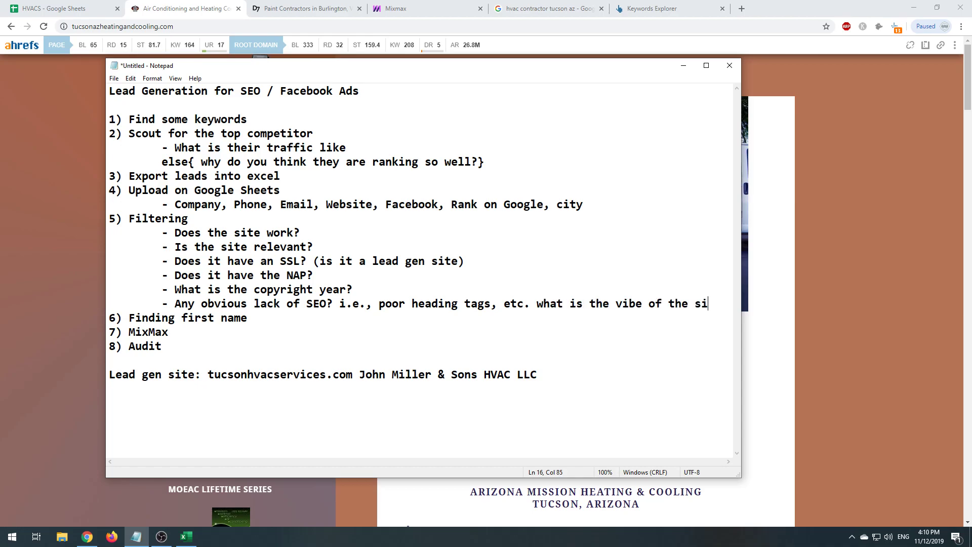
pyautogui.write('te?')
pyautogui.moveTo(537, 304); pyautogui.dragTo(709, 304)
pyautogui.click(709, 304)
pyautogui.moveTo(540, 304); pyautogui.dragTo(695, 303)
pyautogui.click(695, 304)
pyautogui.moveTo(539, 304); pyautogui.dragTo(615, 304)
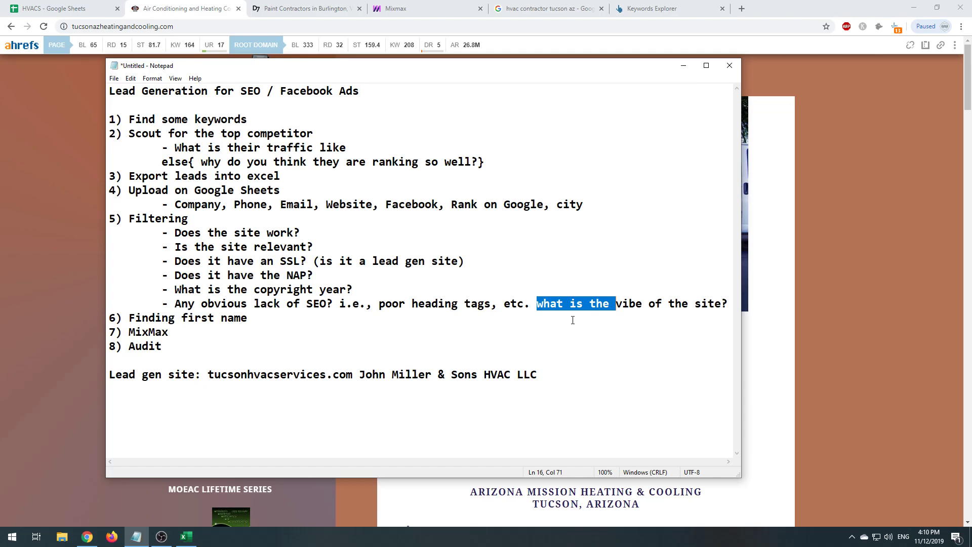
pyautogui.click(532, 308)
# - Scroll the contractor's website, then return to the notes' empty line
pyautogui.click(804, 354)
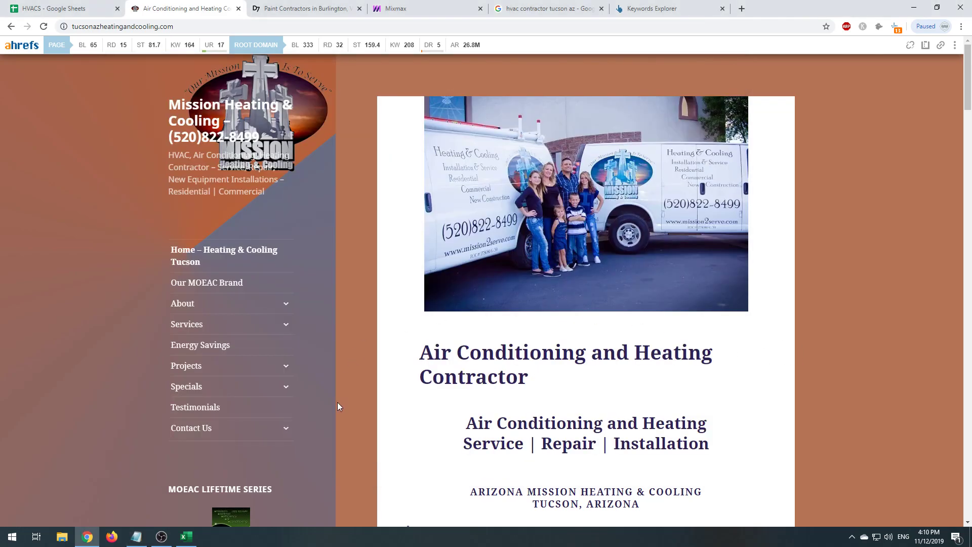
pyautogui.scroll(-20, 337, 402)
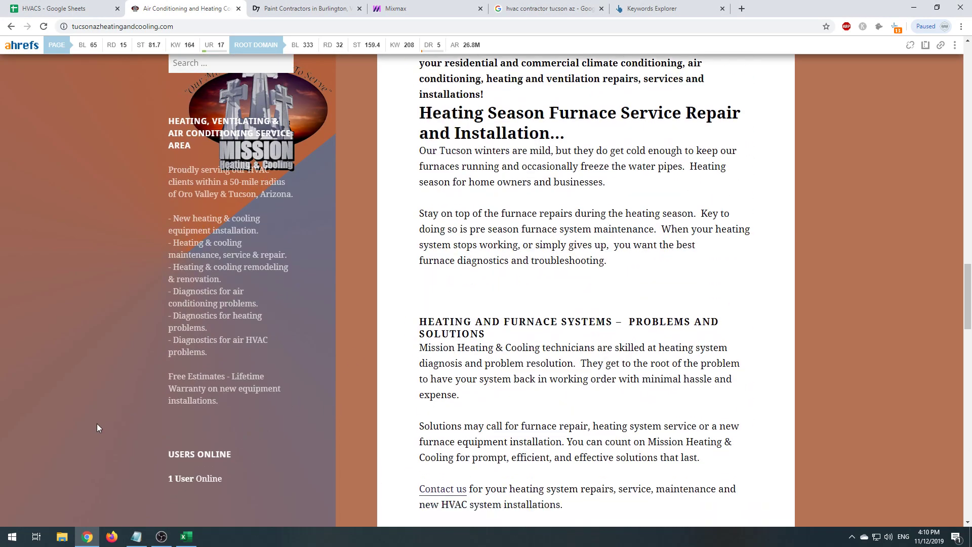
pyautogui.scroll(-4, 97, 428)
pyautogui.click(136, 536)
pyautogui.click(427, 360)
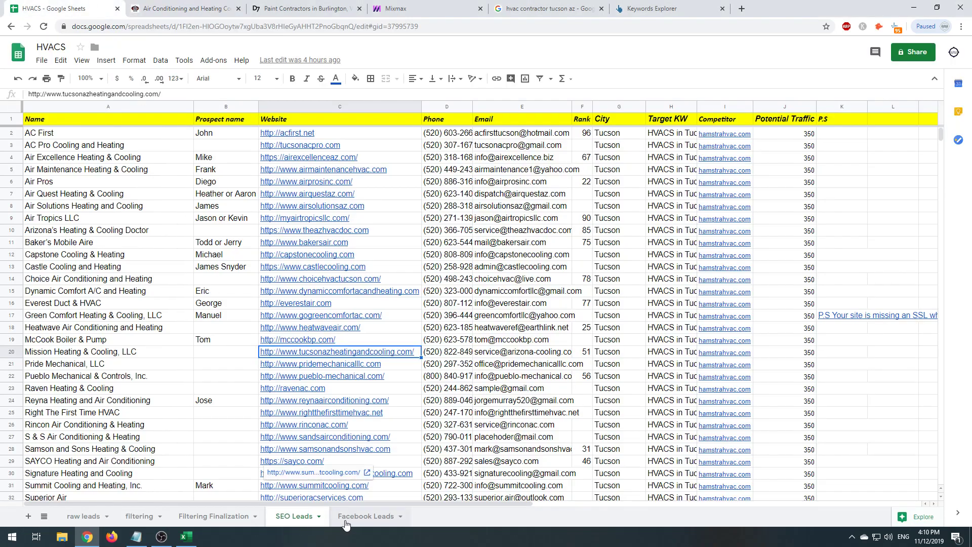
# - Copy 'Pride Mechanical, LLC' from the SEO Leads sheet and search Google for it
pyautogui.click(101, 231)
pyautogui.scroll(-9, 110, 263)
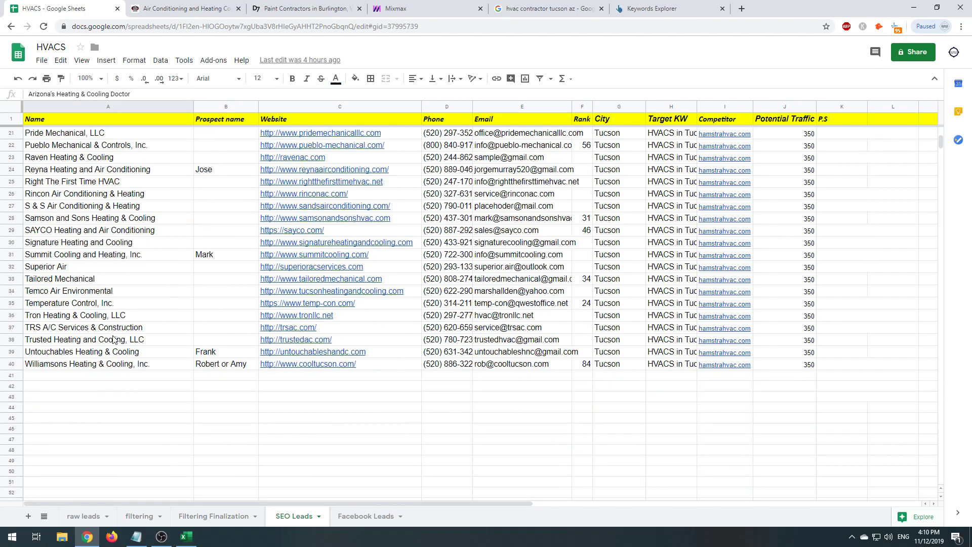
pyautogui.scroll(9, 114, 336)
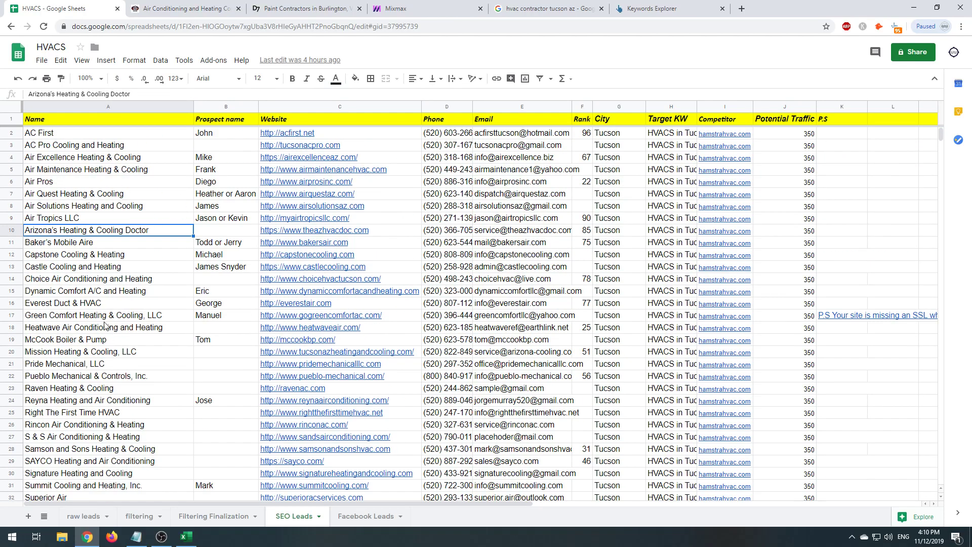
pyautogui.click(136, 368)
pyautogui.click(132, 353)
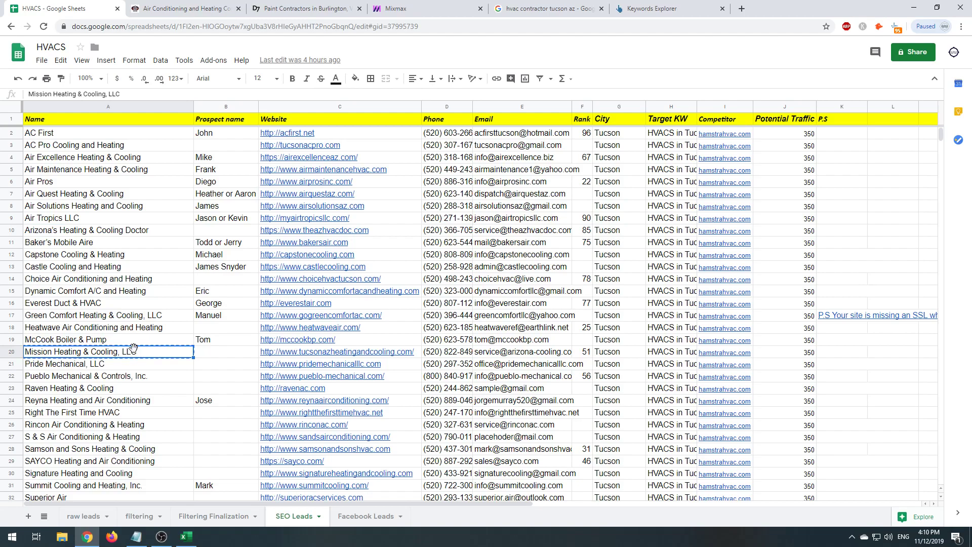
pyautogui.click(120, 367)
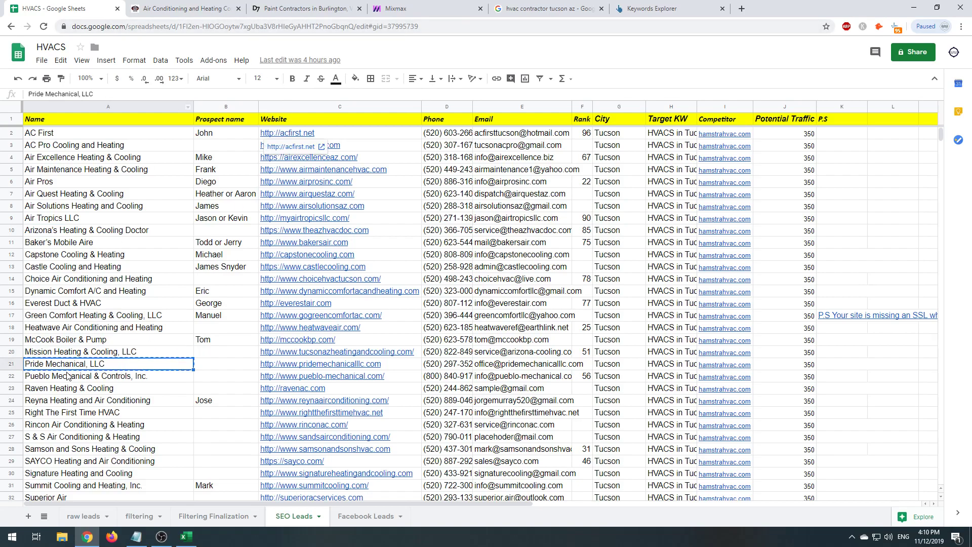
pyautogui.click(167, 9)
pyautogui.click(164, 27)
pyautogui.write('Pride Mechanical, LLC')
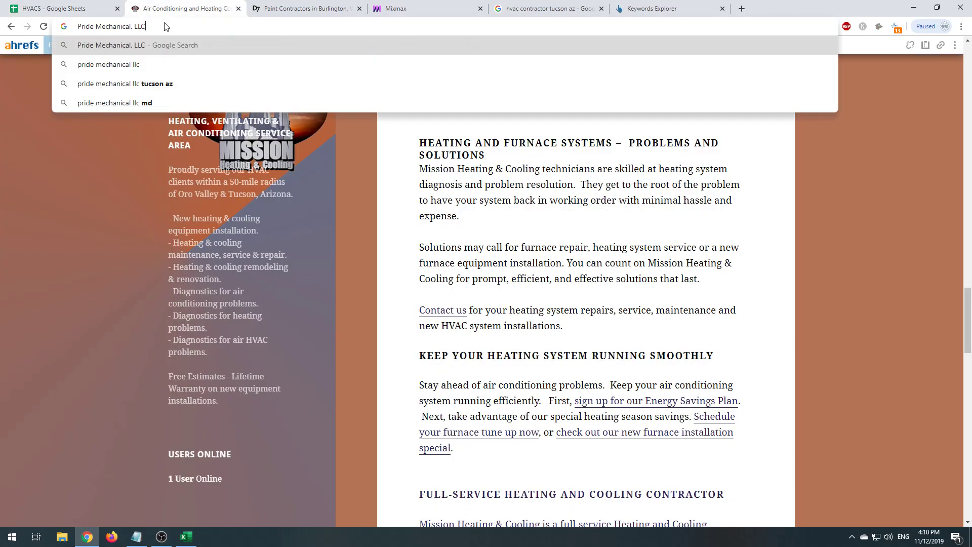
pyautogui.press('Return')
pyautogui.hotkey('ctrl', 'shift', 'Tab')
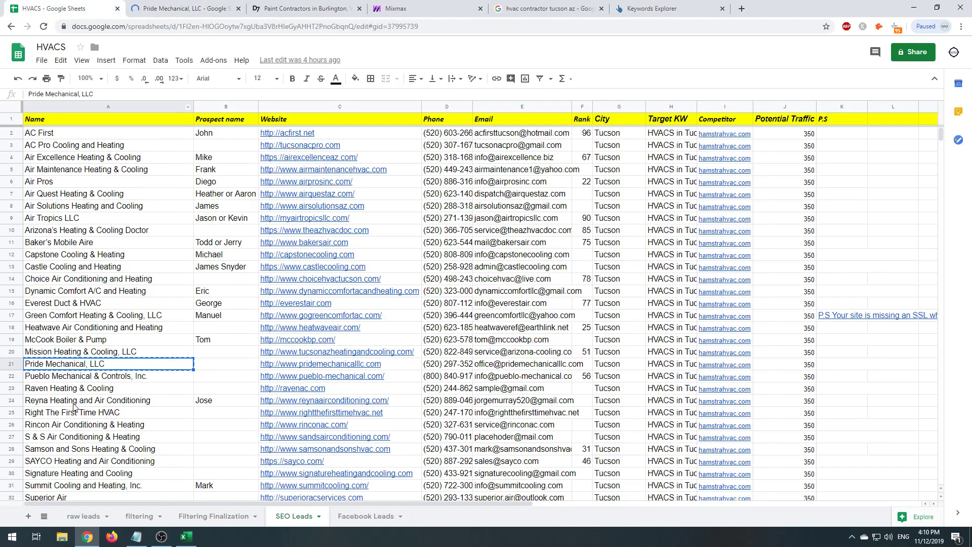
pyautogui.click(159, 16)
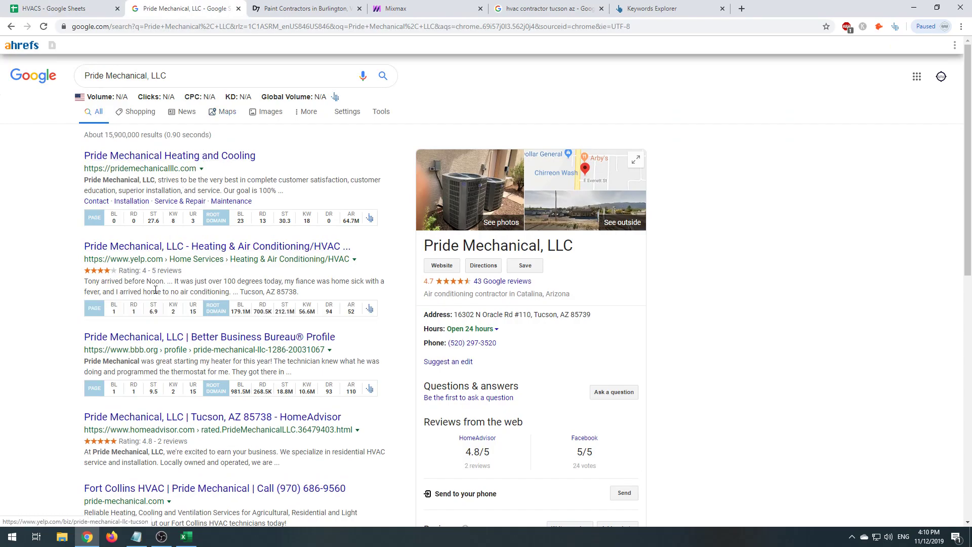
# - Find the owner on Pride Mechanical's BBB profile and enter his first name in B21
pyautogui.click(158, 352)
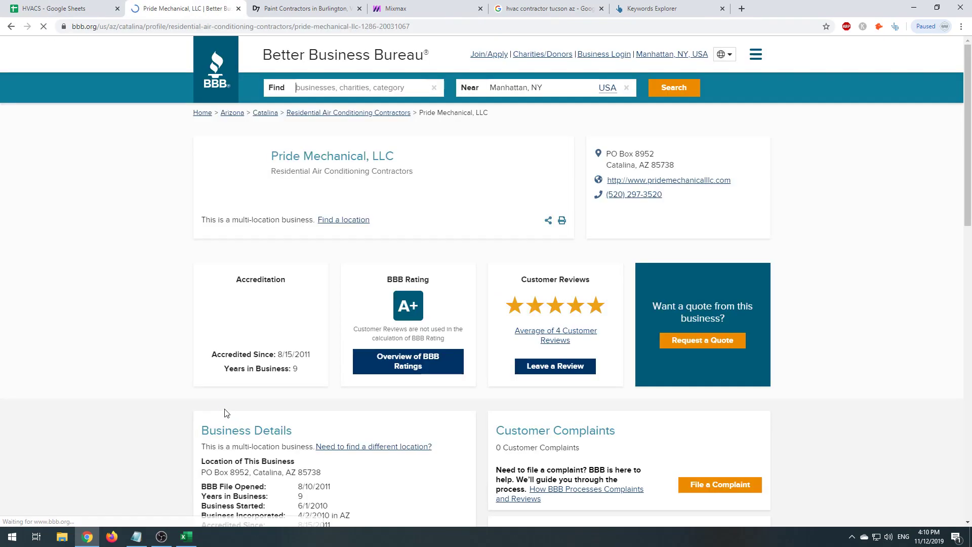
pyautogui.scroll(-6, 247, 262)
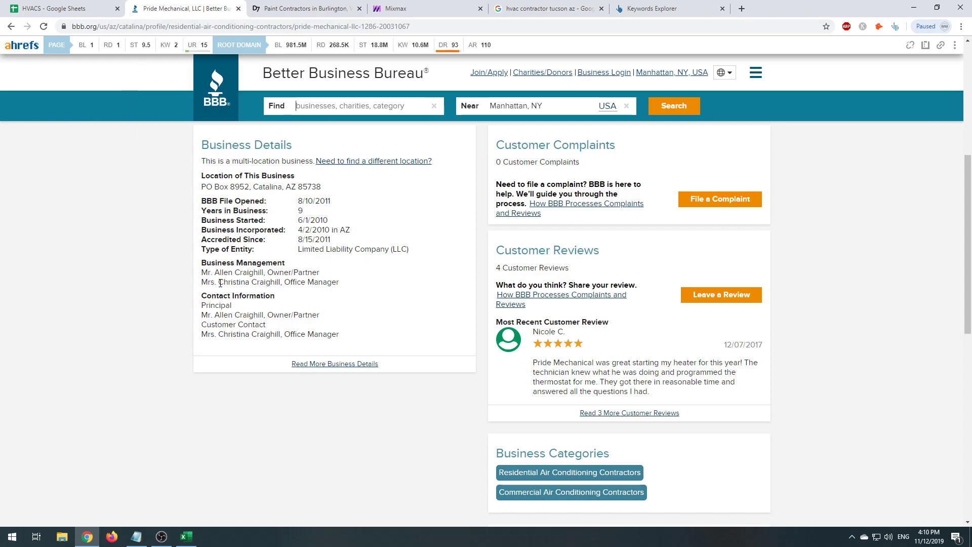
pyautogui.moveTo(217, 277); pyautogui.dragTo(271, 276)
pyautogui.click(42, 7)
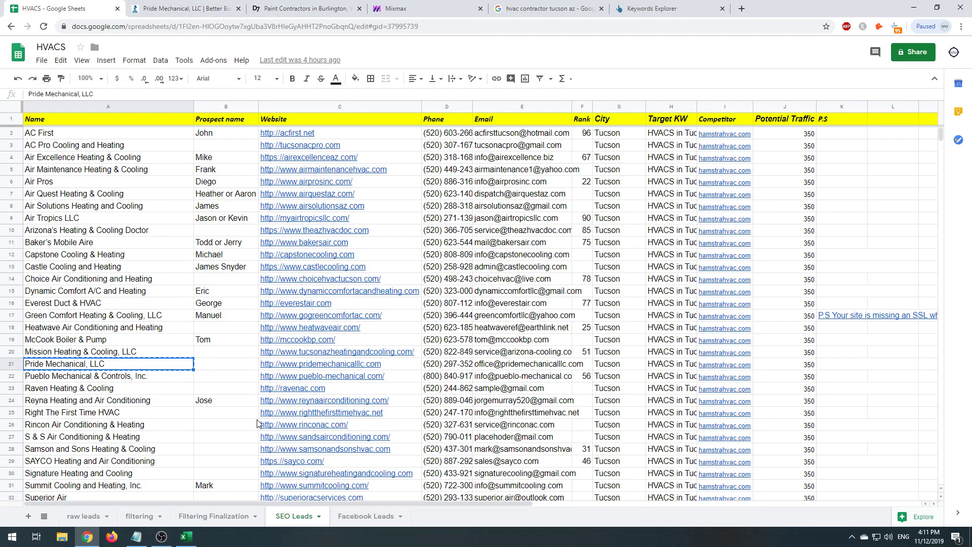
pyautogui.press('Right')
pyautogui.write('A')
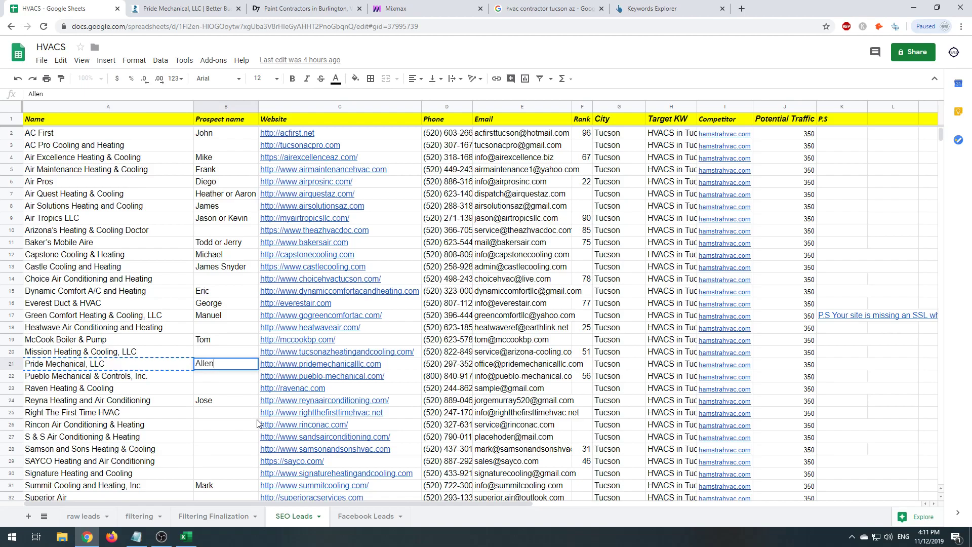
pyautogui.click(185, 9)
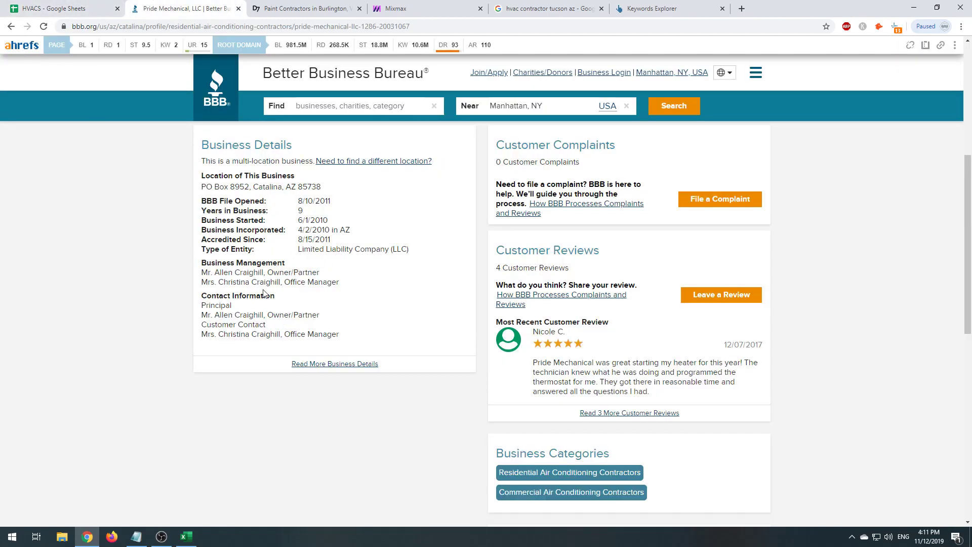
pyautogui.click(94, 9)
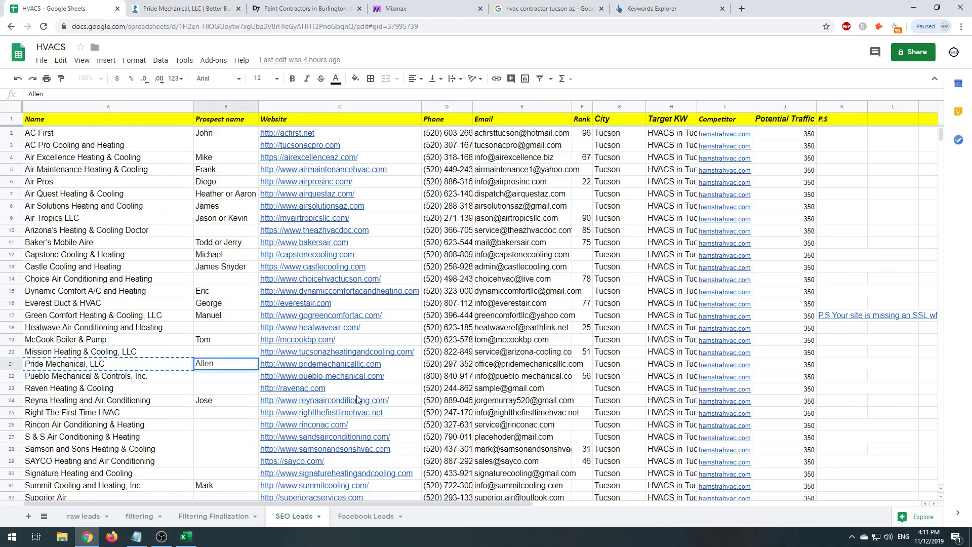
pyautogui.press('Tab')
pyautogui.press('Tab')
# - Copy Pride Mechanical's website address and load pridemechanicalllc.com in a spare tab
pyautogui.press('Left')
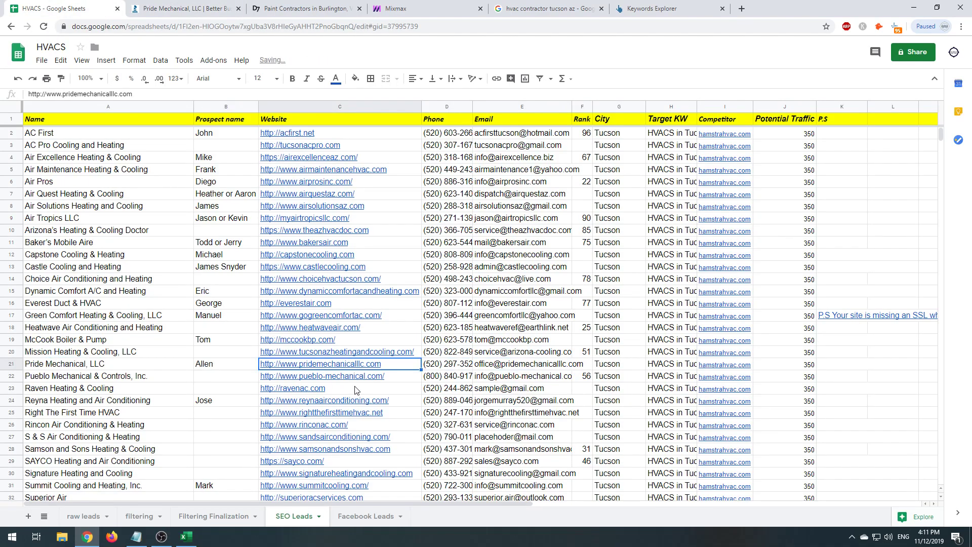
pyautogui.hotkey('ctrl', 'c')
pyautogui.click(283, 7)
pyautogui.hotkey('ctrl', 'l')
pyautogui.hotkey('ctrl', 'v')
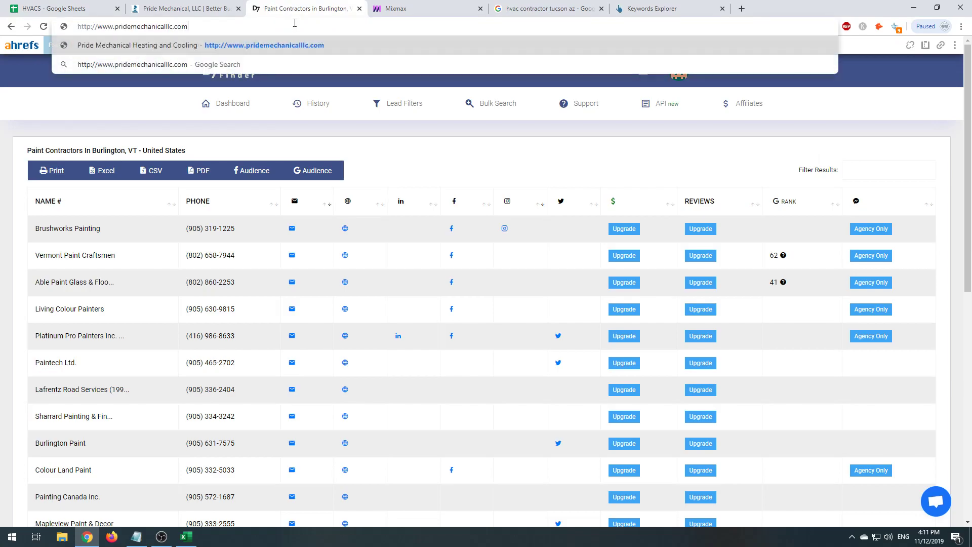
pyautogui.press('Return')
pyautogui.click(207, 4)
pyautogui.click(96, 5)
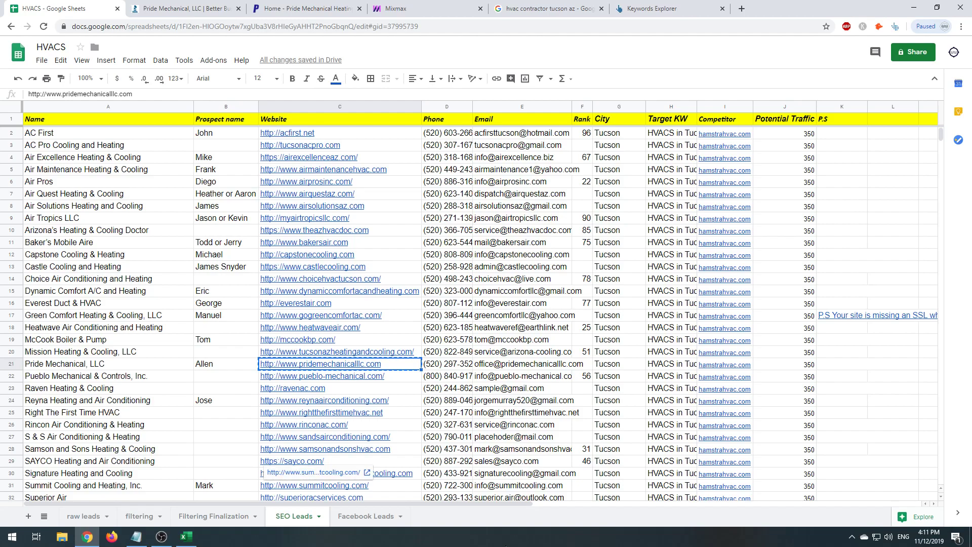
pyautogui.click(288, 6)
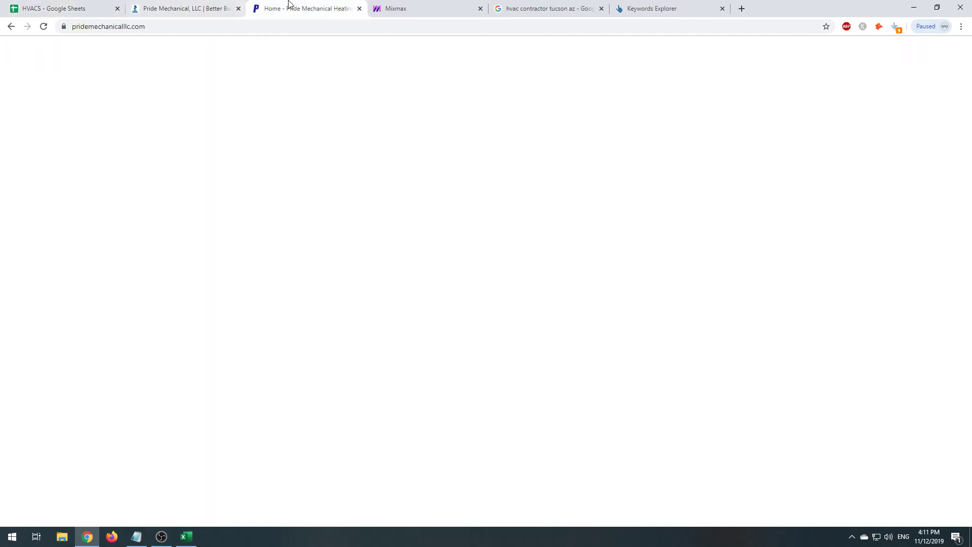
pyautogui.click(399, 7)
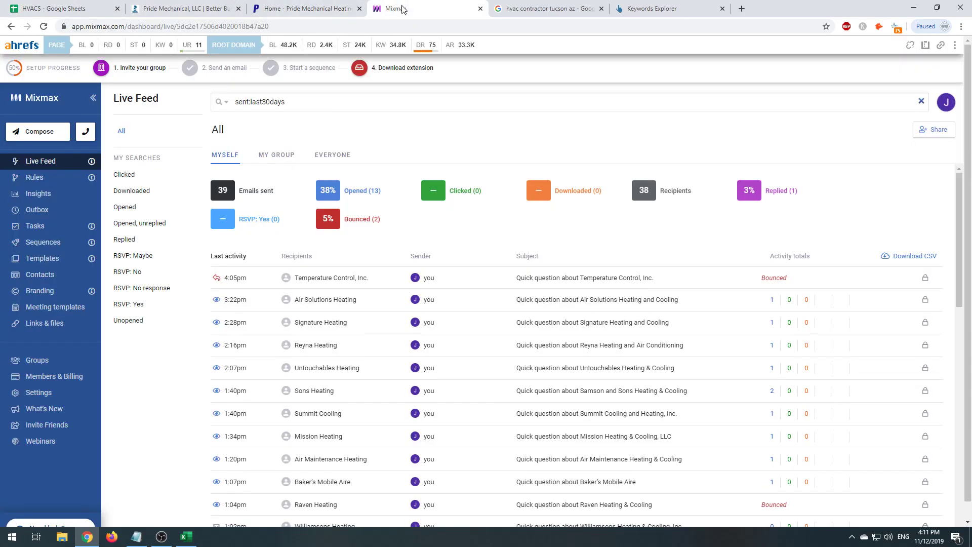
pyautogui.click(268, 4)
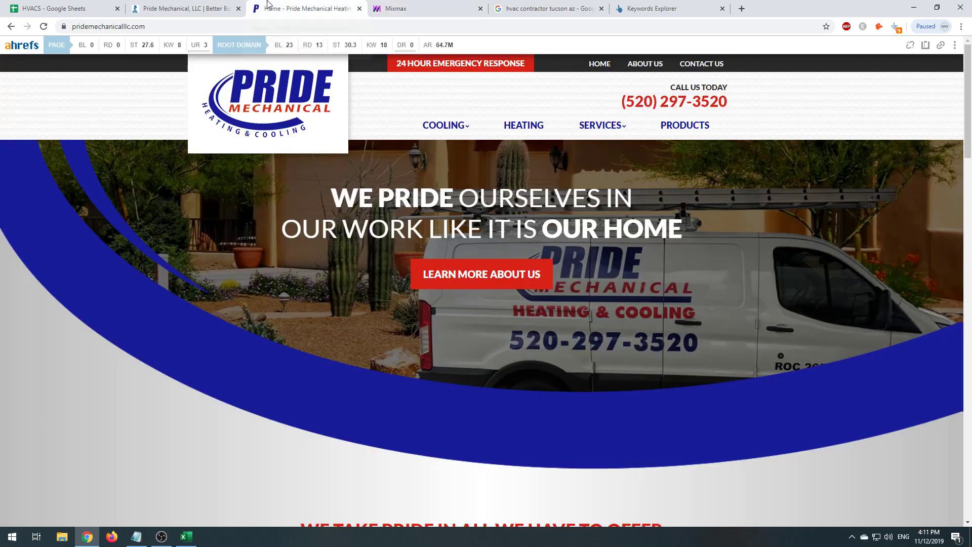
pyautogui.hotkey('ctrl', 'Tab')
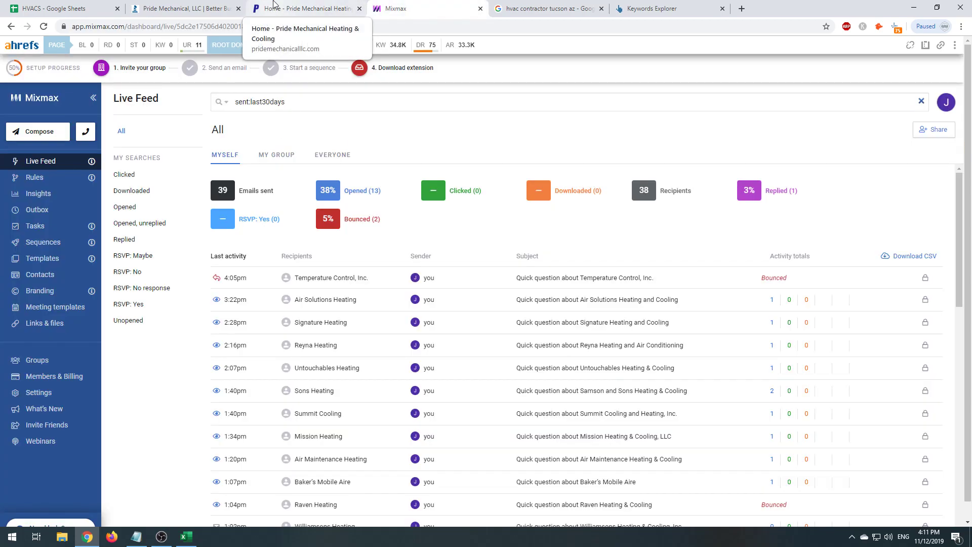
pyautogui.click(273, 8)
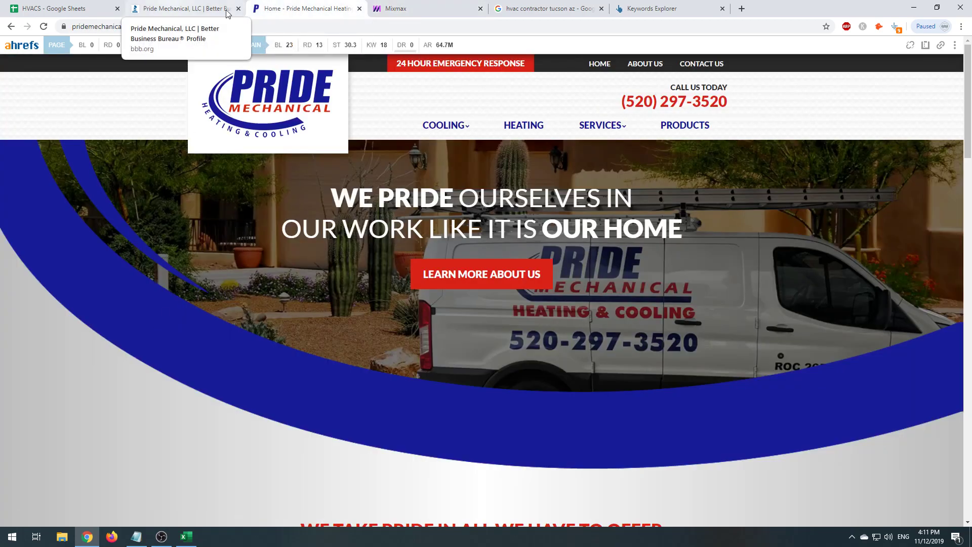
# - Look up the domain's e-mail contacts with Hunter, cross-checking the BBB profile and prospect name
pyautogui.click(880, 27)
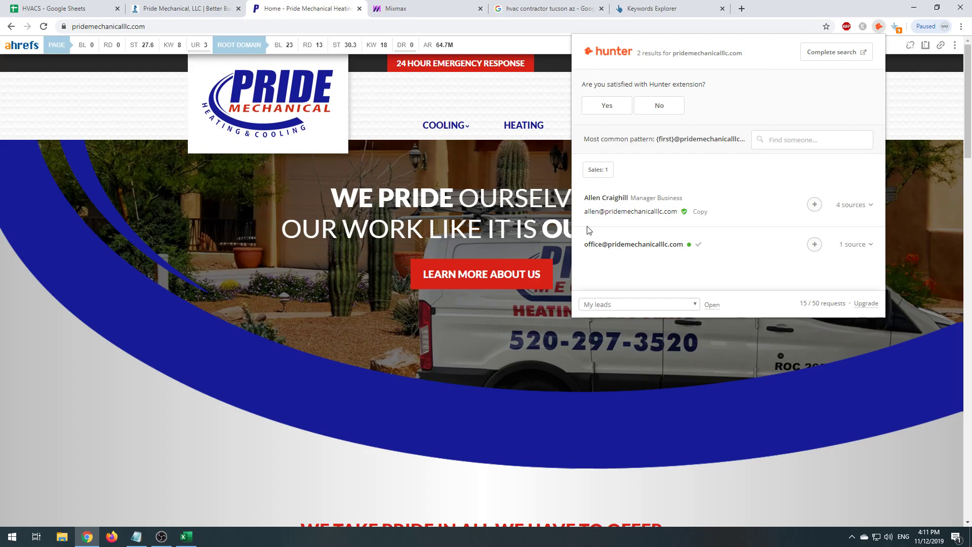
pyautogui.scroll(-10, 440, 329)
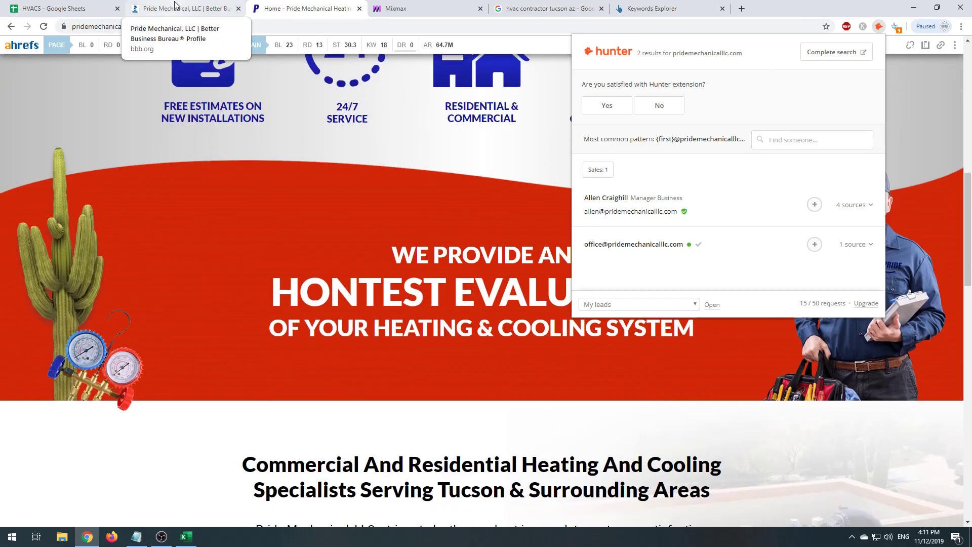
pyautogui.click(173, 9)
pyautogui.hotkey('ctrl', 'shift', 'Tab')
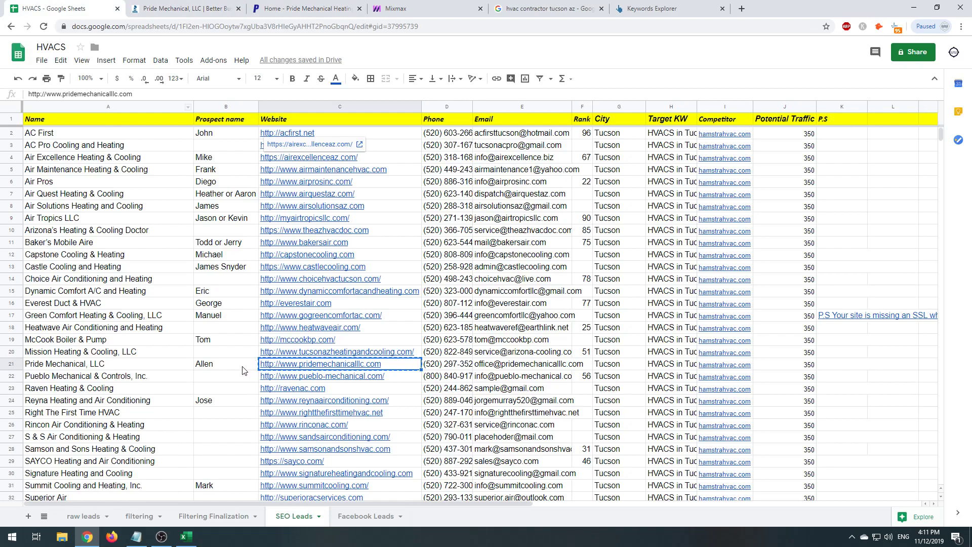
pyautogui.click(243, 367)
pyautogui.click(271, 9)
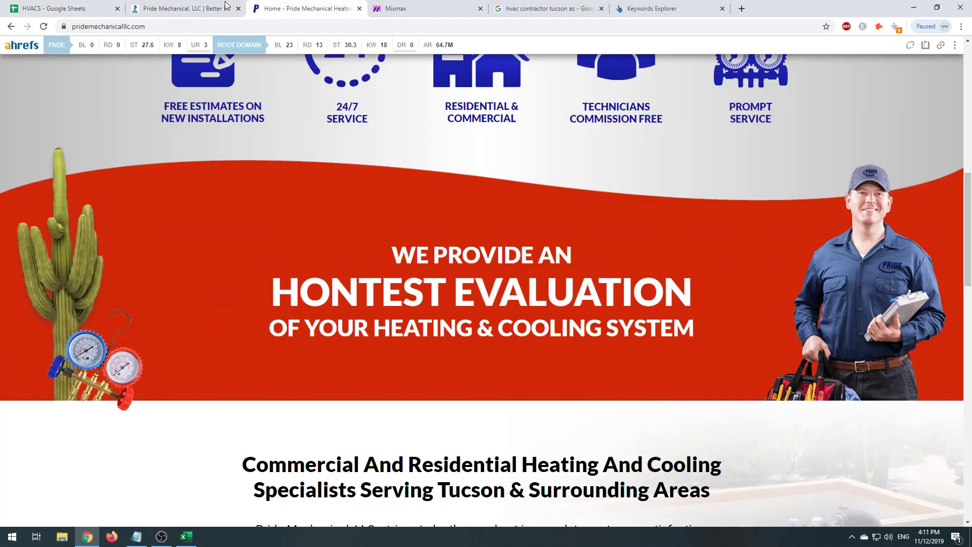
pyautogui.hotkey('ctrl', 'shift', 'Tab')
pyautogui.hotkey('ctrl', 'Tab')
pyautogui.click(880, 26)
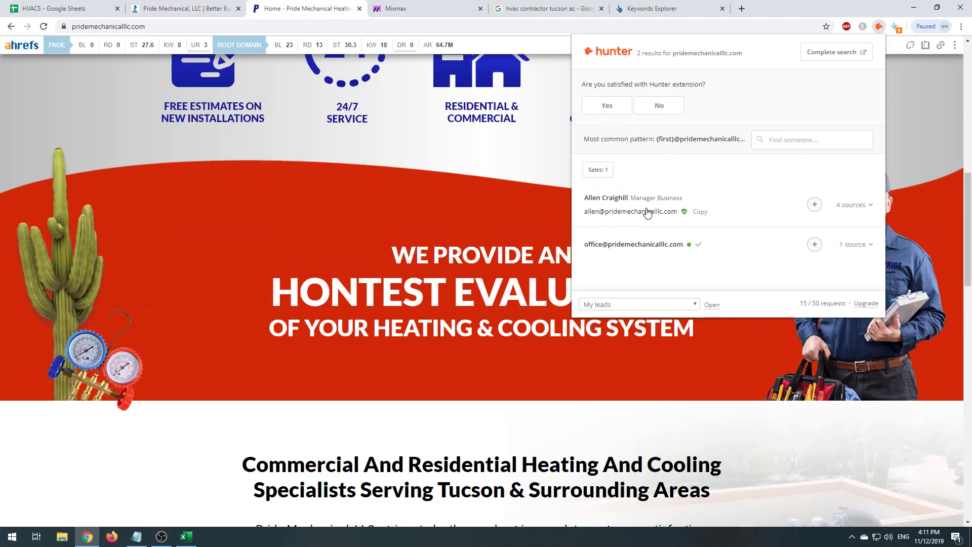
# - Replace the generic office address in E21 with the owner's personal e-mail
pyautogui.hotkey('ctrl', '1')
pyautogui.press('Right')
pyautogui.press('Right')
pyautogui.press('Right')
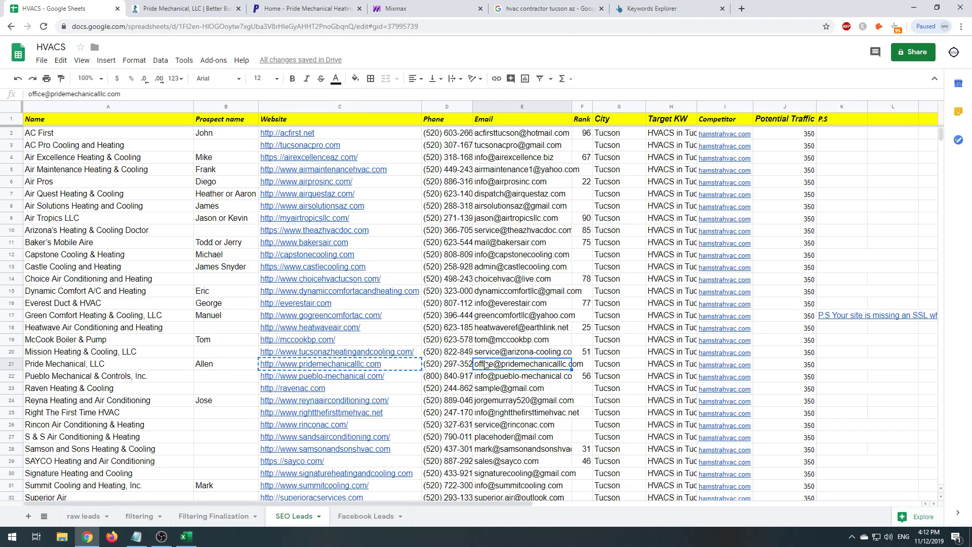
pyautogui.doubleClick(485, 365)
pyautogui.doubleClick(485, 365)
pyautogui.press('Return')
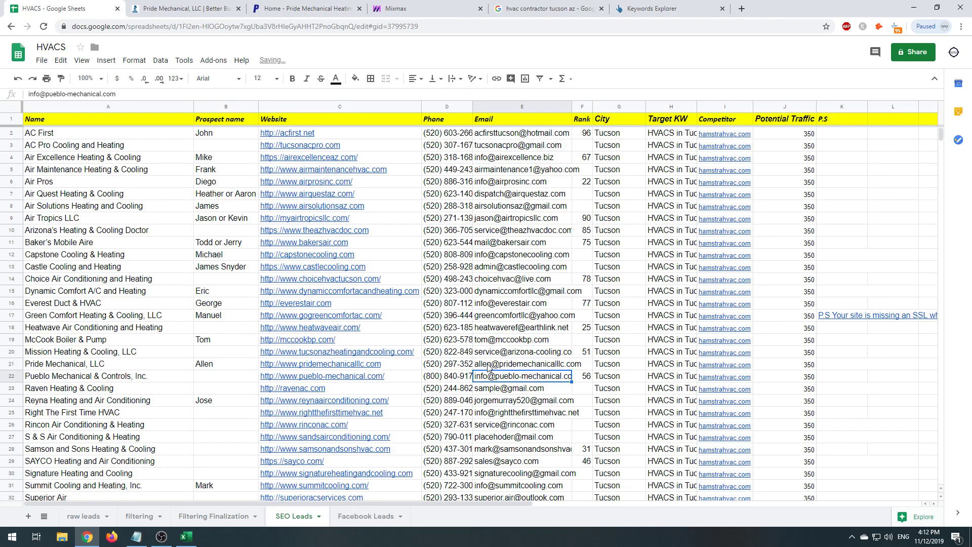
pyautogui.click(177, 7)
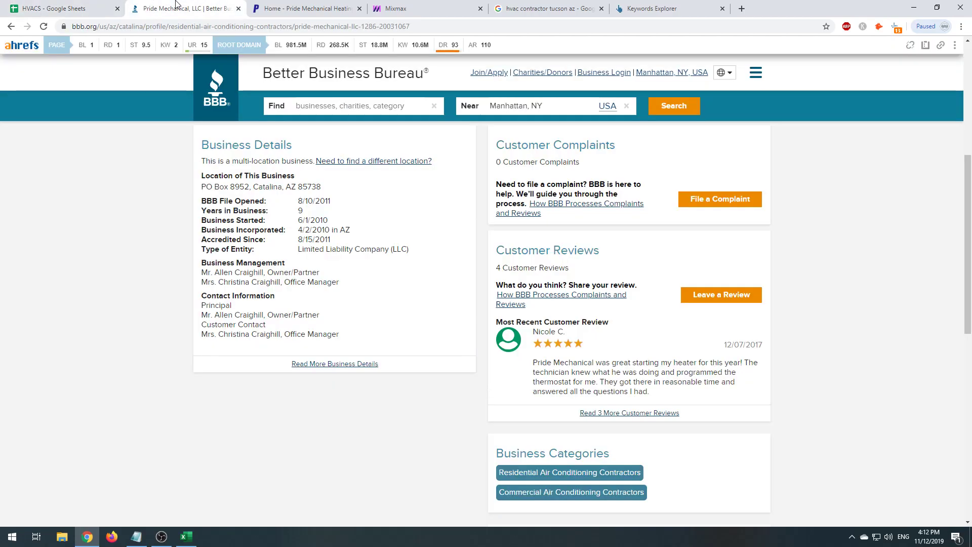
pyautogui.hotkey('ctrl', 'shift', 'Tab')
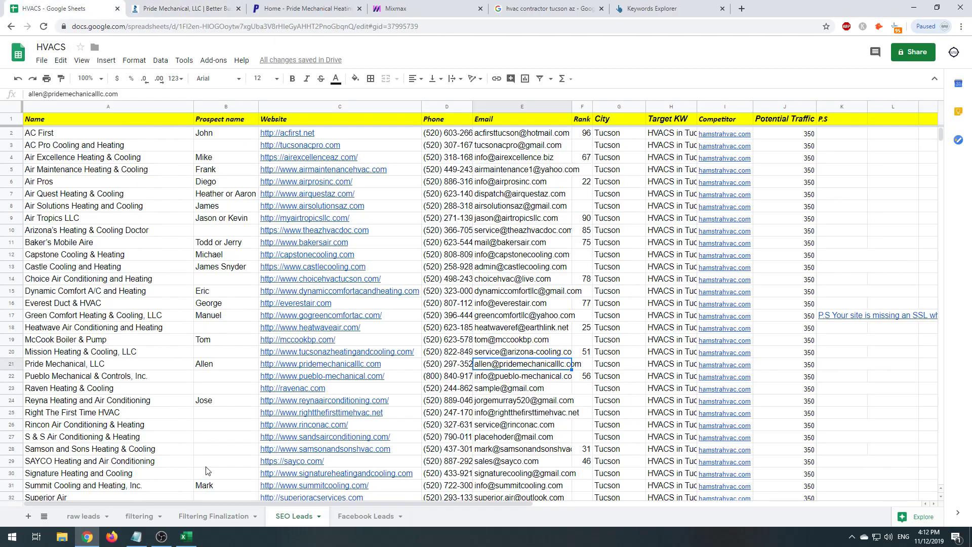
# - Check other leads' prospect names, then scroll through the raw leads sheet
pyautogui.click(308, 344)
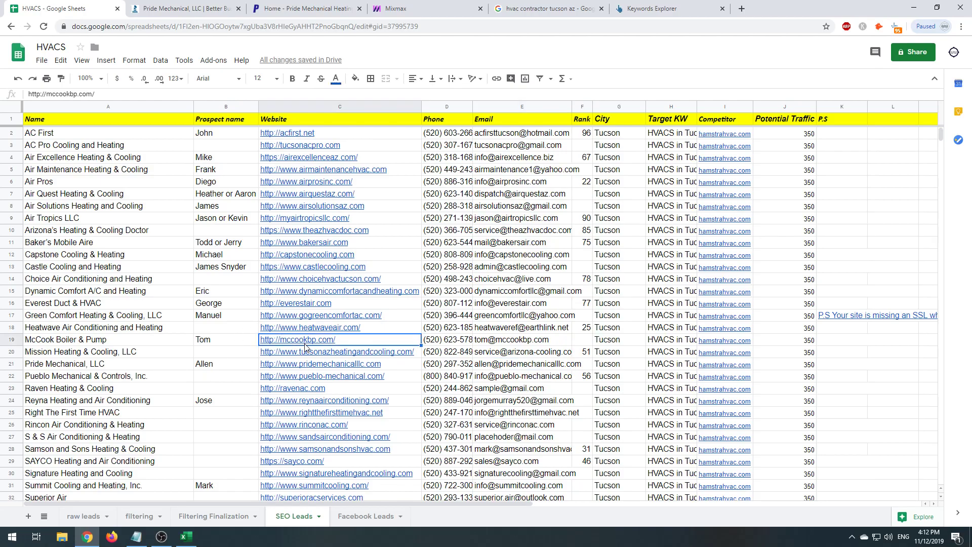
pyautogui.click(210, 325)
pyautogui.click(210, 277)
pyautogui.click(210, 230)
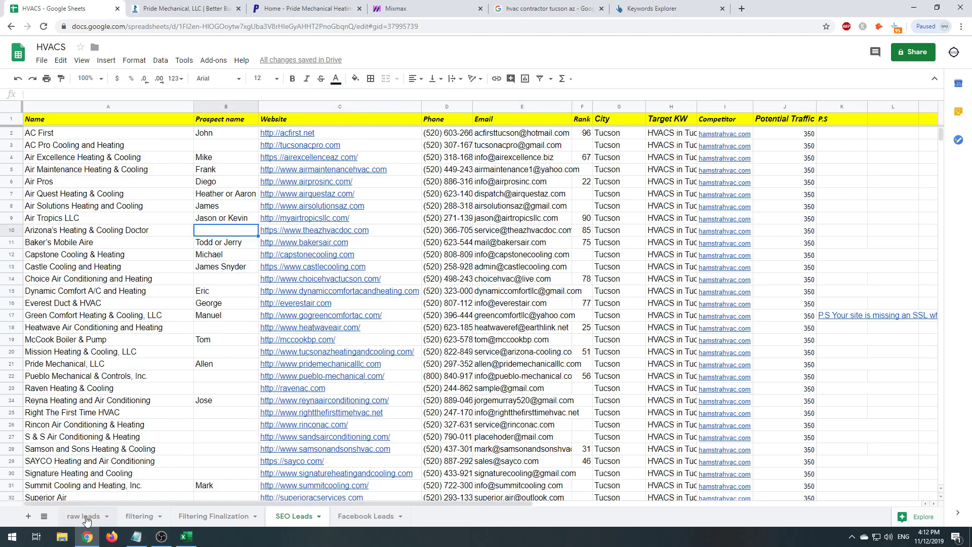
pyautogui.click(83, 516)
pyautogui.scroll(-10, 231, 408)
pyautogui.scroll(-5, 231, 409)
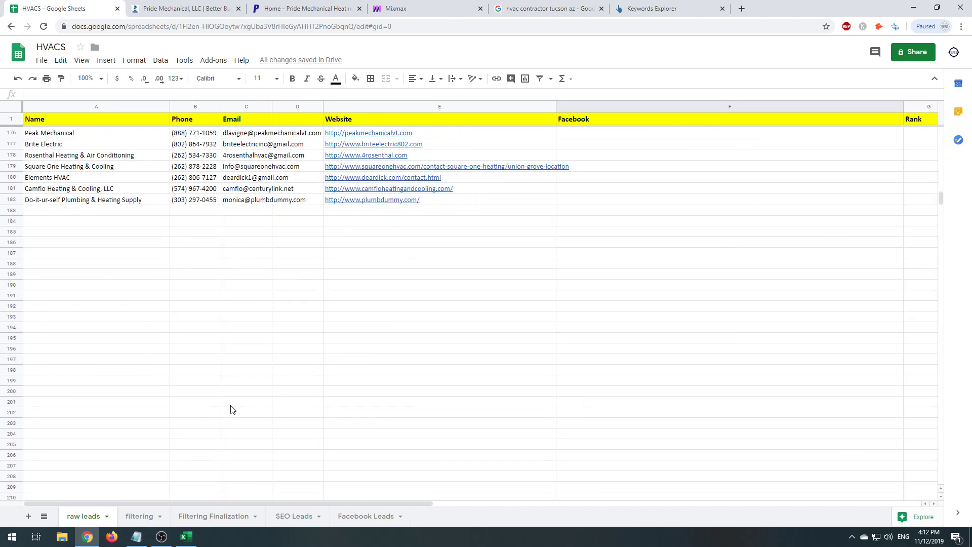
pyautogui.scroll(13, 231, 409)
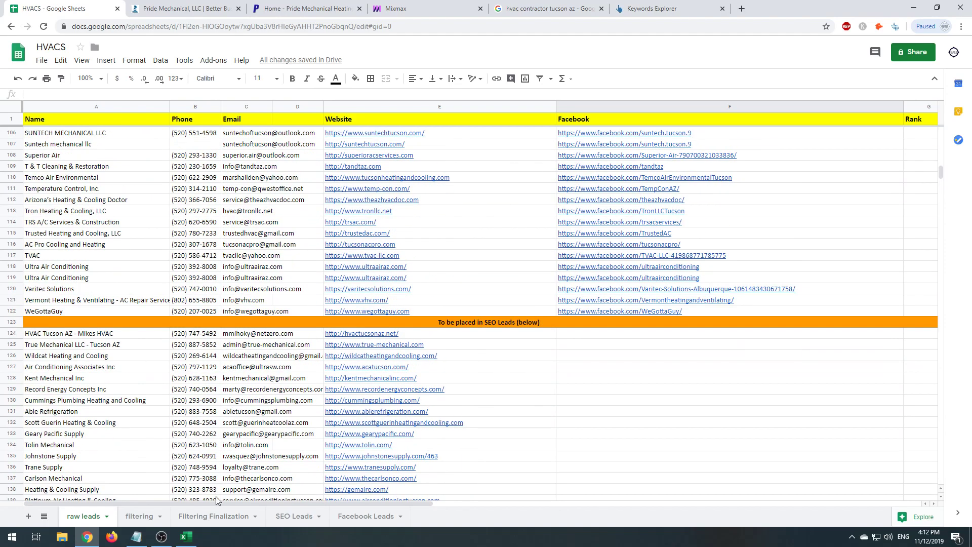
# - Select the red rejected rows in the filtering sheet, then return to Pride Mechanical's BBB profile
pyautogui.click(214, 517)
pyautogui.click(139, 516)
pyautogui.scroll(-15, 205, 385)
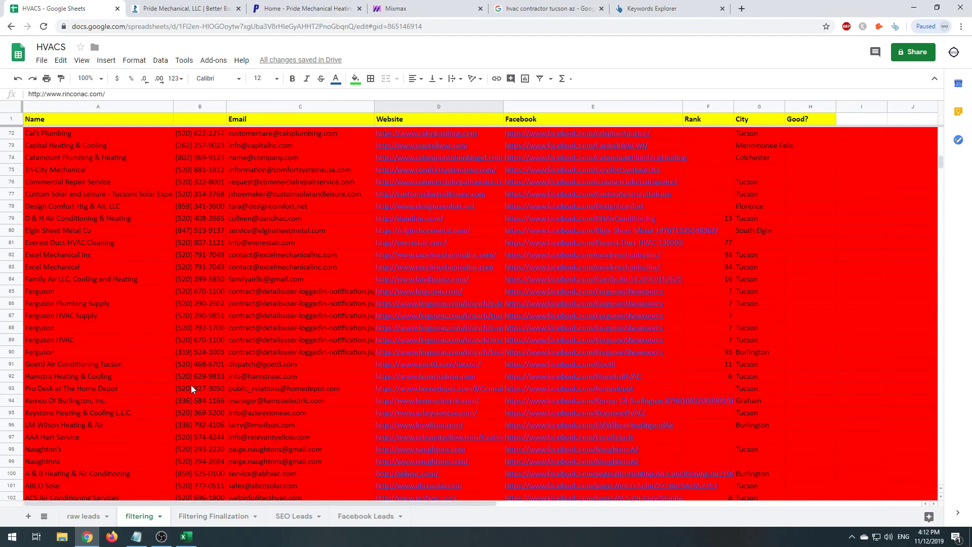
pyautogui.scroll(5, 191, 385)
pyautogui.moveTo(76, 220); pyautogui.dragTo(218, 273)
pyautogui.click(90, 228)
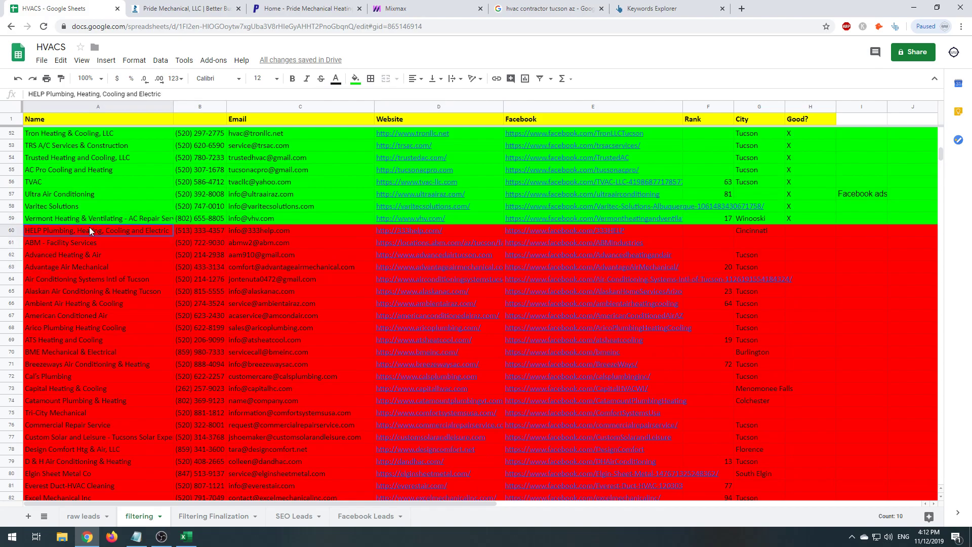
pyautogui.moveTo(89, 230); pyautogui.dragTo(748, 358)
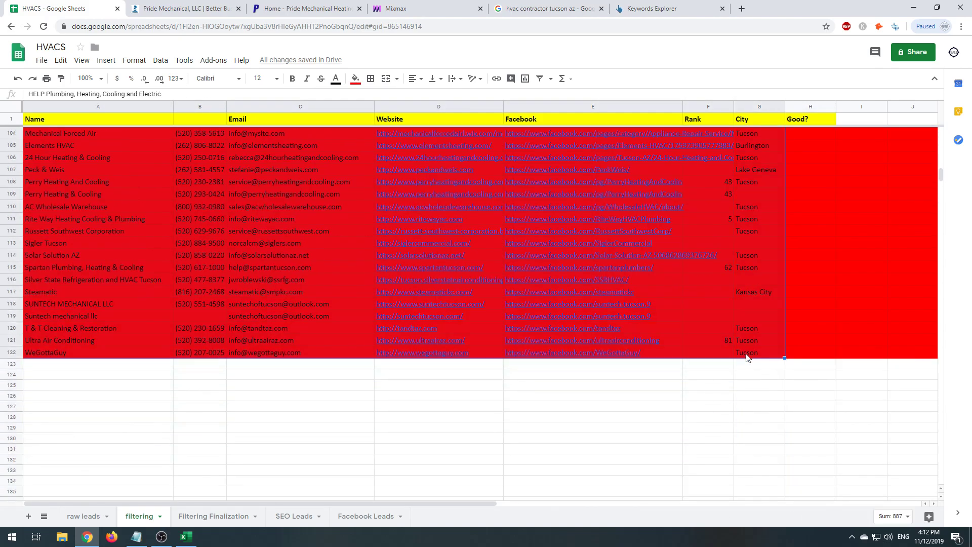
pyautogui.scroll(20, 279, 389)
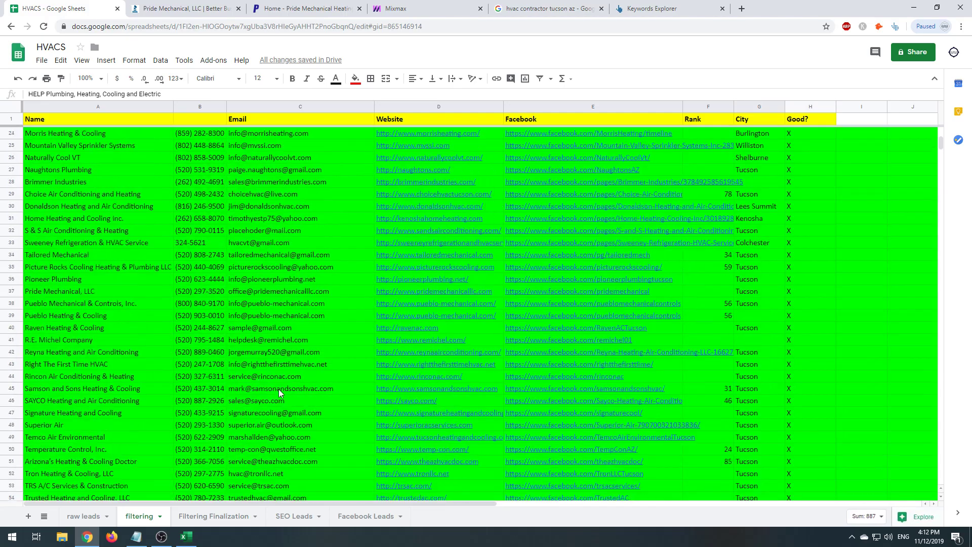
pyautogui.scroll(7, 279, 389)
pyautogui.scroll(-10, 232, 454)
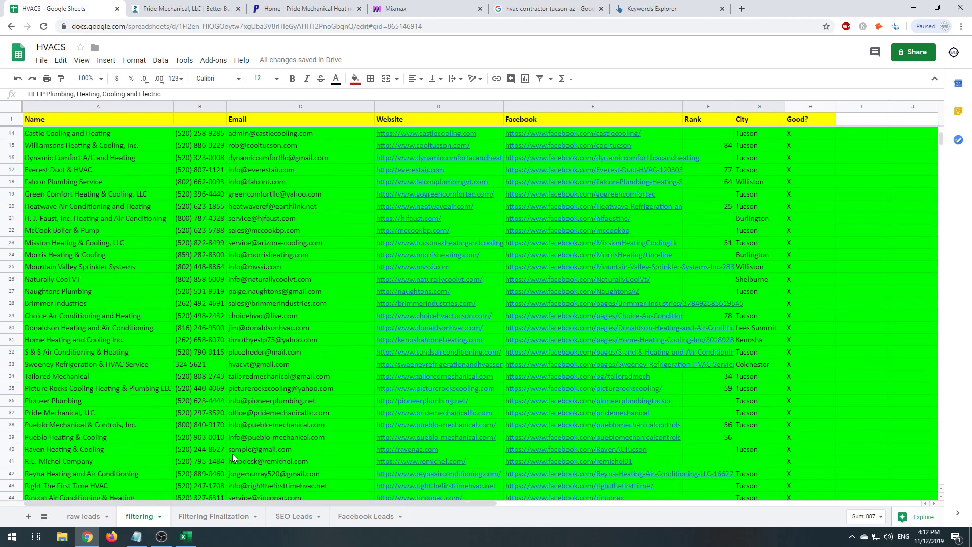
pyautogui.click(207, 6)
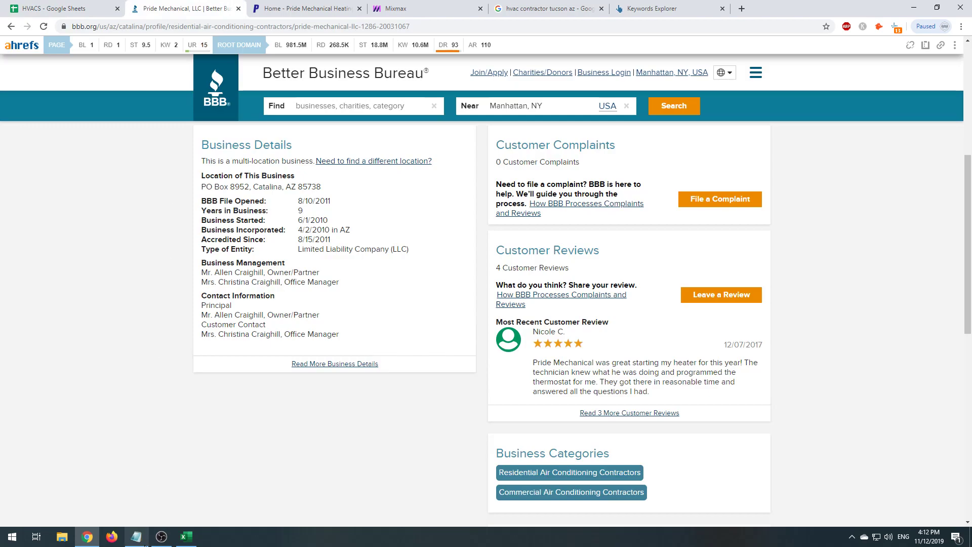
pyautogui.click(136, 537)
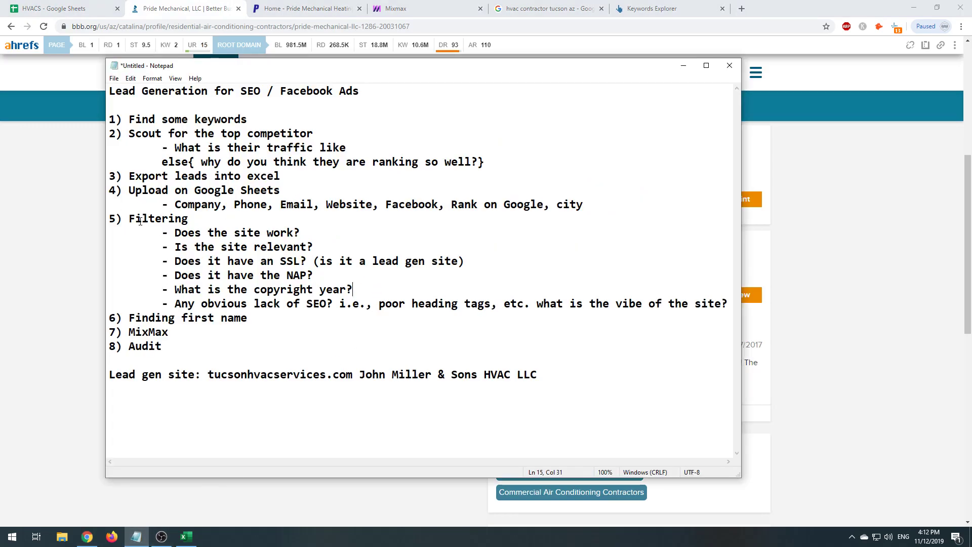
pyautogui.moveTo(127, 133); pyautogui.dragTo(407, 157)
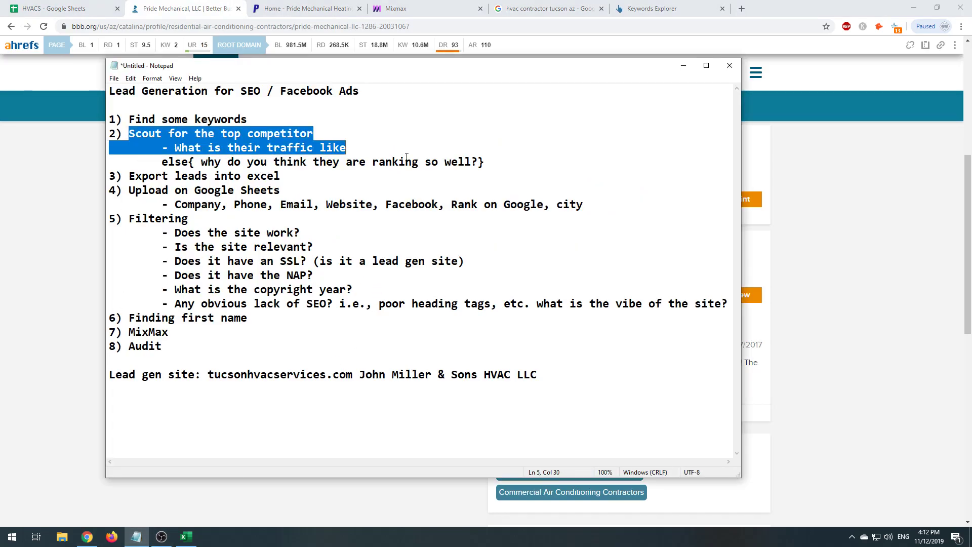
pyautogui.click(10, 204)
pyautogui.click(519, 4)
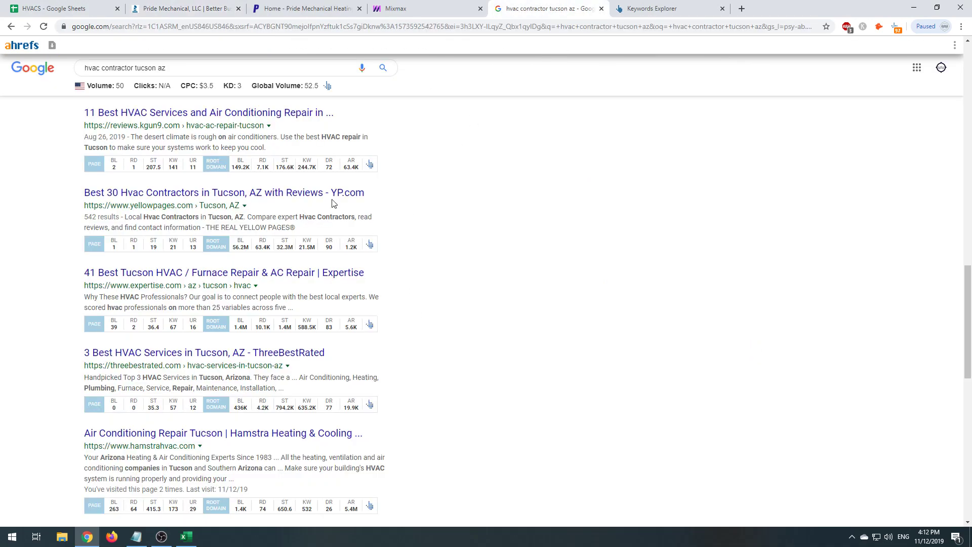
pyautogui.moveTo(195, 69); pyautogui.dragTo(1, 81)
pyautogui.click(31, 197)
pyautogui.scroll(-1, 44, 282)
pyautogui.scroll(4, 54, 265)
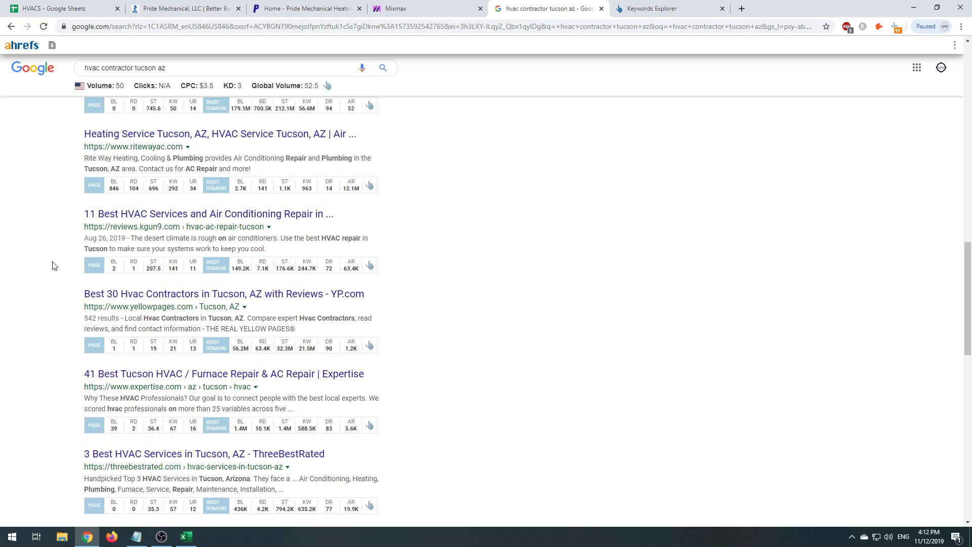
pyautogui.scroll(5, 79, 212)
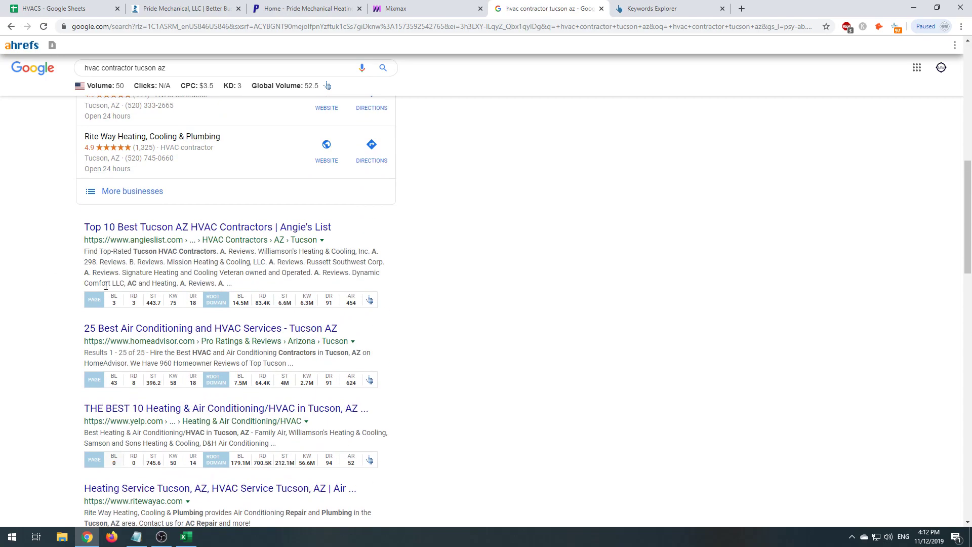
pyautogui.scroll(-1, 102, 441)
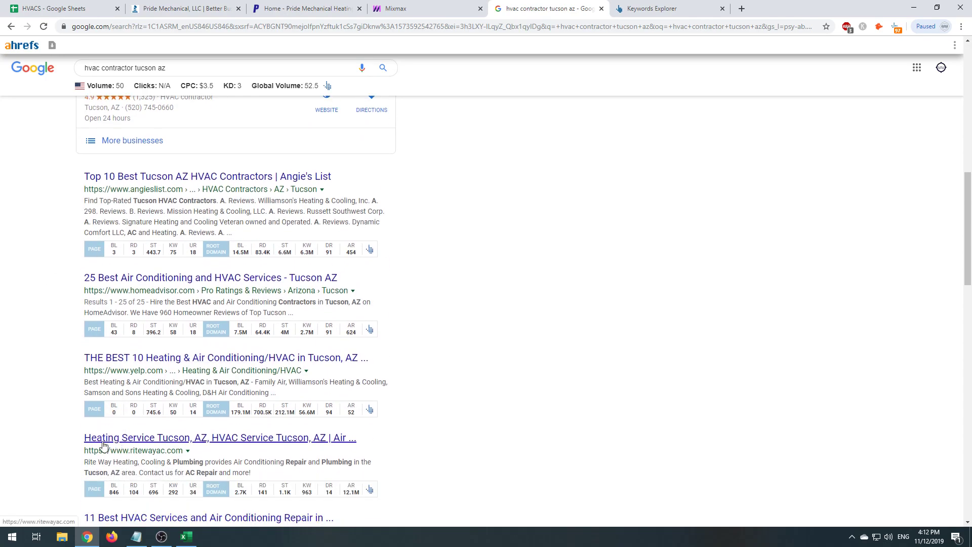
pyautogui.click(105, 444)
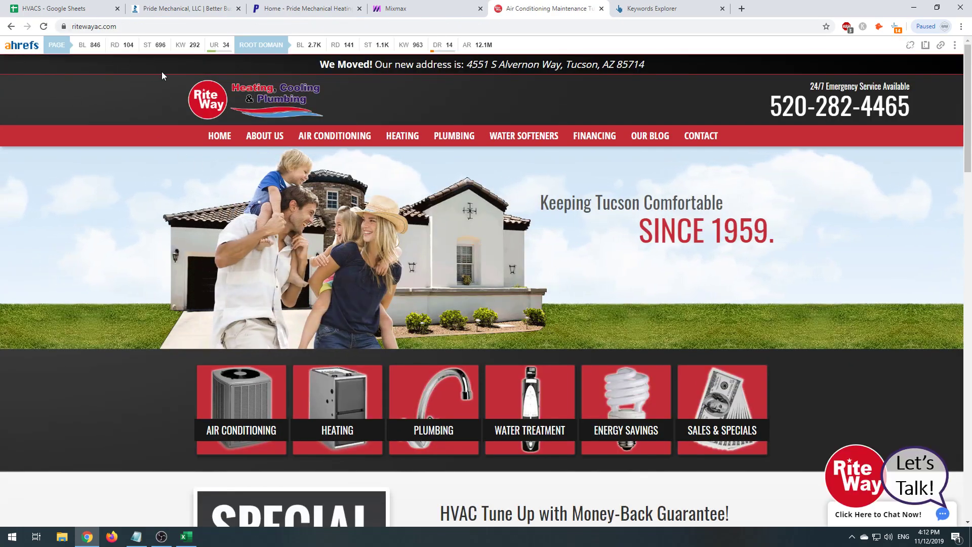
pyautogui.doubleClick(382, 44)
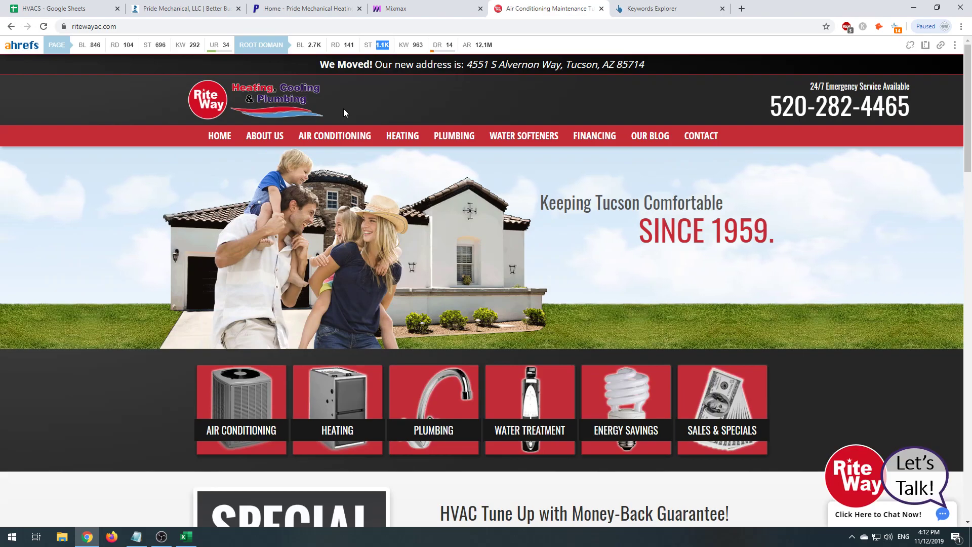
pyautogui.click(177, 26)
pyautogui.hotkey('ctrl', 'c')
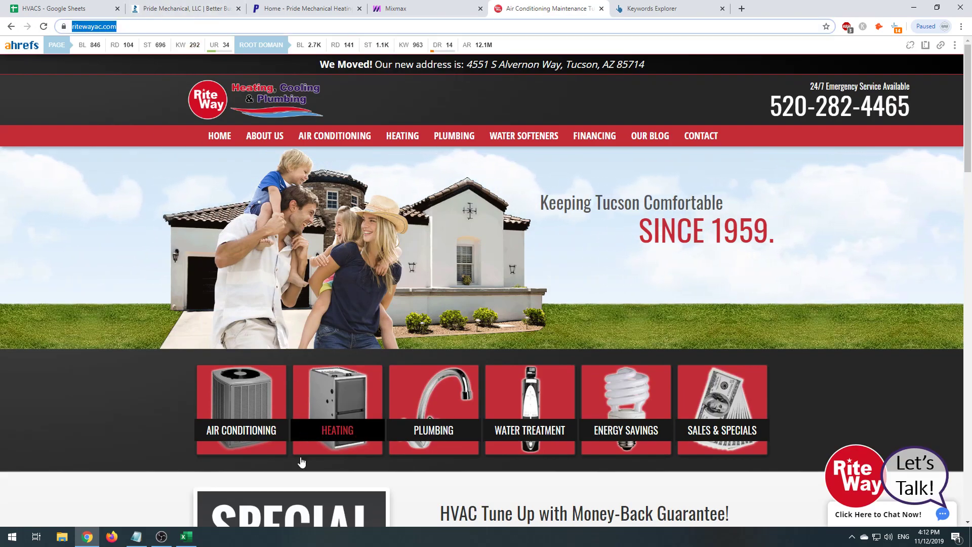
pyautogui.click(137, 537)
pyautogui.click(379, 428)
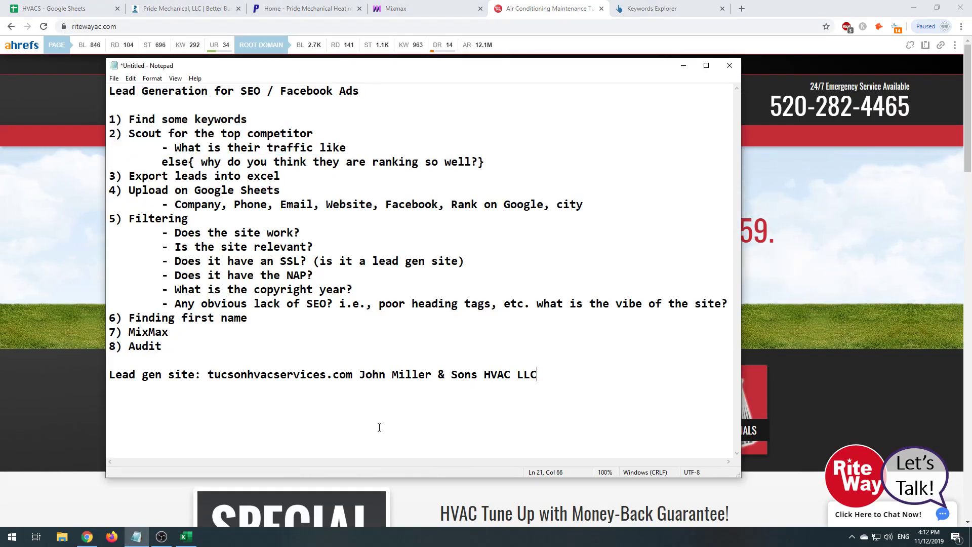
pyautogui.hotkey('alt', 'Tab')
pyautogui.click(36, 7)
pyautogui.click(318, 520)
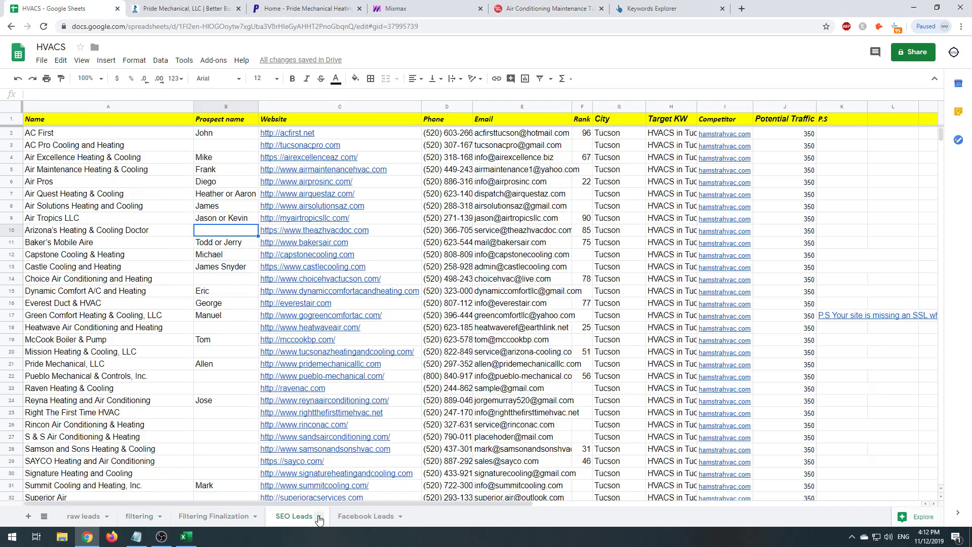
pyautogui.click(720, 133)
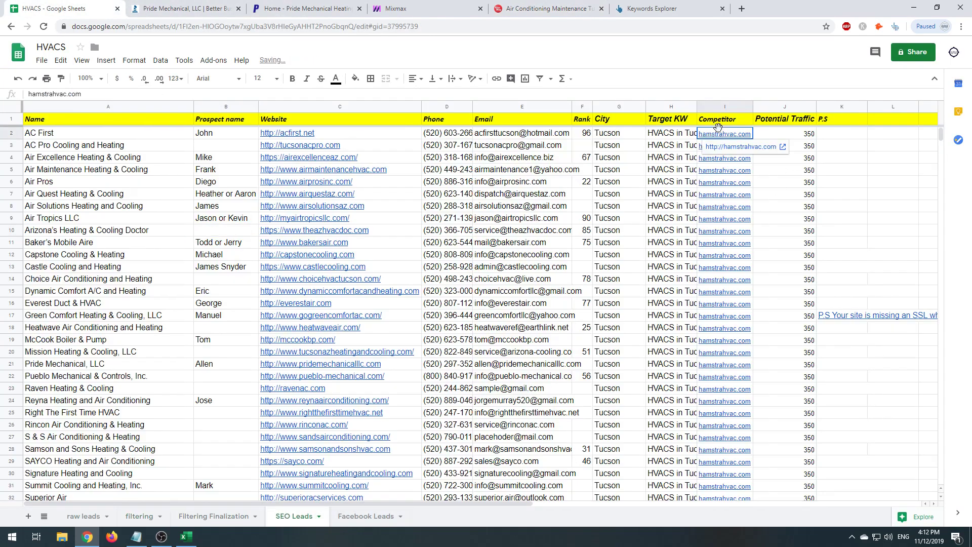
pyautogui.hotkey('ctrl', 'v')
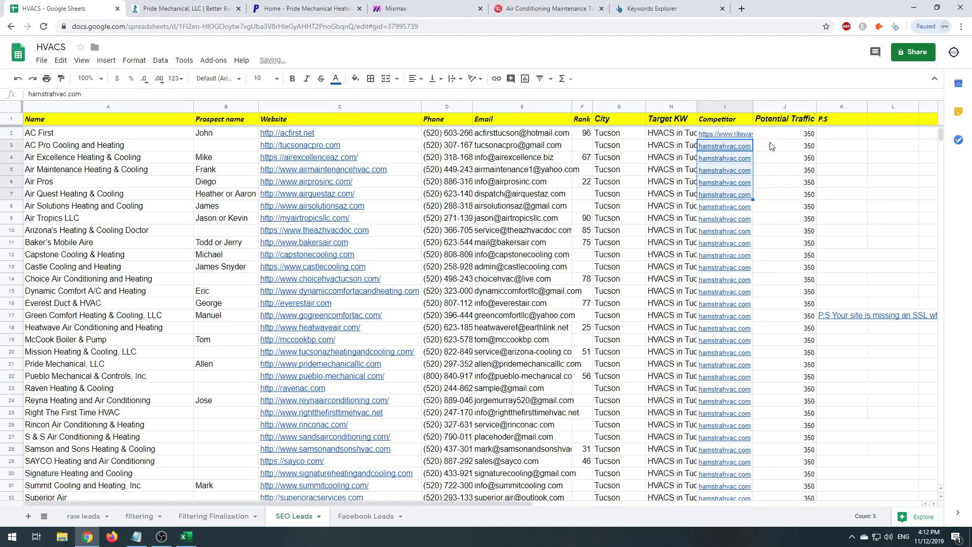
# - Check the Pride Mechanical BBB and website tabs, then copy lead rows A2:J41
pyautogui.click(196, 3)
pyautogui.click(292, 3)
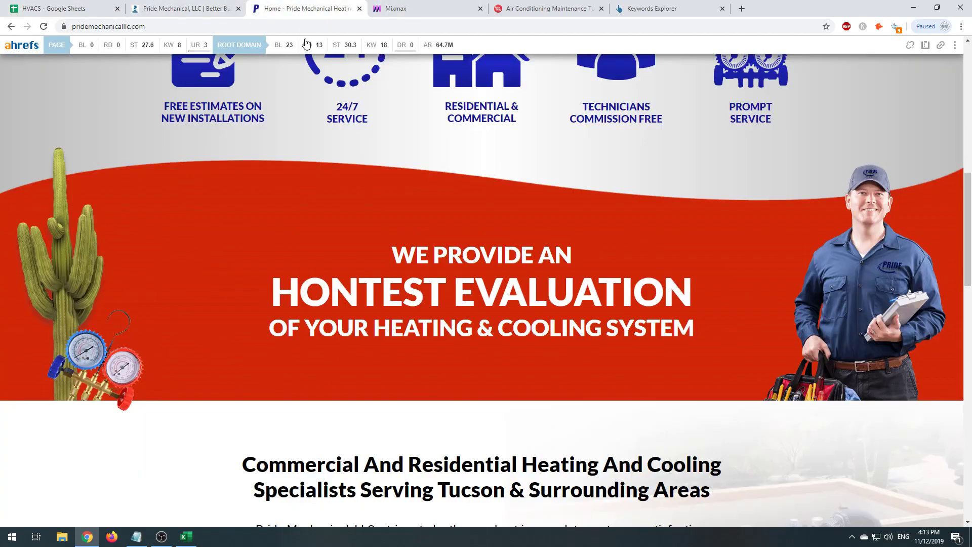
pyautogui.click(76, 7)
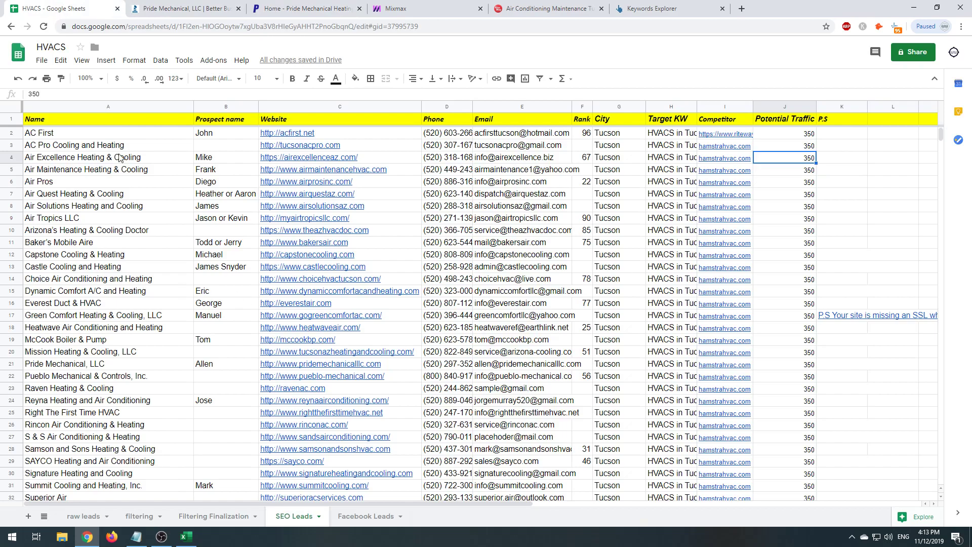
pyautogui.moveTo(83, 137); pyautogui.dragTo(776, 294)
pyautogui.hotkey('ctrl', 'c')
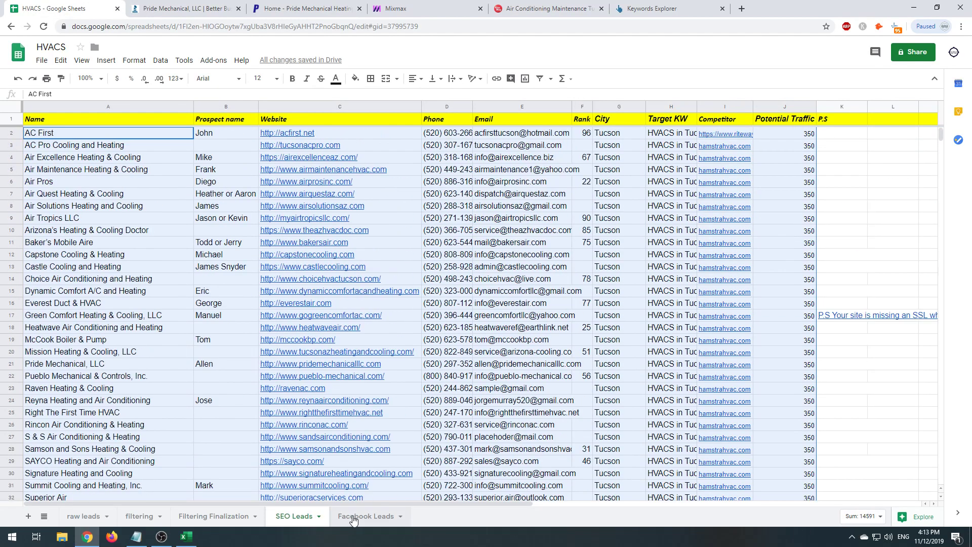
pyautogui.click(355, 517)
pyautogui.click(294, 516)
pyautogui.click(395, 8)
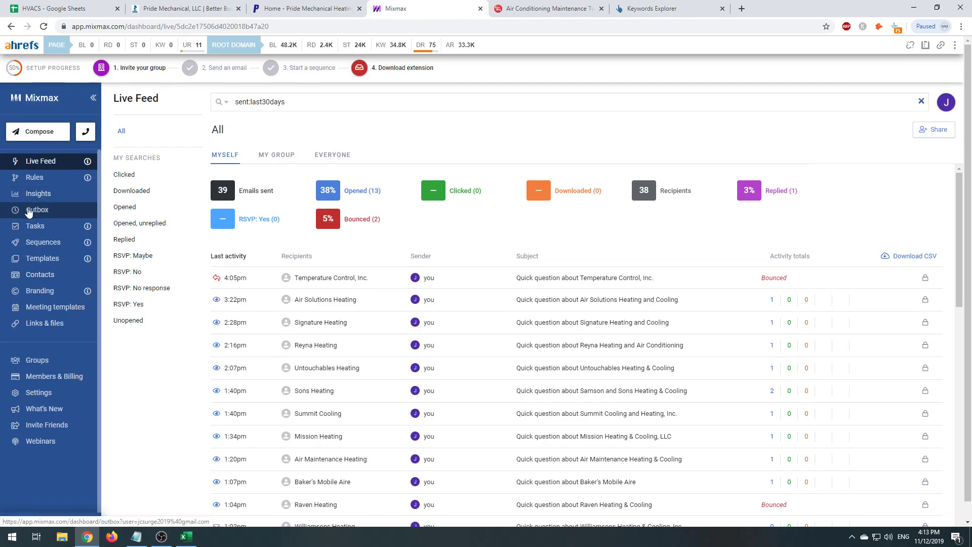
# - Create a new sequence and import recipients from the downloaded 'HVACS - SEO Leads (1)' CSV
pyautogui.click(40, 243)
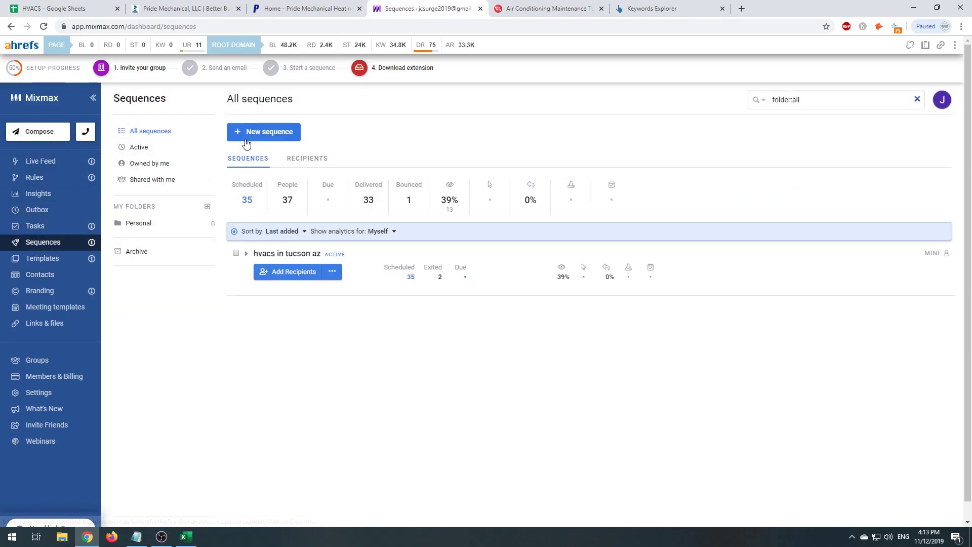
pyautogui.click(248, 135)
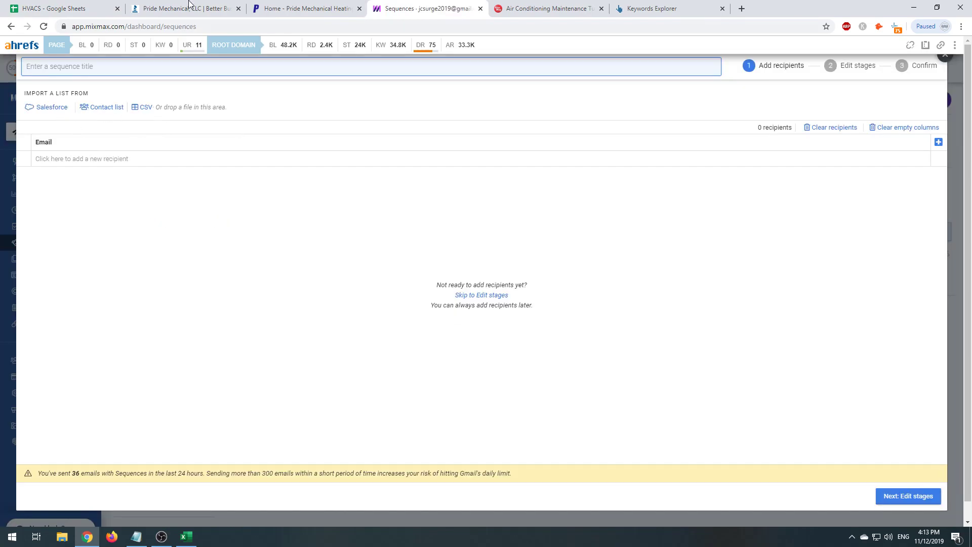
pyautogui.hotkey('ctrl', '1')
pyautogui.click(38, 61)
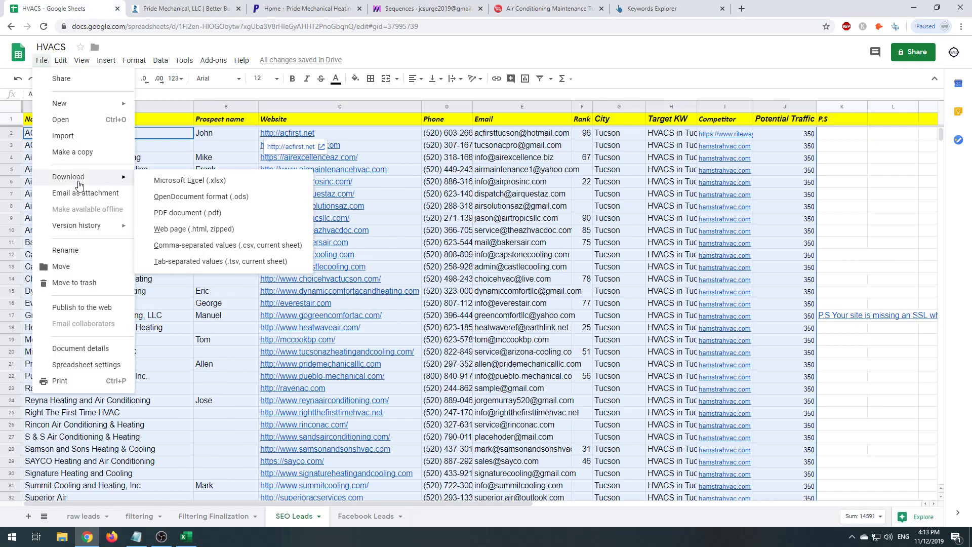
pyautogui.click(425, 5)
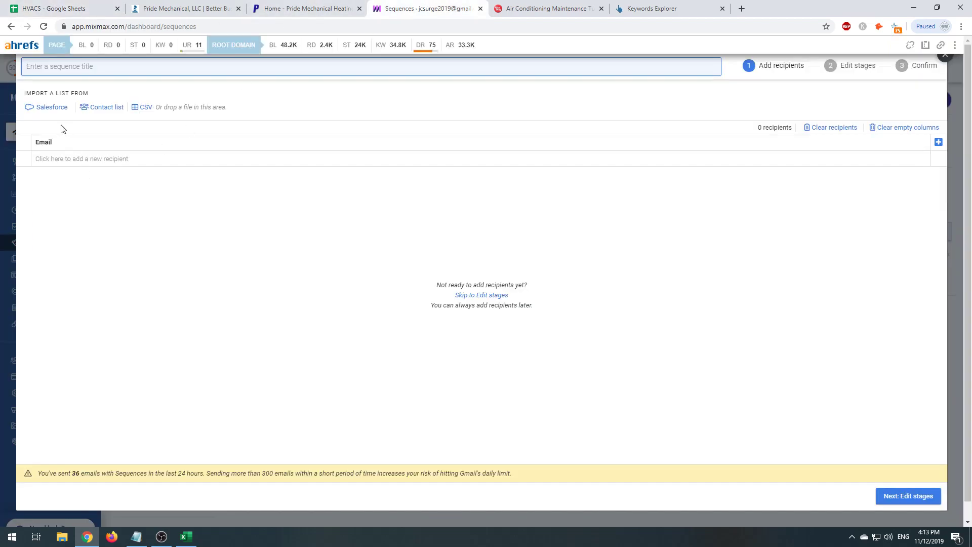
pyautogui.click(139, 107)
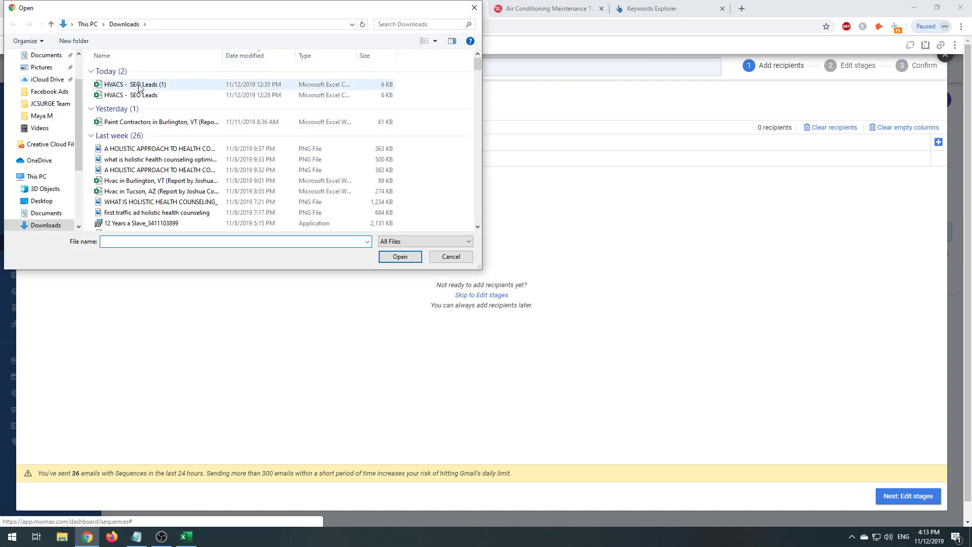
pyautogui.doubleClick(139, 85)
pyautogui.click(495, 329)
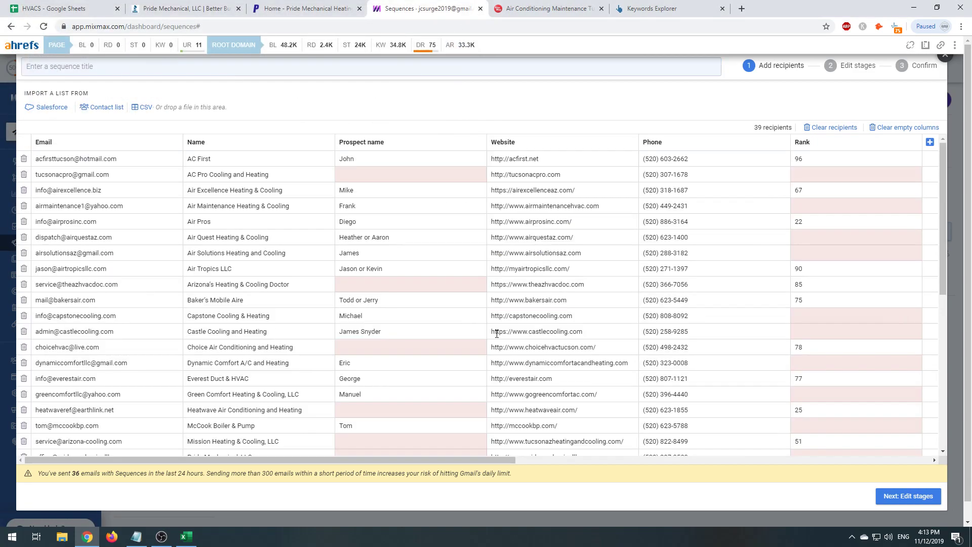
# - Review the imported prospect names, trimming 'or Kevin' from the Air Tropics entry, then continue to stages
pyautogui.scroll(-6, 382, 447)
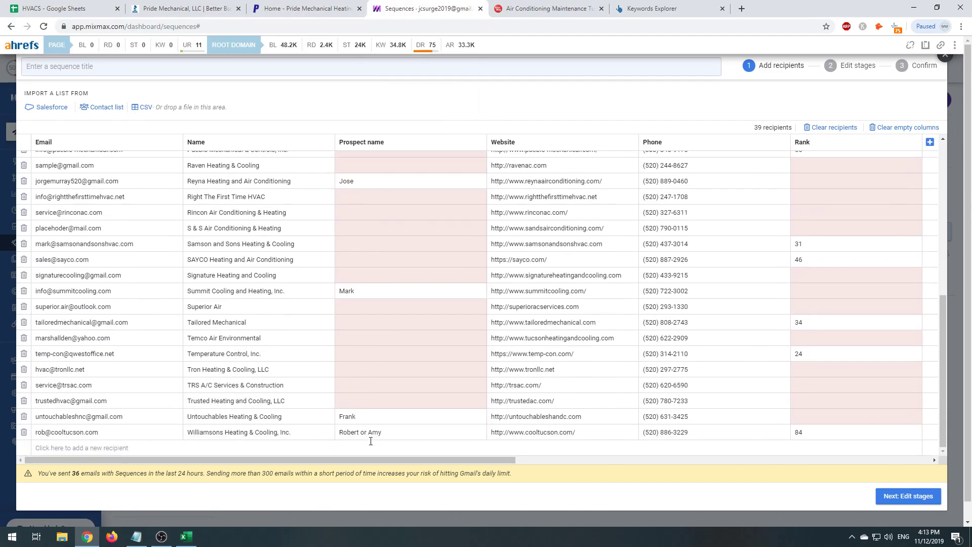
pyautogui.click(348, 353)
pyautogui.click(355, 375)
pyautogui.scroll(6, 362, 392)
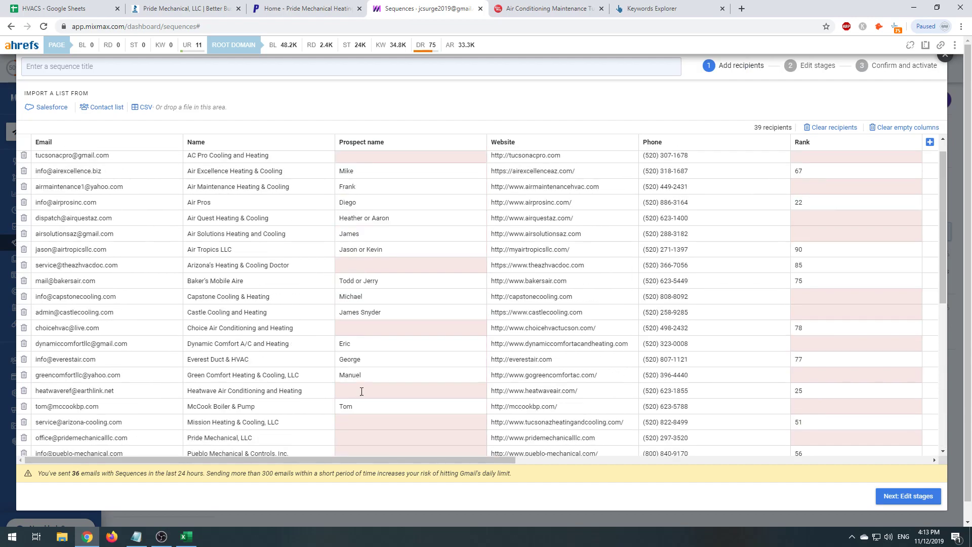
pyautogui.click(362, 390)
pyautogui.click(357, 312)
pyautogui.click(356, 249)
pyautogui.click(357, 265)
pyautogui.click(360, 156)
pyautogui.scroll(1, 340, 341)
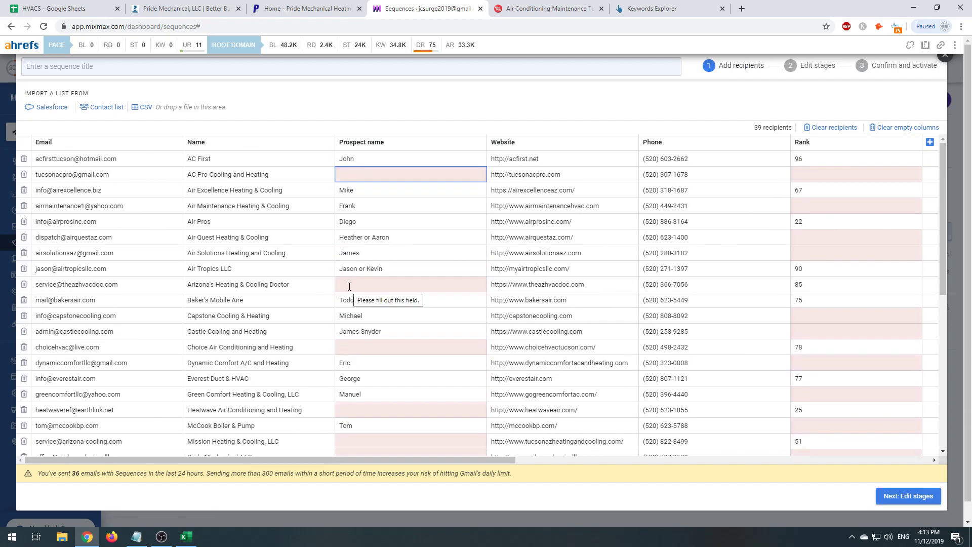
pyautogui.click(407, 270)
pyautogui.moveTo(402, 274); pyautogui.dragTo(357, 276)
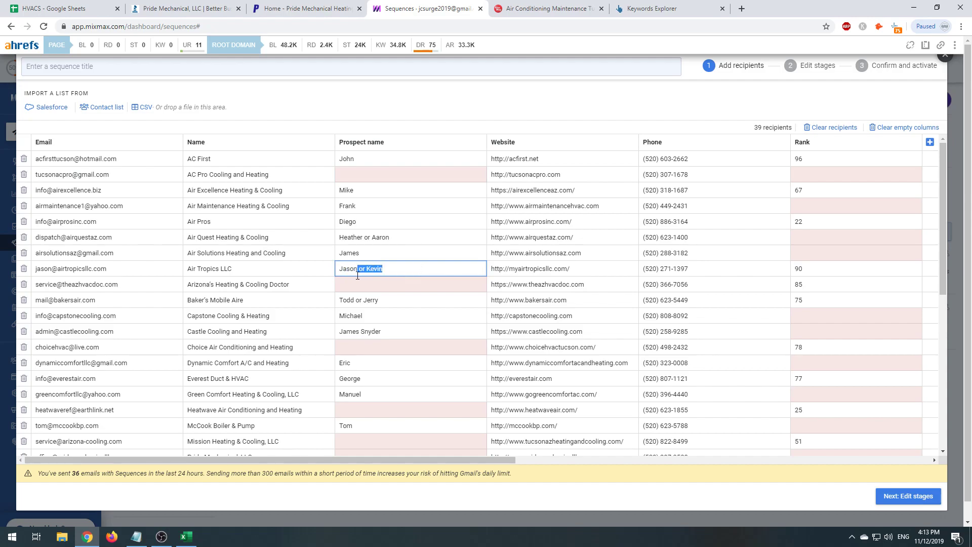
pyautogui.write('=')
pyautogui.scroll(-6, 350, 304)
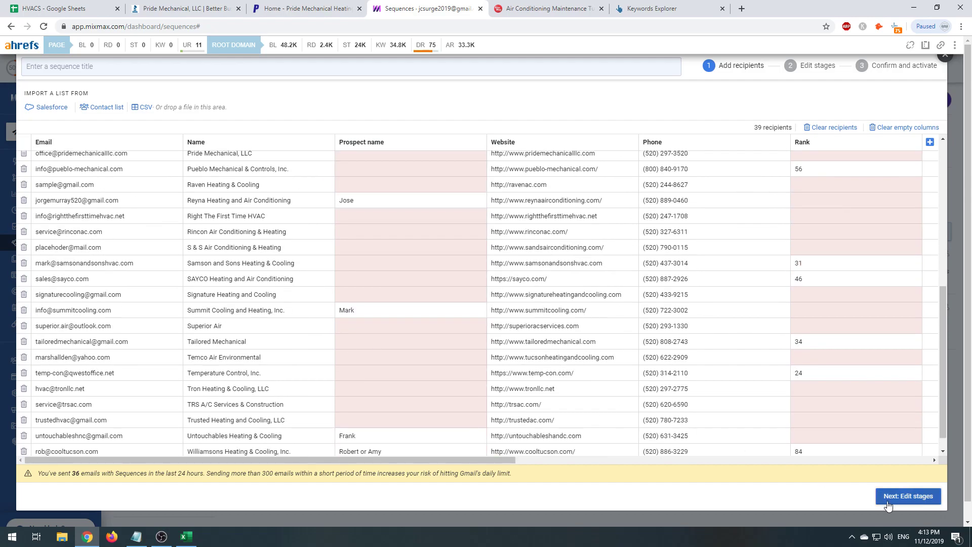
pyautogui.click(908, 496)
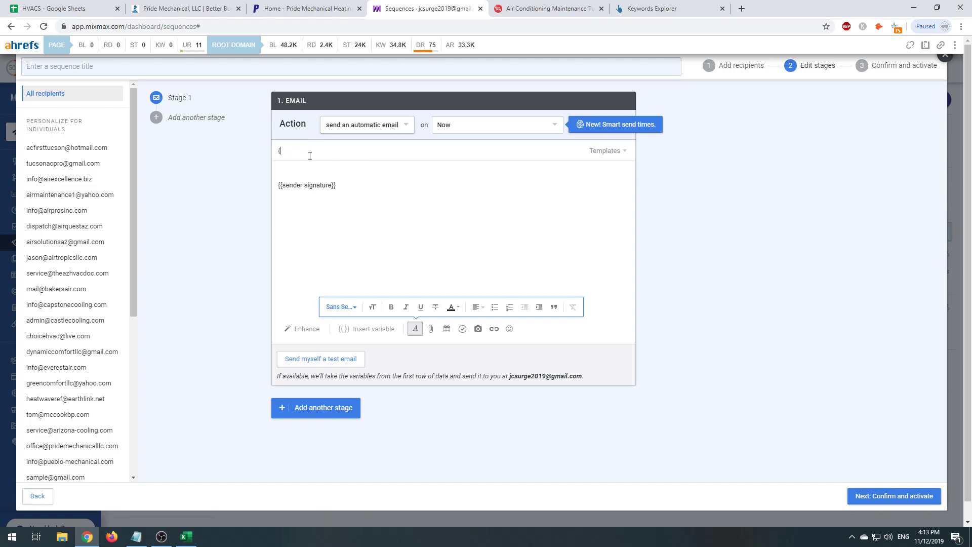
# - Set the subject to 'Question about {{Name | fallback:your website}}'
pyautogui.press('BackSpace')
pyautogui.hotkey('ctrl', 'a')
pyautogui.press('BackSpace')
pyautogui.write('Question about {{com')
pyautogui.press('BackSpace')
pyautogui.press('BackSpace')
pyautogui.press('BackSpace')
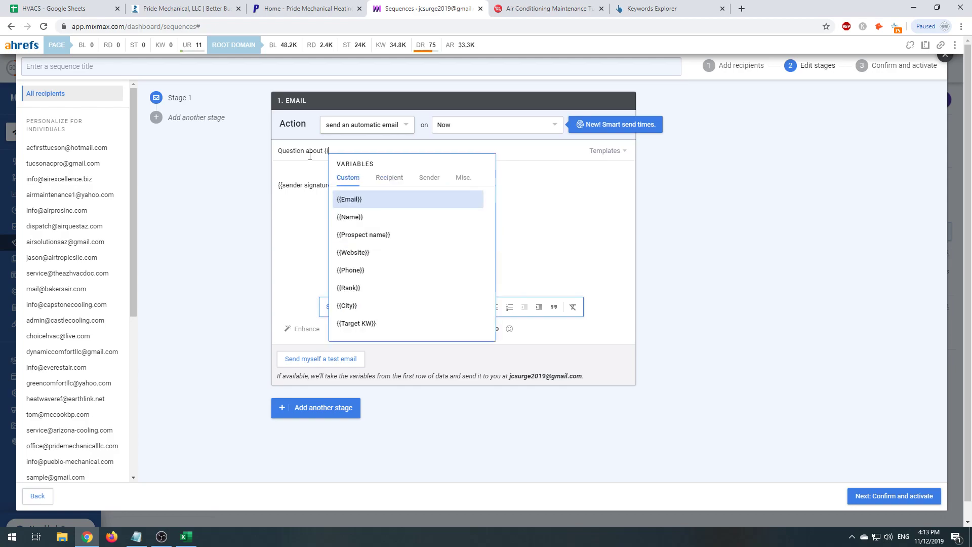
pyautogui.write('nam')
pyautogui.press('Return')
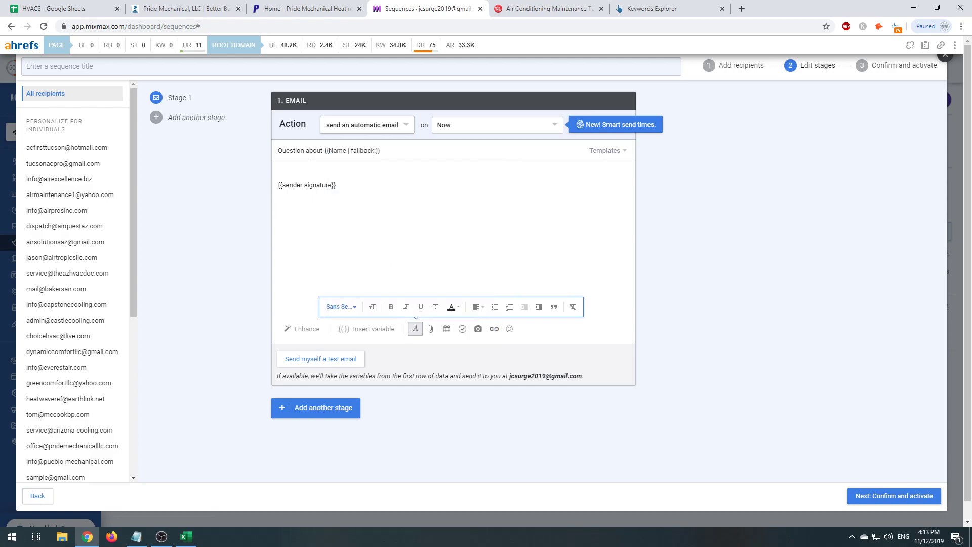
pyautogui.doubleClick(357, 145)
pyautogui.press('Right')
pyautogui.write('your website')
# - Start the body with 'Hi {{Prospect name | fallback: there!}}' after checking the sheet's prospect names
pyautogui.click(404, 185)
pyautogui.write('Hi {{')
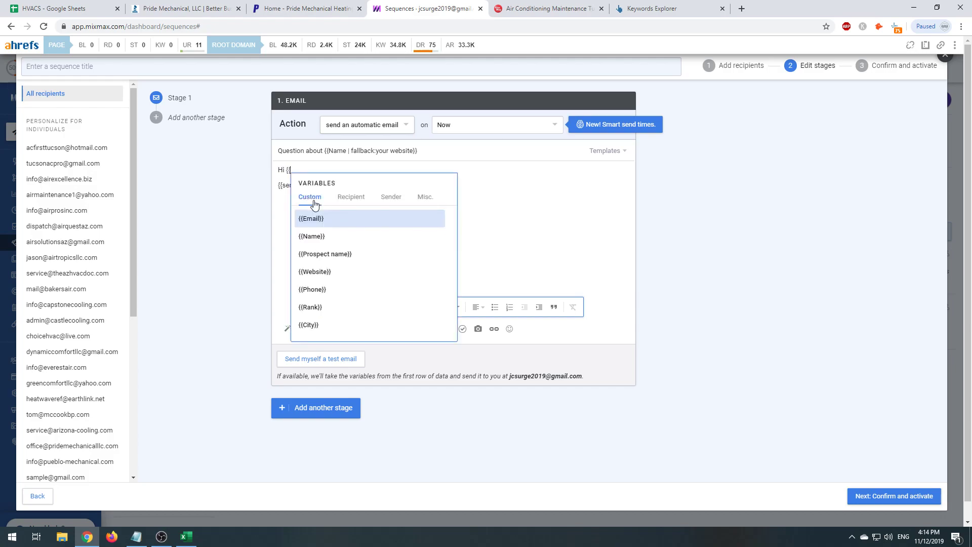
pyautogui.write('pro')
pyautogui.press('Return')
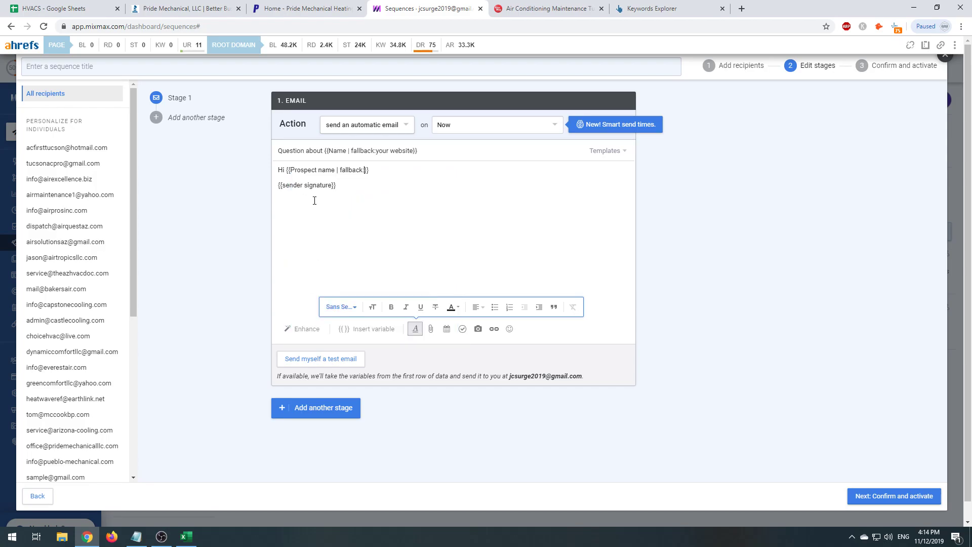
pyautogui.click(91, 8)
pyautogui.click(202, 133)
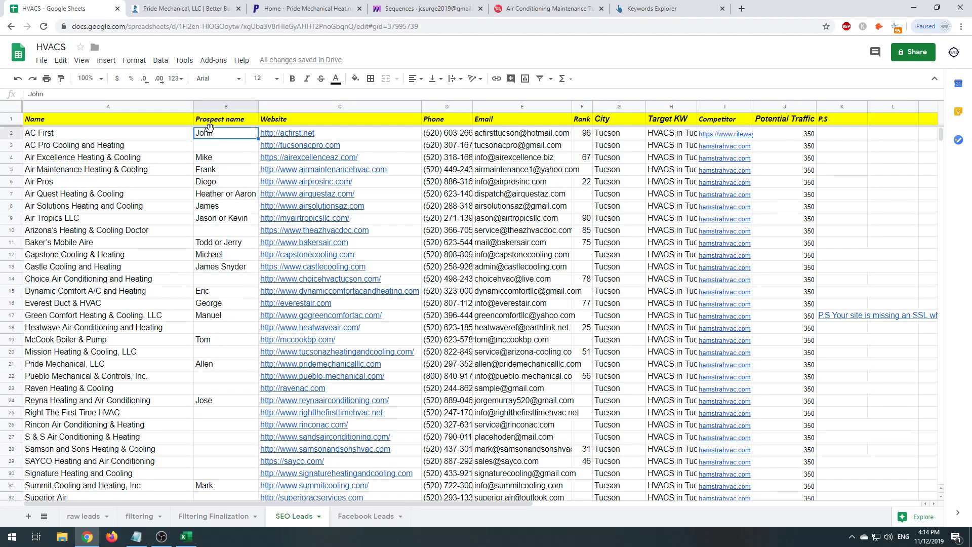
pyautogui.click(401, 8)
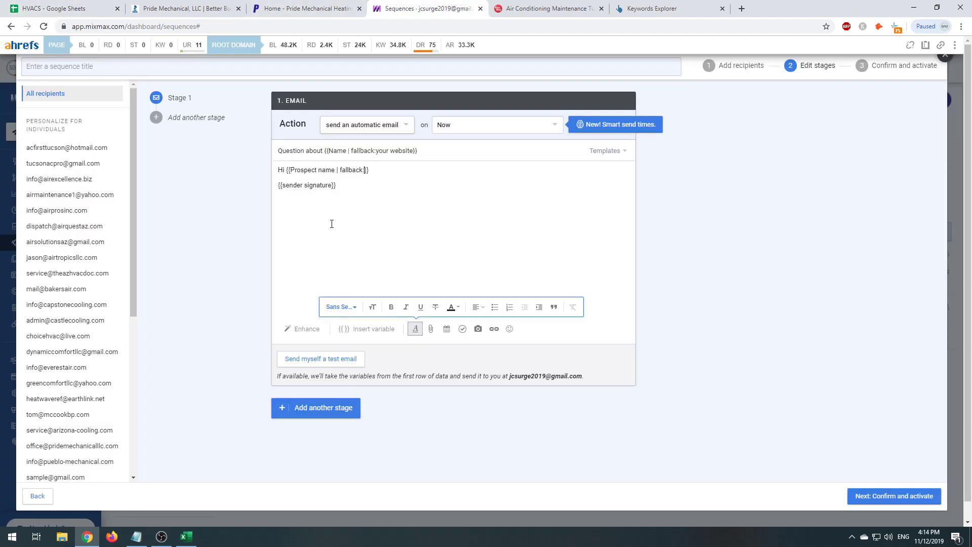
pyautogui.write('thee')
pyautogui.press('BackSpace')
pyautogui.write('re!')
pyautogui.press('Return')
# - Write the intro: sender's self-introduction and a nod to the many SEO cold emails they receive
pyautogui.write('M')
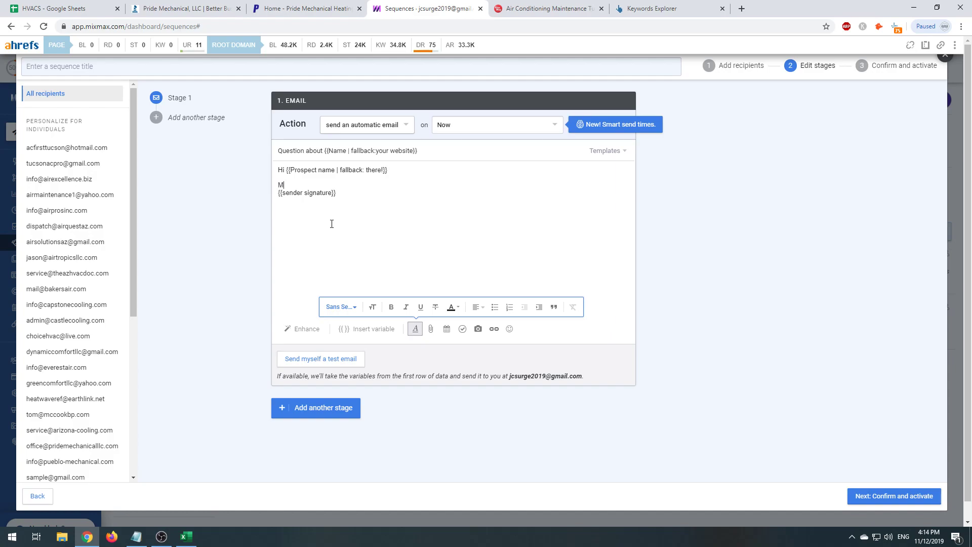
pyautogui.write('y name is Joshua CO')
pyautogui.press('BackSpace')
pyautogui.write("onrad. I'm sure you get lots of")
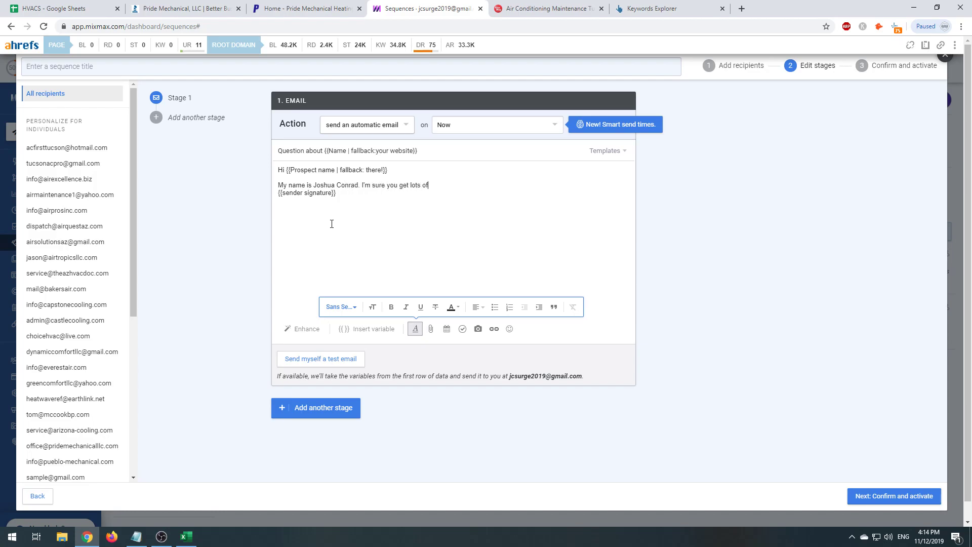
pyautogui.write(' cold emails from SEO companies so in or')
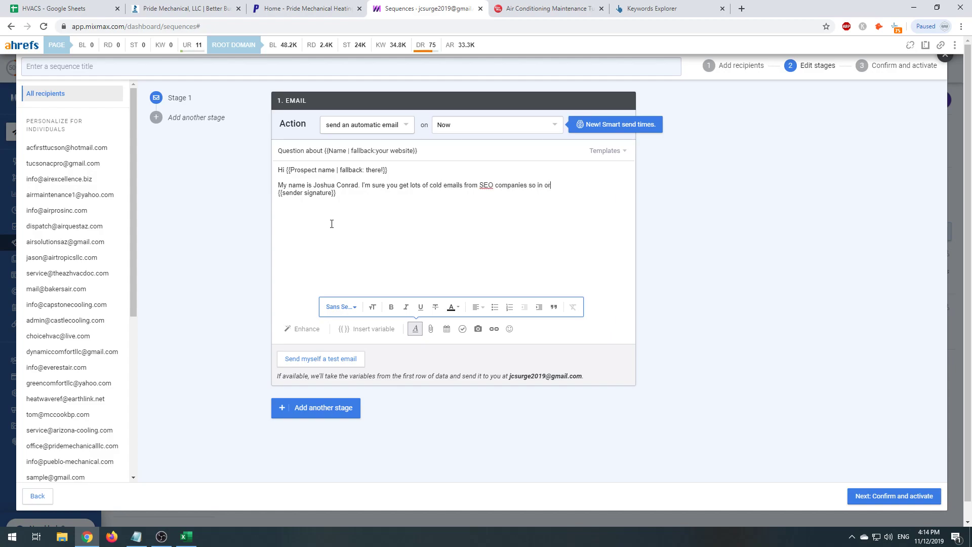
pyautogui.write('der to st and out I am going to keep this em')
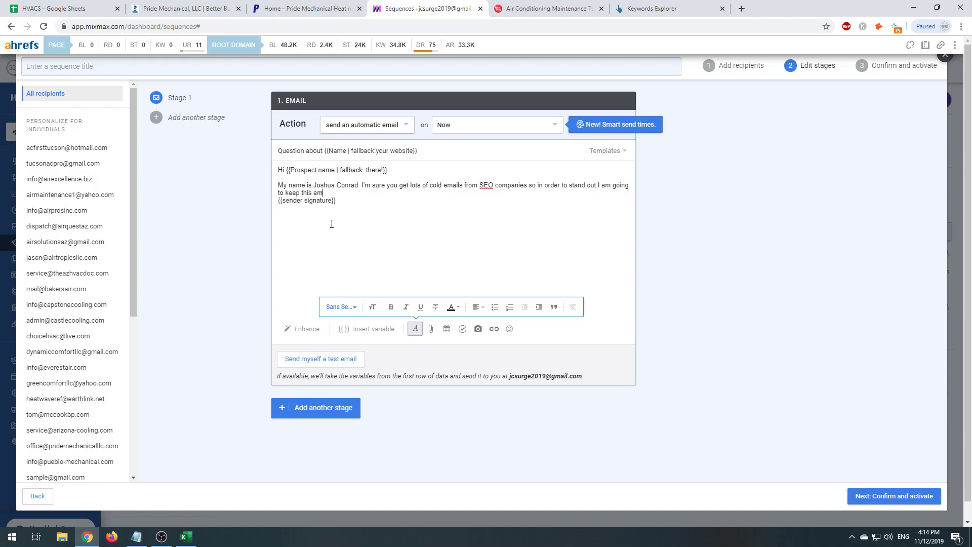
pyautogui.write('ail short.')
pyautogui.press('Return')
pyautogui.press('Return')
pyautogui.moveTo(350, 193); pyautogui.dragTo(250, 196)
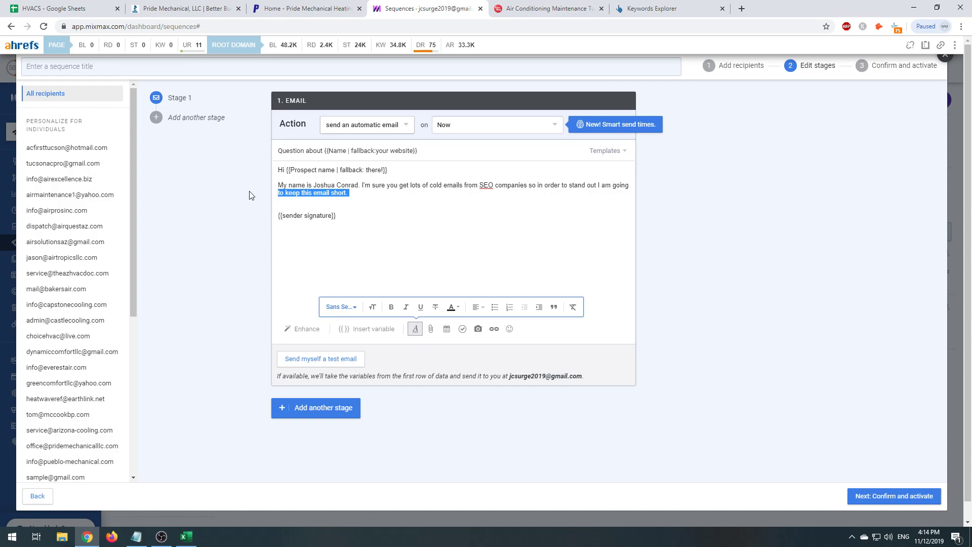
# - End the intro with 'share with you a few things I found about {{Name | fallback: your website}}.'
pyautogui.press('Right')
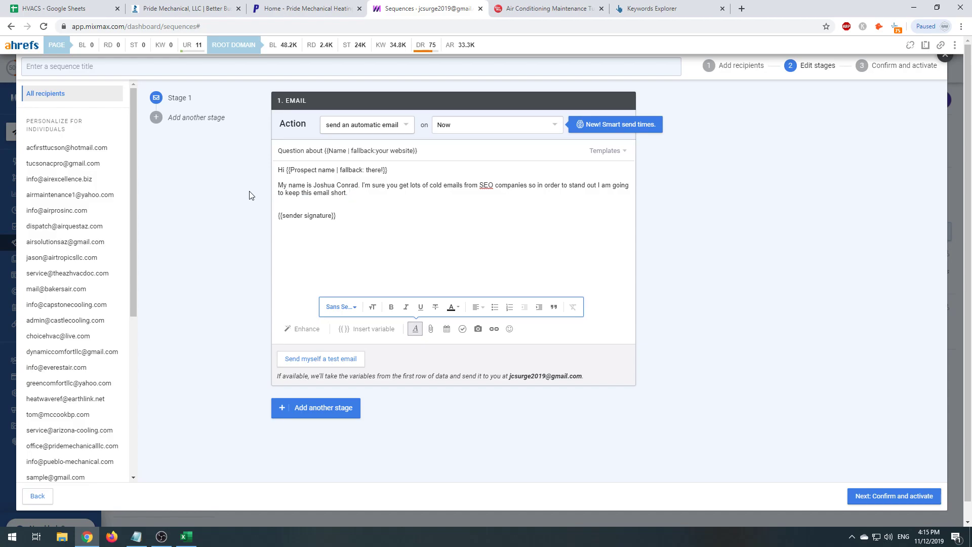
pyautogui.write('t and share with you a few things I found abo')
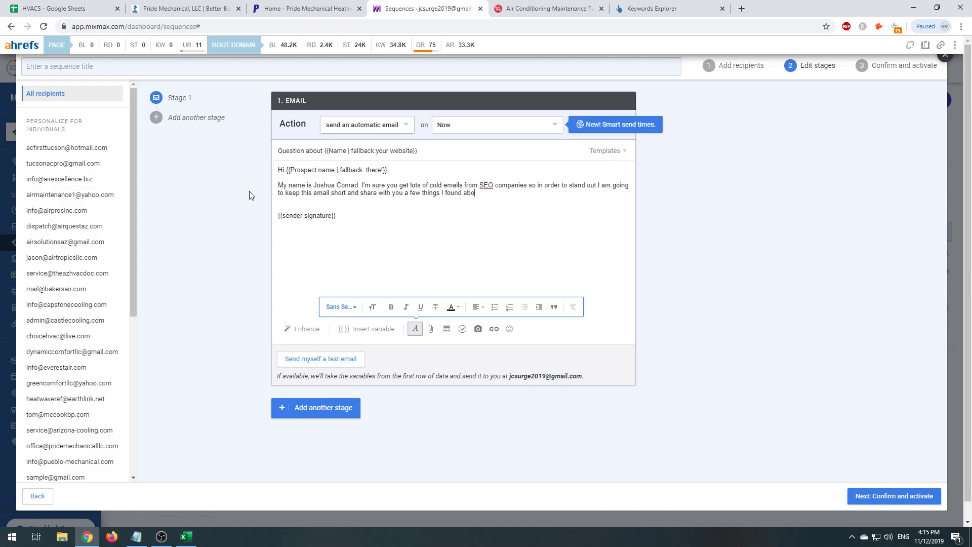
pyautogui.write('ut {{co')
pyautogui.press('BackSpace')
pyautogui.press('BackSpace')
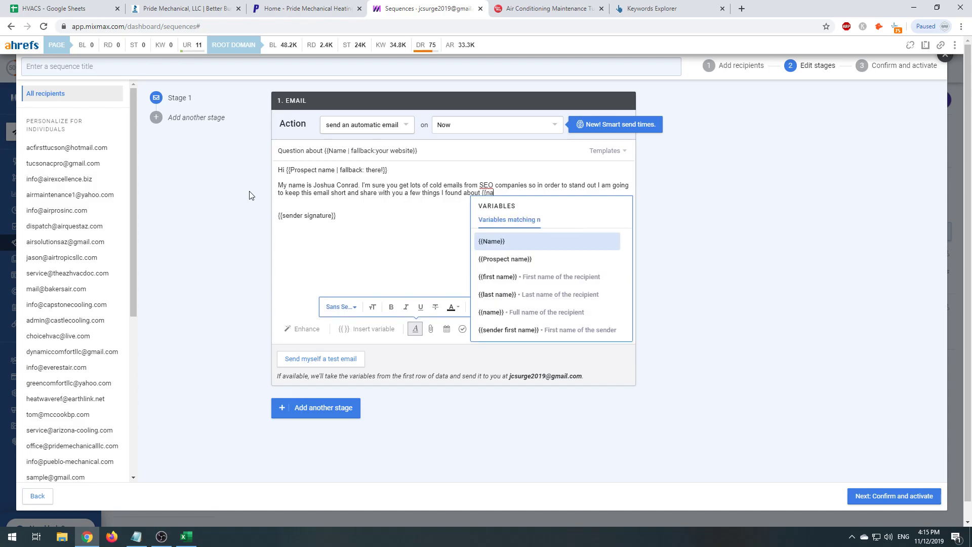
pyautogui.press('Return')
pyautogui.write('your website}}')
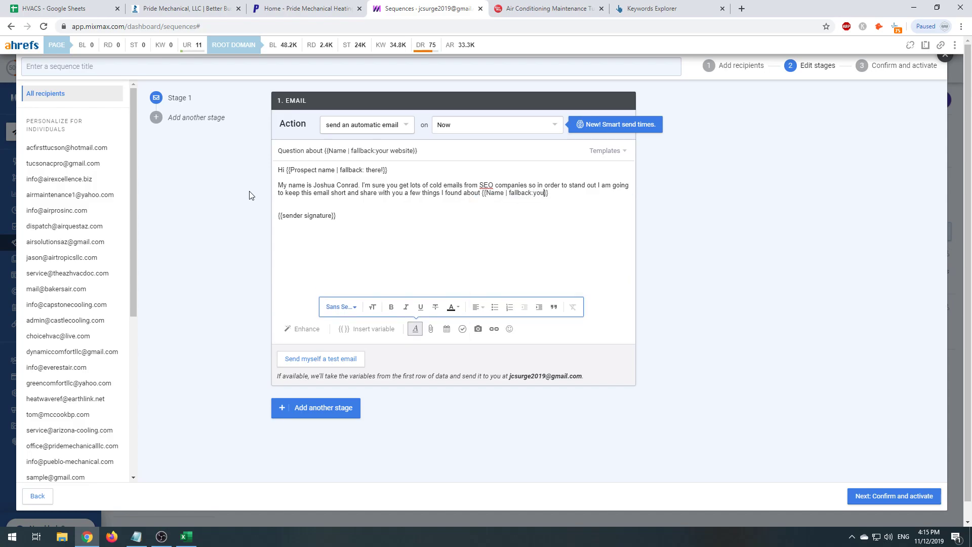
pyautogui.write('.')
# - Begin point '1) I noticed your website {{Website}}', checking the sheet's Website column
pyautogui.press('Return')
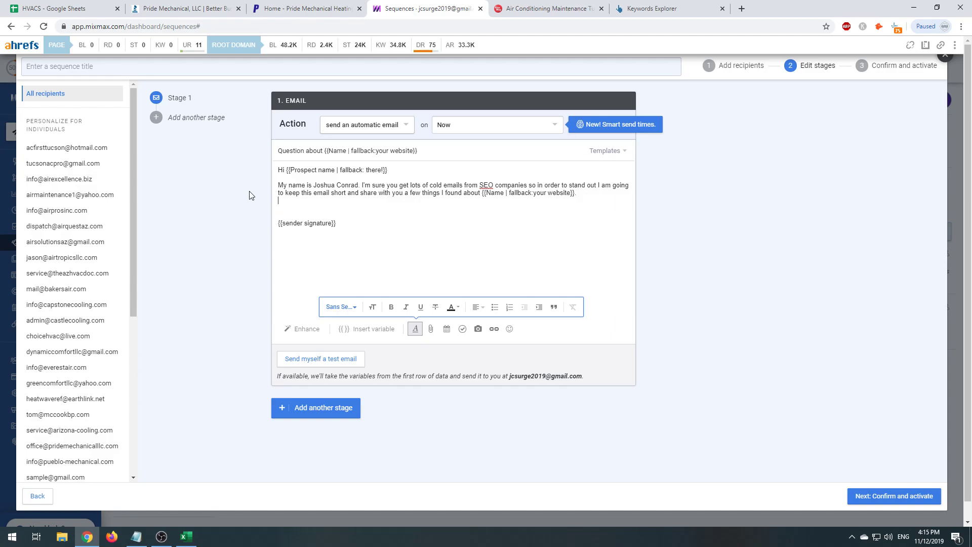
pyautogui.write('1)')
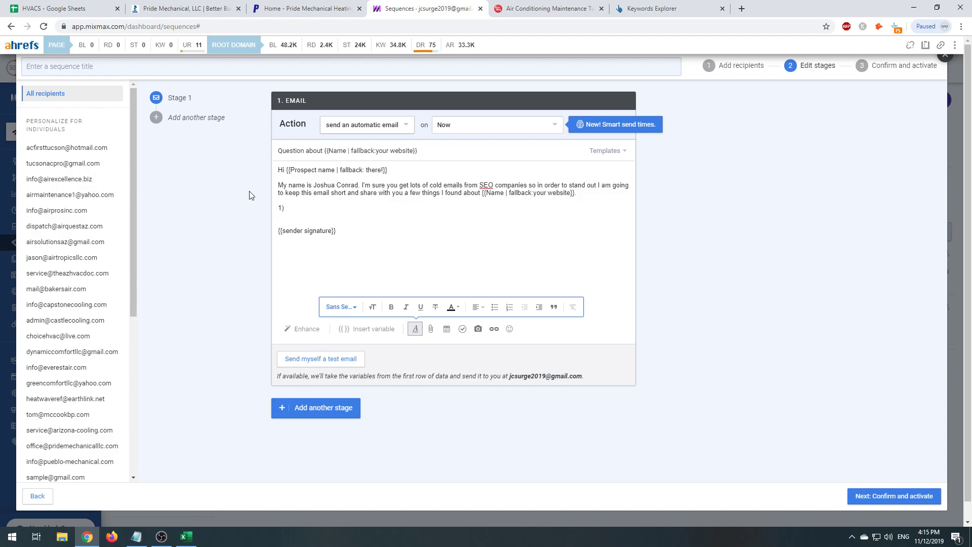
pyautogui.write(' I noticed yourw ebs')
pyautogui.press('BackSpace')
pyautogui.press('BackSpace')
pyautogui.press('BackSpace')
pyautogui.press('BackSpace')
pyautogui.press('BackSpace')
pyautogui.write('webbsit')
pyautogui.press('BackSpace')
pyautogui.press('BackSpace')
pyautogui.press('BackSpace')
pyautogui.press('BackSpace')
pyautogui.write('site {{')
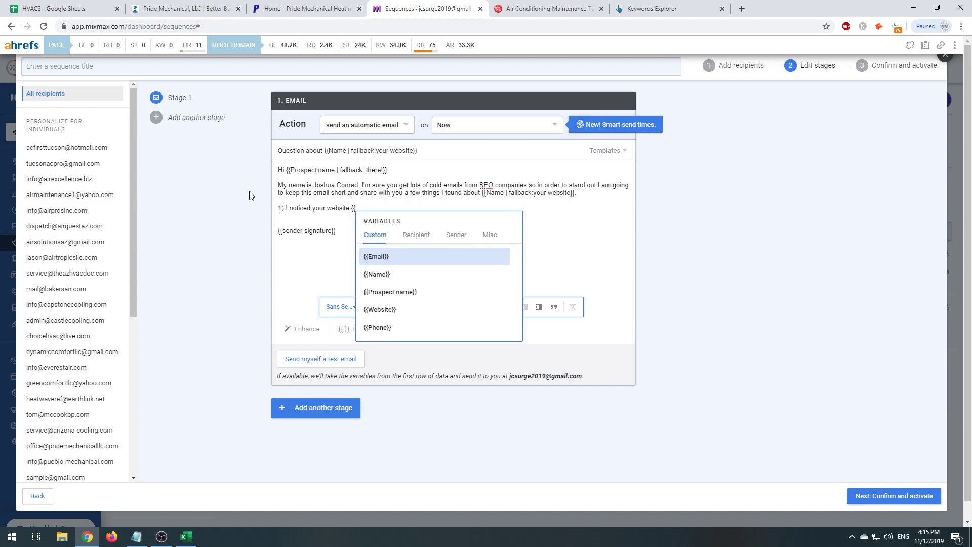
pyautogui.write('web')
pyautogui.press('Return')
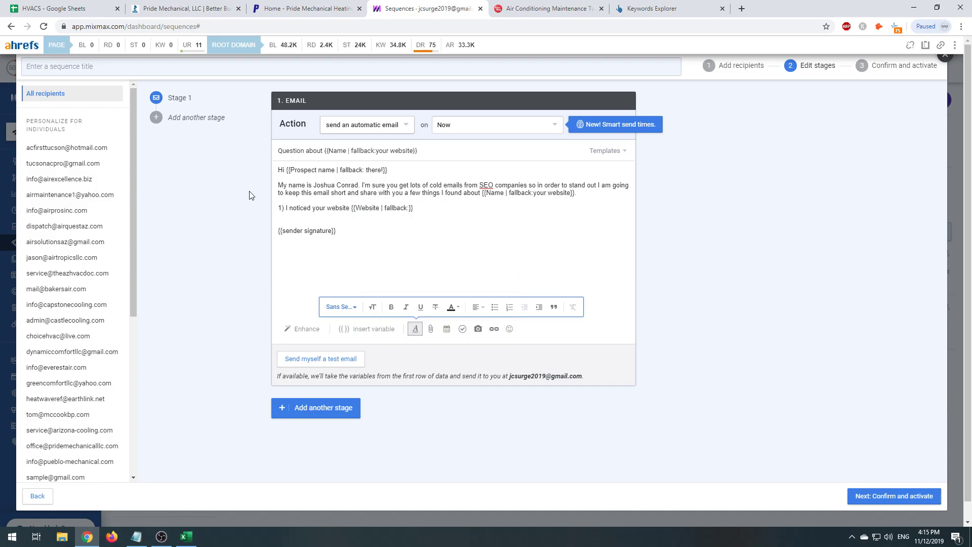
pyautogui.click(71, 9)
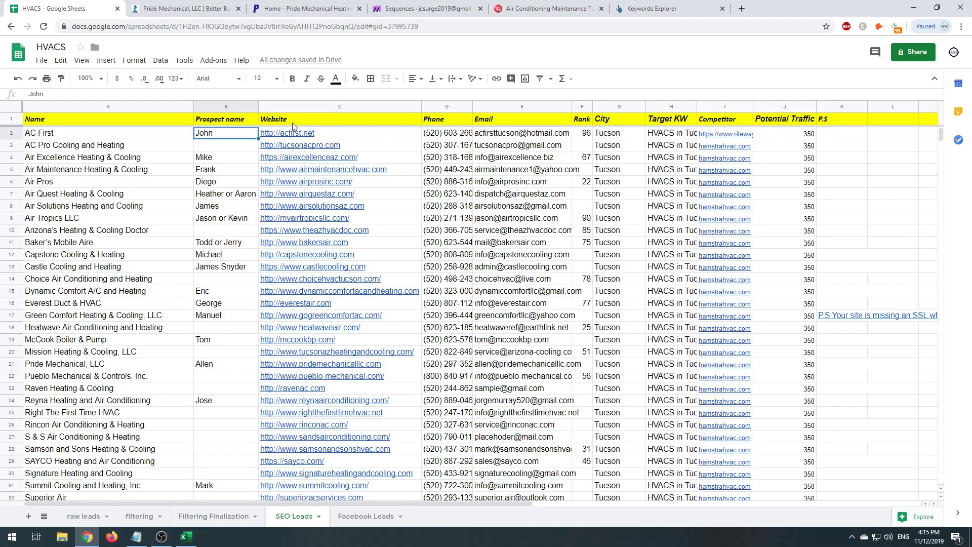
pyautogui.click(302, 107)
pyautogui.click(428, 9)
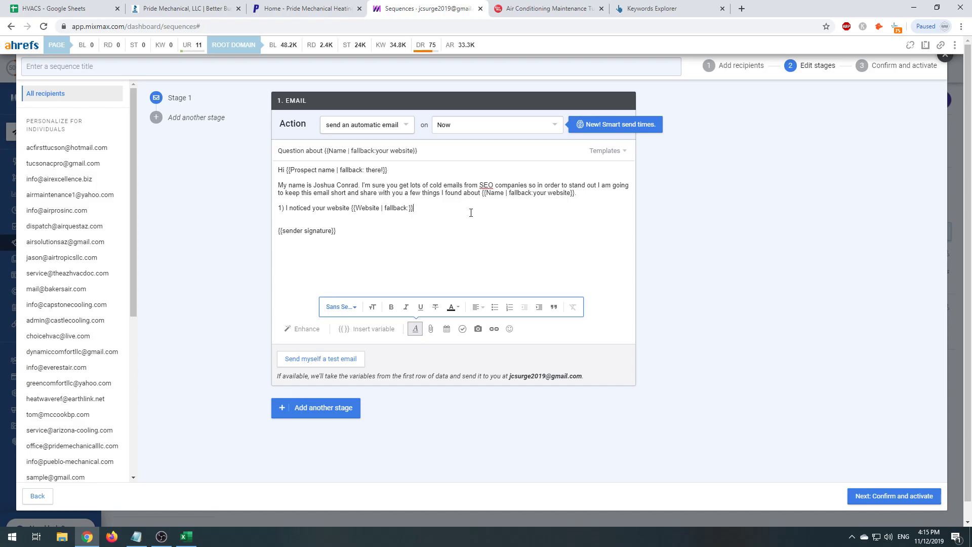
pyautogui.click(182, 9)
pyautogui.click(70, 9)
pyautogui.click(428, 8)
# - Continue point 1 with 'is {{Rank}}', comparing the sheet's Rank and Potential Traffic columns
pyautogui.write('was')
pyautogui.press('BackSpace')
pyautogui.press('BackSpace')
pyautogui.write('is {{rank')
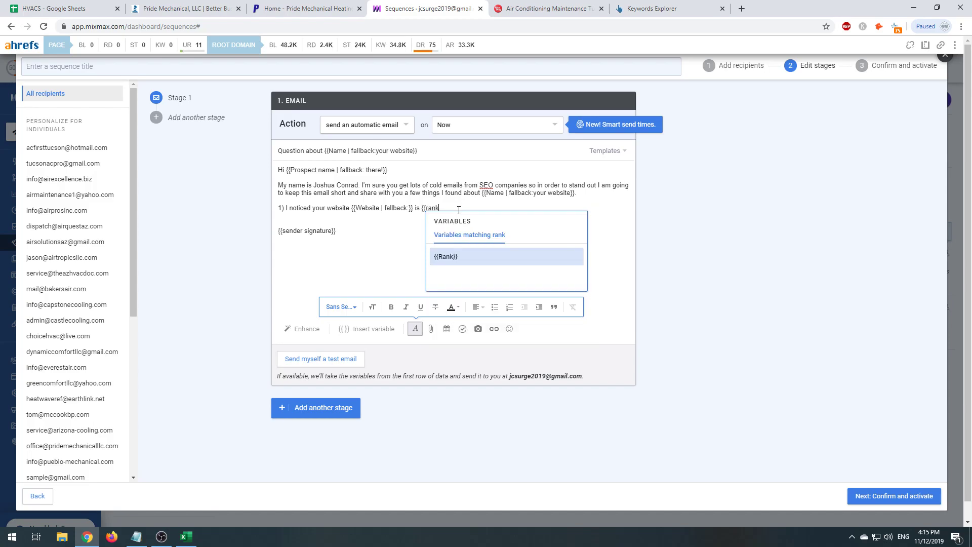
pyautogui.press('Return')
pyautogui.click(314, 9)
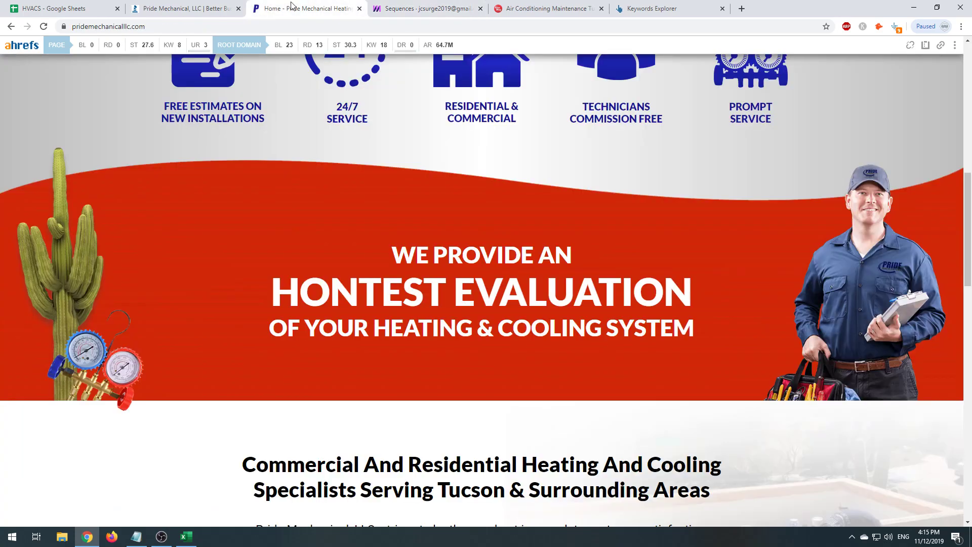
pyautogui.click(192, 8)
pyautogui.click(56, 6)
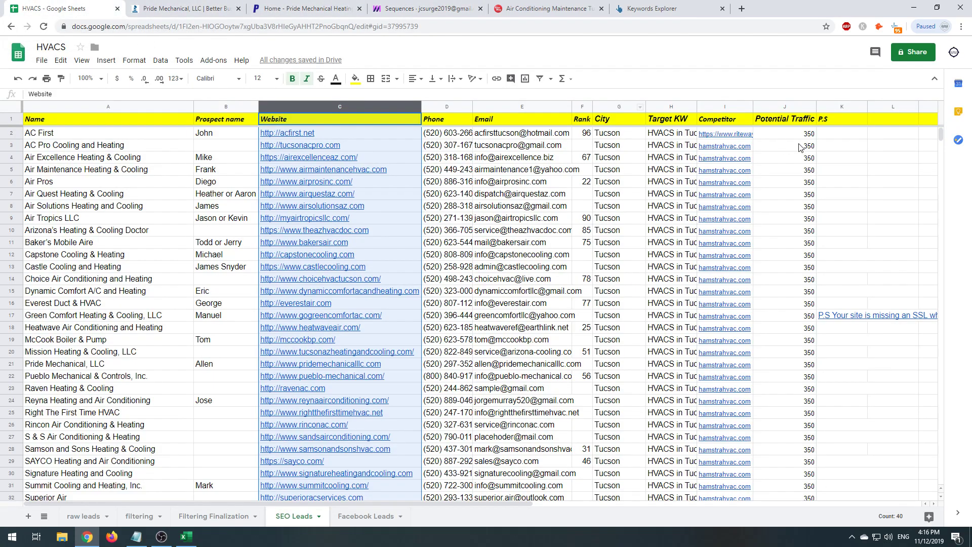
pyautogui.click(583, 124)
pyautogui.click(312, 8)
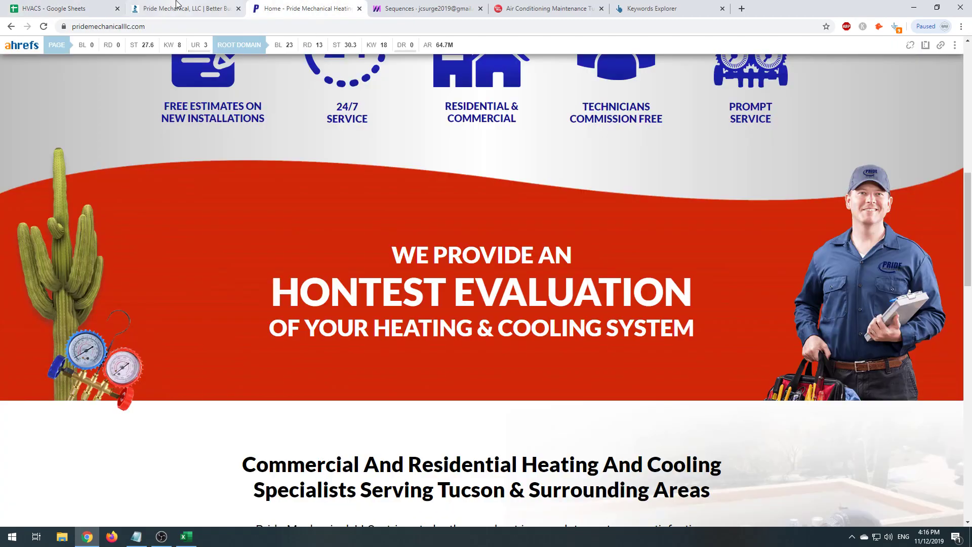
pyautogui.click(182, 8)
pyautogui.click(56, 8)
pyautogui.click(782, 119)
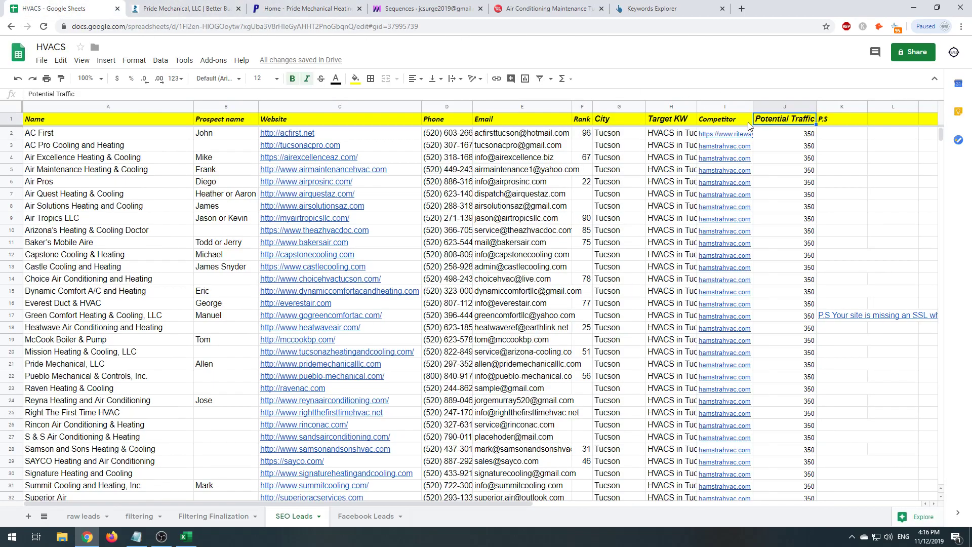
# - Give the Rank variable the fallback 'not indexed' followed by 'on Google'
pyautogui.click(659, 9)
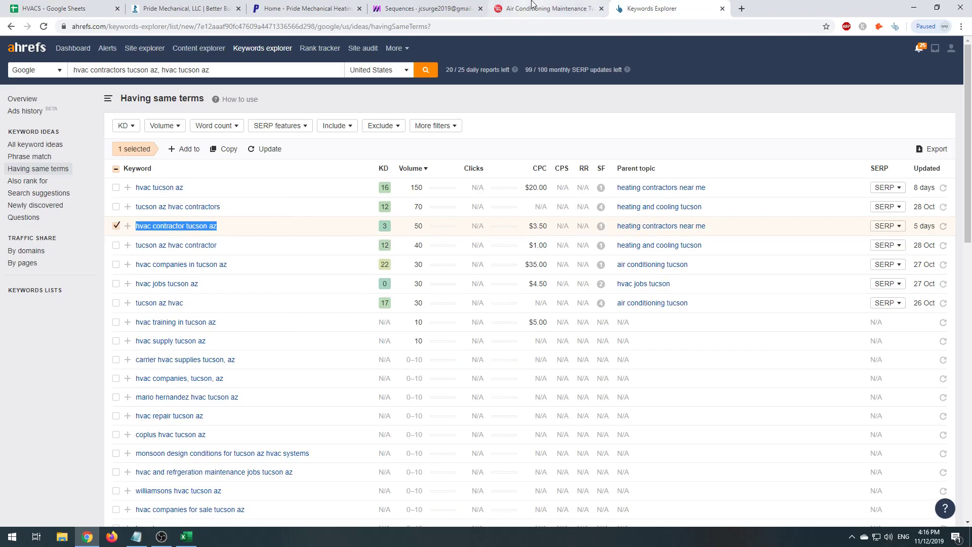
pyautogui.click(534, 8)
pyautogui.click(423, 8)
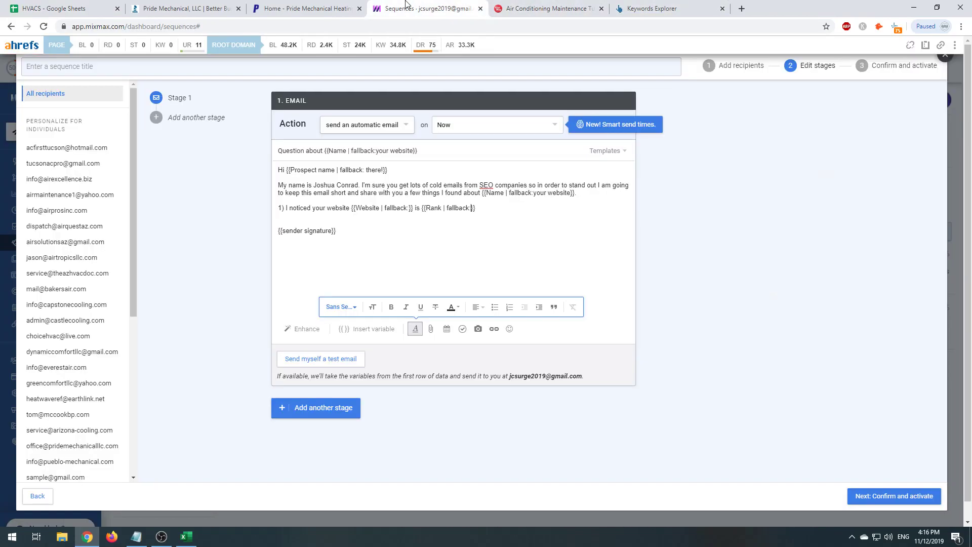
pyautogui.click(326, 8)
pyautogui.click(81, 4)
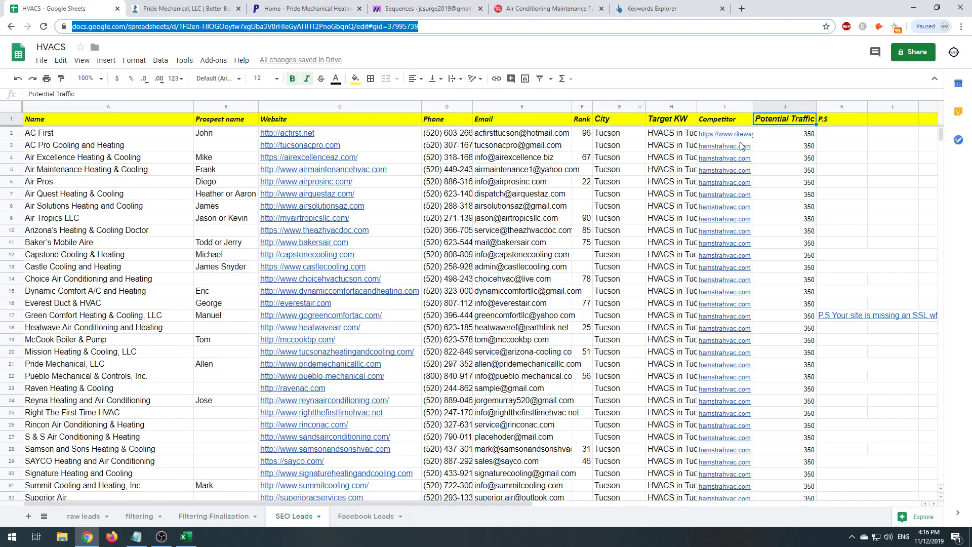
pyautogui.click(780, 136)
pyautogui.click(182, 8)
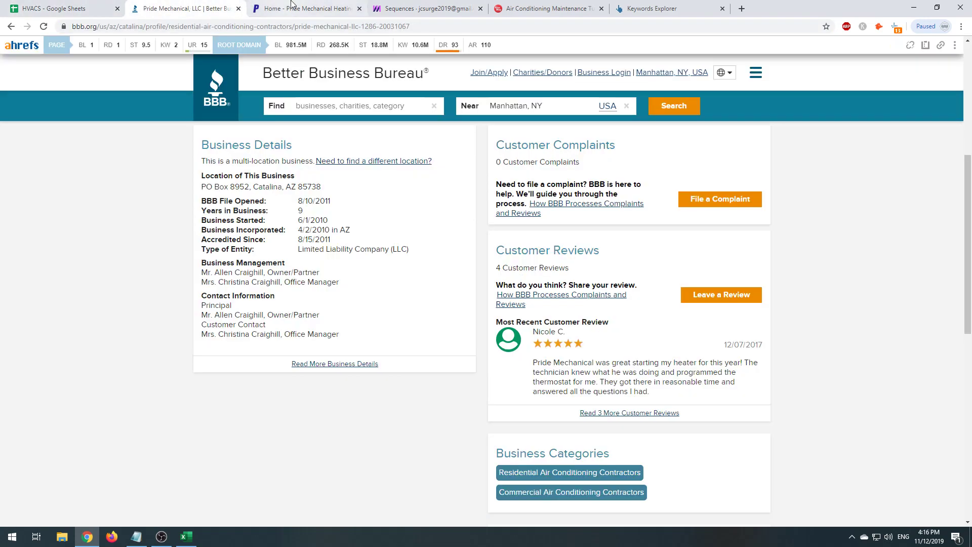
pyautogui.click(304, 8)
pyautogui.click(391, 4)
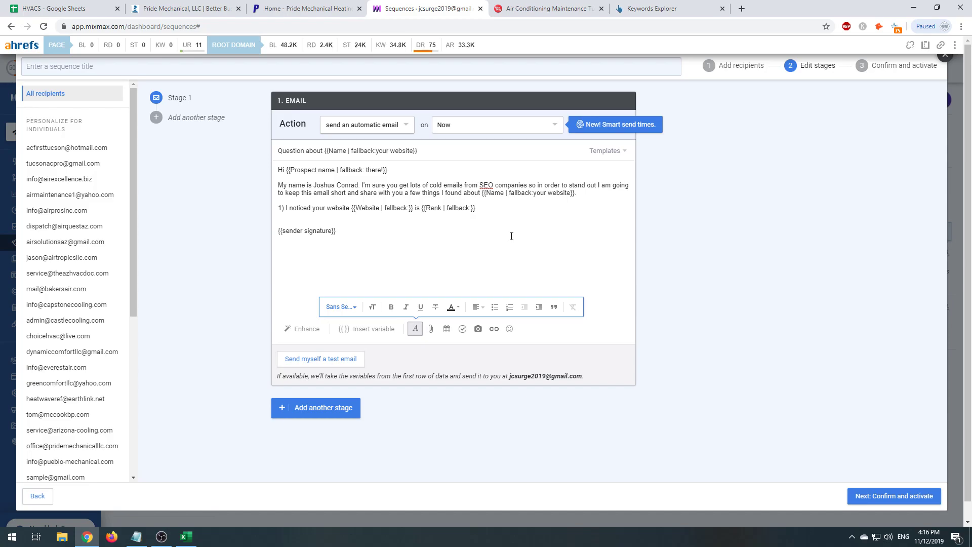
pyautogui.click(41, 9)
pyautogui.click(284, 7)
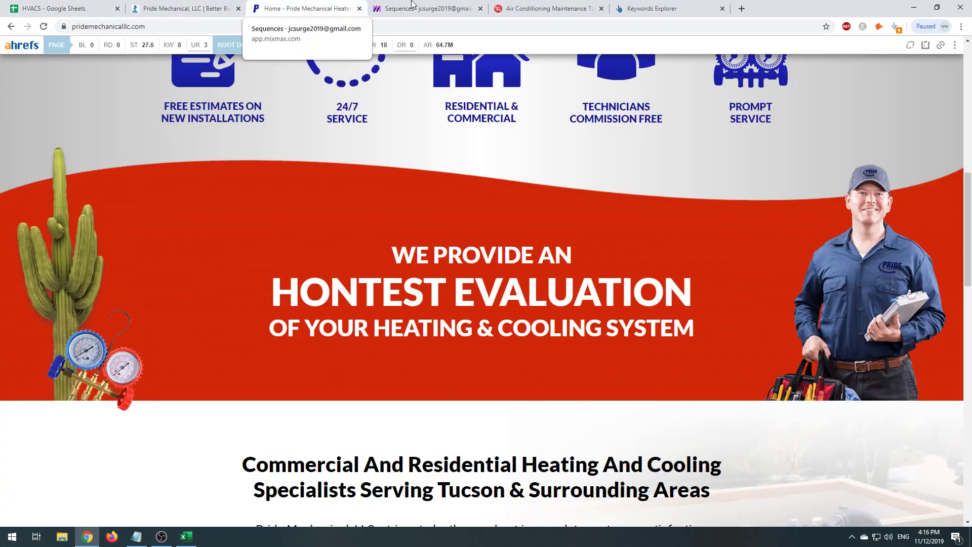
pyautogui.click(411, 3)
pyautogui.write('not inde')
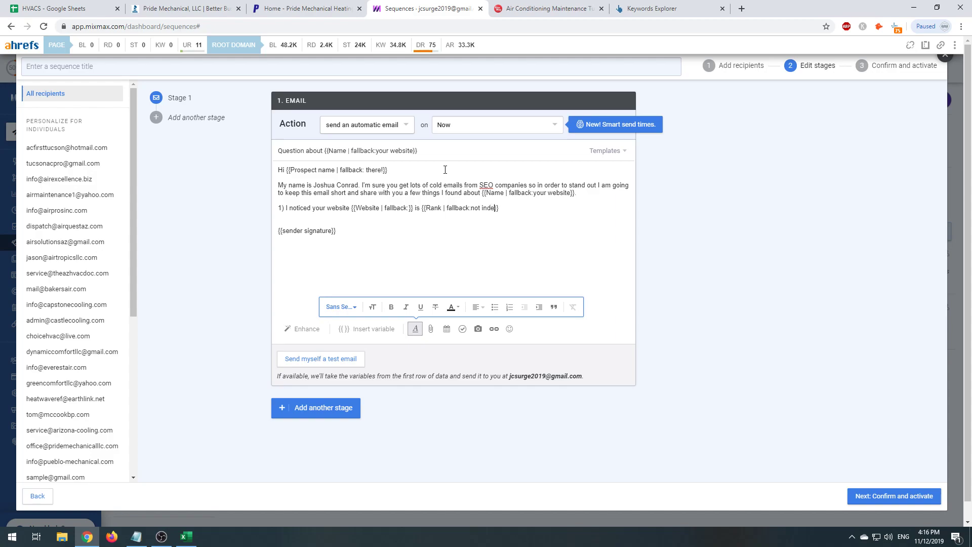
pyautogui.write('xed}} on Google')
# - Extend point 1 with 'for the phrase "{{' to cite the target keyword
pyautogui.moveTo(509, 208); pyautogui.dragTo(424, 209)
pyautogui.click(549, 210)
pyautogui.press('Return')
pyautogui.write('2)')
pyautogui.press('BackSpace')
pyautogui.press('BackSpace')
pyautogui.press('BackSpace')
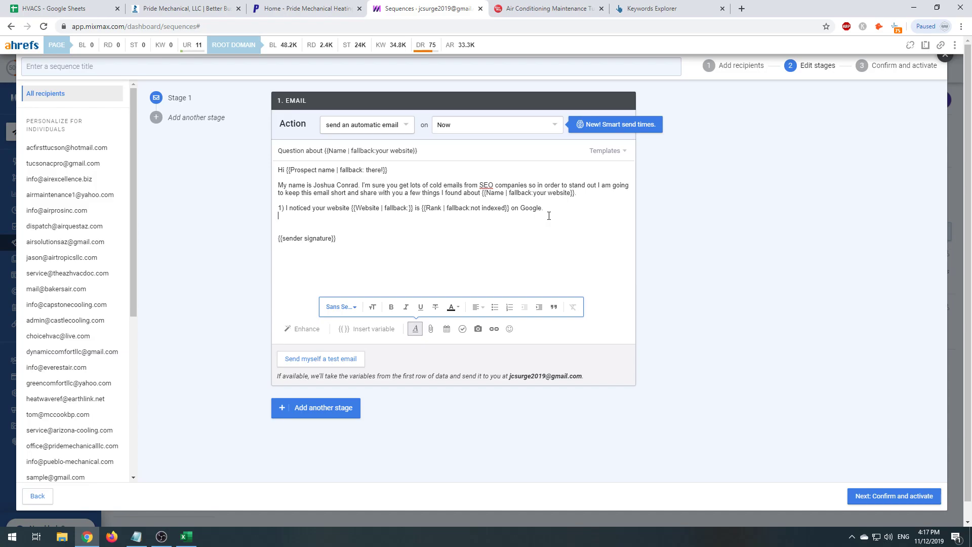
pyautogui.write('for the k')
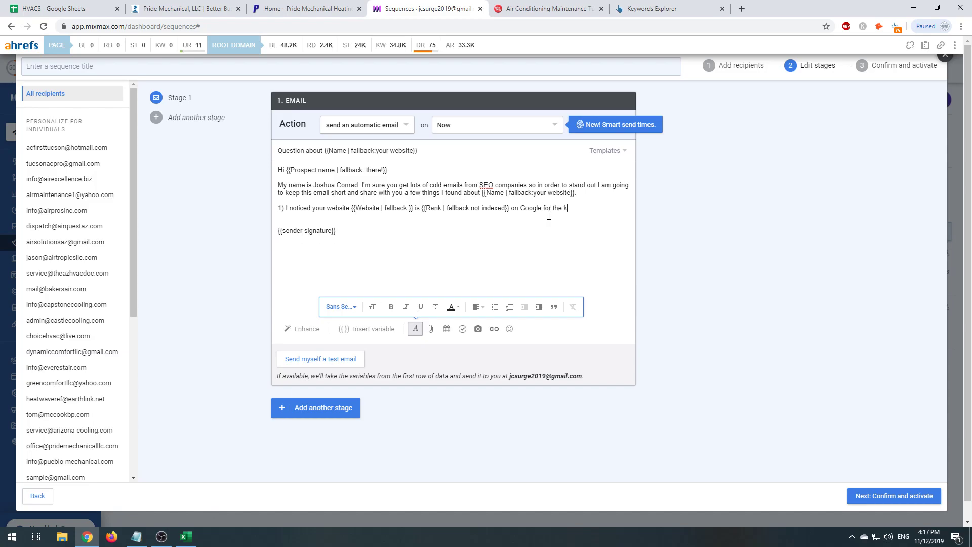
pyautogui.write('eyphrase')
pyautogui.press('BackSpace')
pyautogui.press('BackSpace')
pyautogui.press('BackSpace')
pyautogui.press('BackSpace')
pyautogui.press('BackSpace')
pyautogui.press('BackSpace')
pyautogui.press('BackSpace')
pyautogui.press('BackSpace')
pyautogui.press('BackSpace')
pyautogui.press('BackSpace')
pyautogui.write('phrase "{{')
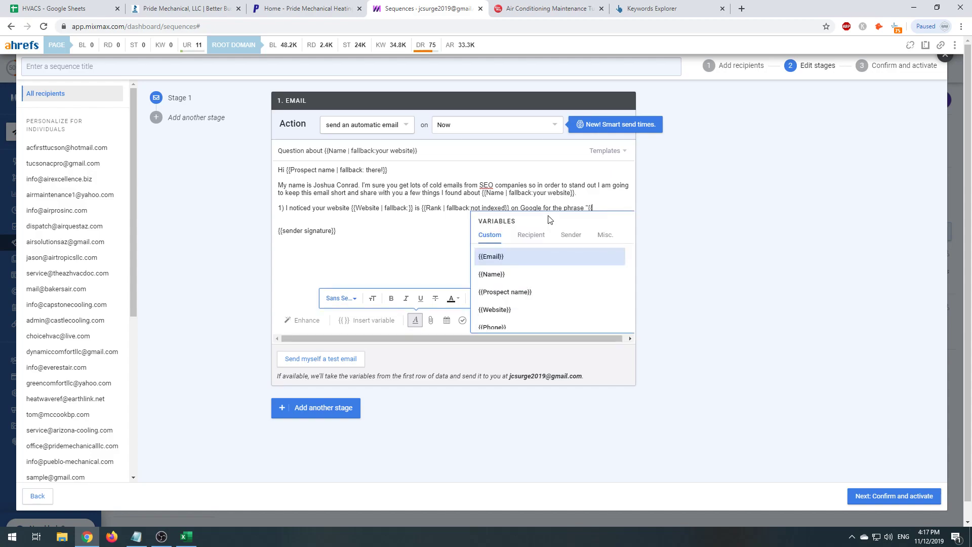
# - End point 1 with the Target KW variable, using fallback 'hvacs in Tucson AZ'
pyautogui.write('kw')
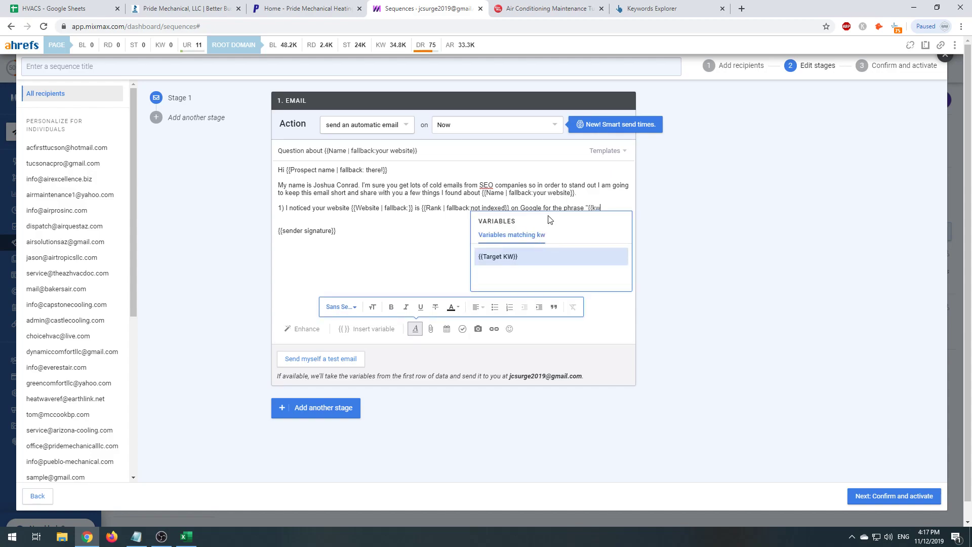
pyautogui.press('Return')
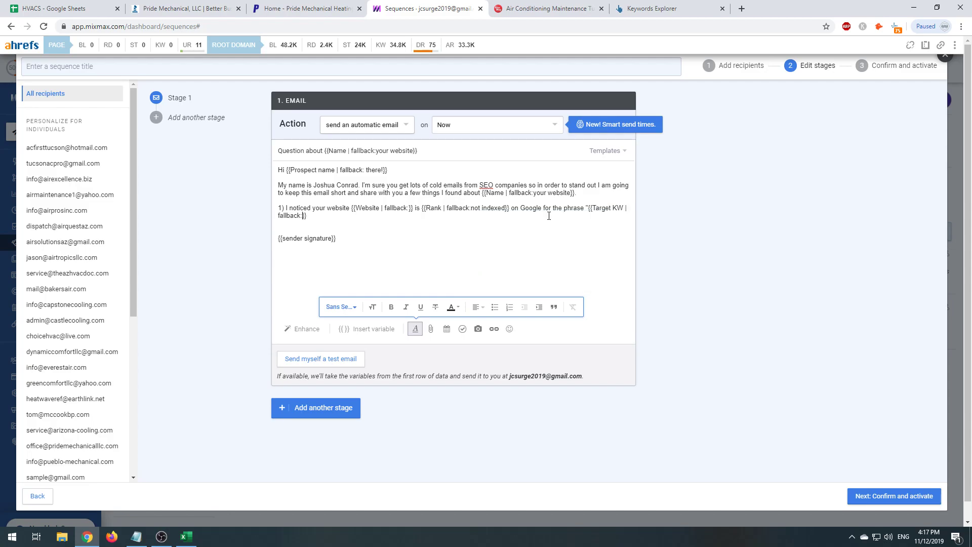
pyautogui.write('hvac')
pyautogui.press('BackSpace')
pyautogui.write('s in Tucson AZ}}"')
# - Write point 2: 'This phrase is searched {{Potential Traffic}} per month', fallback 'A LOT OF TIMES'
pyautogui.press('Return')
pyautogui.write('2) Thi')
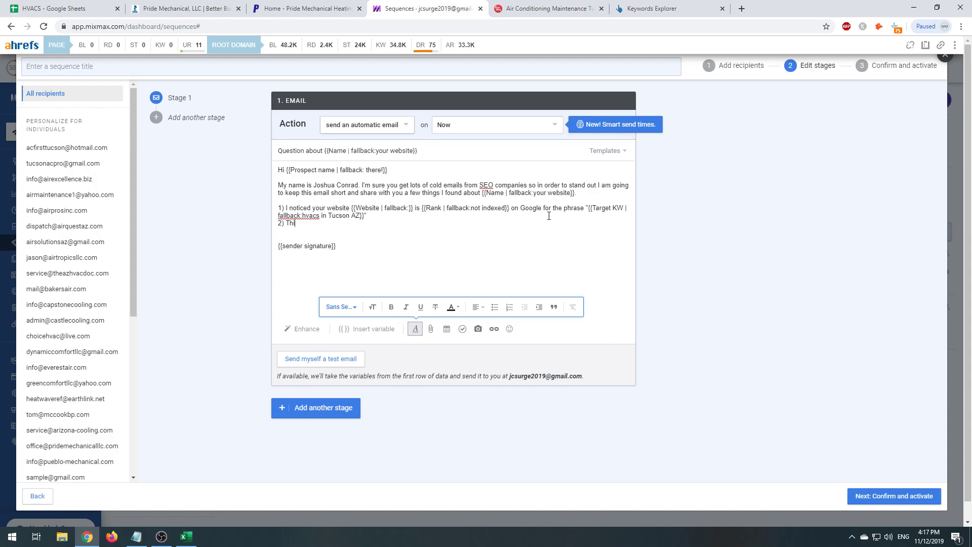
pyautogui.write('s keyword')
pyautogui.hotkey('ctrl', 'BackSpace')
pyautogui.write('phrase is searched ')
pyautogui.write('{{v')
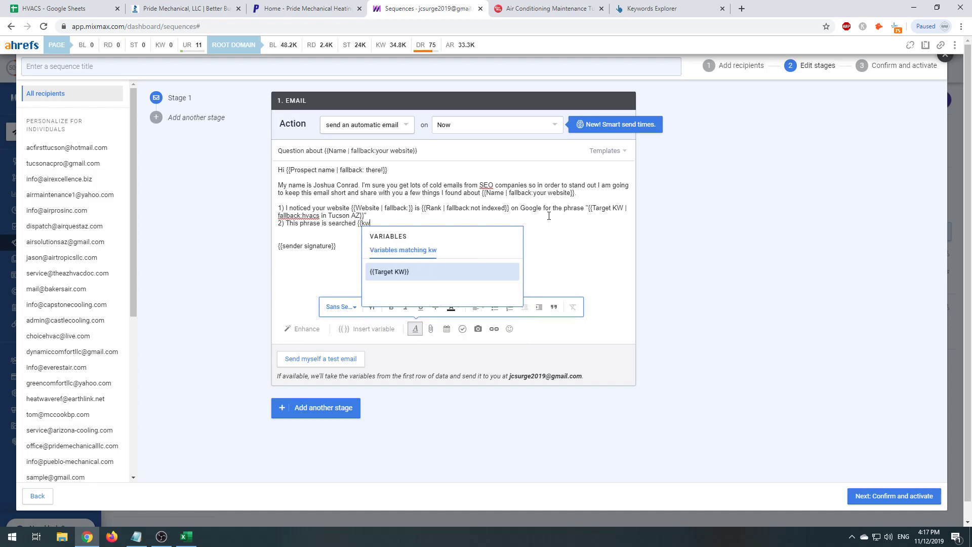
pyautogui.press('BackSpace')
pyautogui.write('pot')
pyautogui.press('Return')
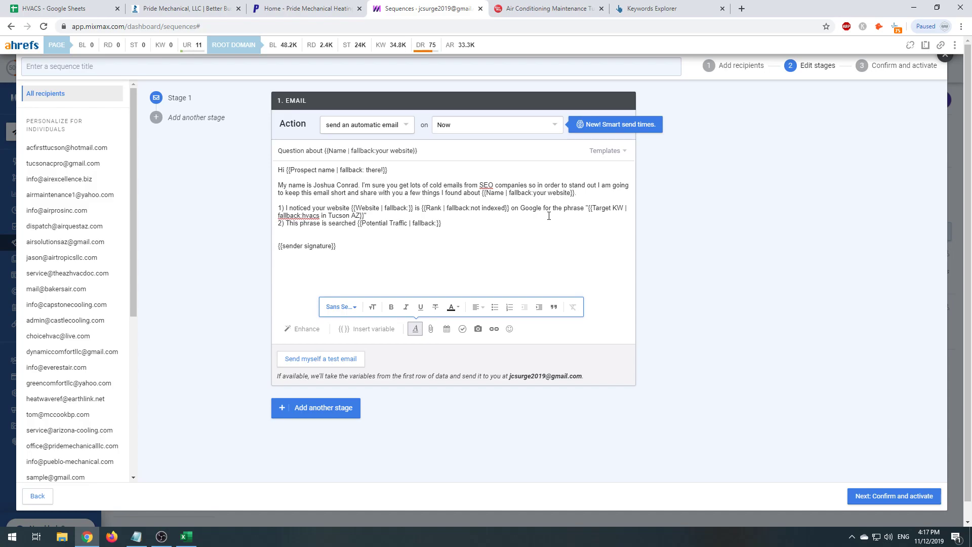
pyautogui.write('A LOT OF TIMES}} per month.')
pyautogui.press('Return')
pyautogui.write('2')
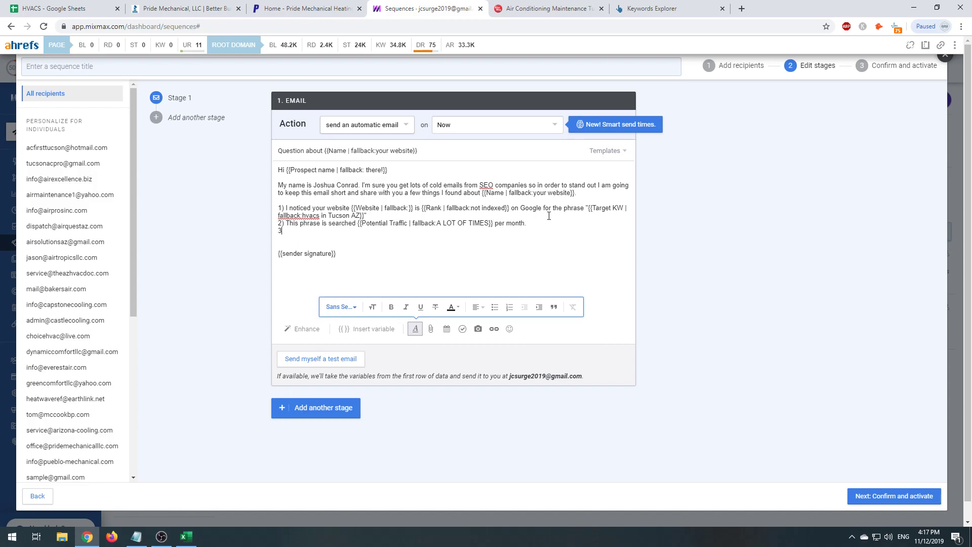
pyautogui.write(')')
# - Write point 3: the Competitor variable (fallback 'your competitor') is ranked #1 for this key phrase
pyautogui.write('I also noticed that {{com')
pyautogui.press('Return')
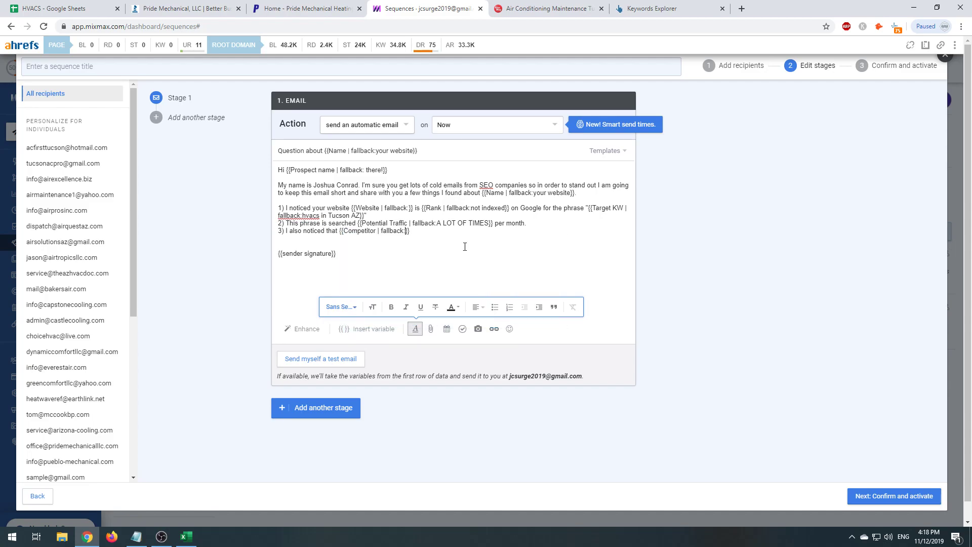
pyautogui.write('your competitors are')
pyautogui.press('BackSpace')
pyautogui.press('BackSpace')
pyautogui.press('BackSpace')
pyautogui.press('BackSpace')
pyautogui.press('BackSpace')
pyautogui.press('BackSpace')
pyautogui.write('is ranked #1 for this key phr')
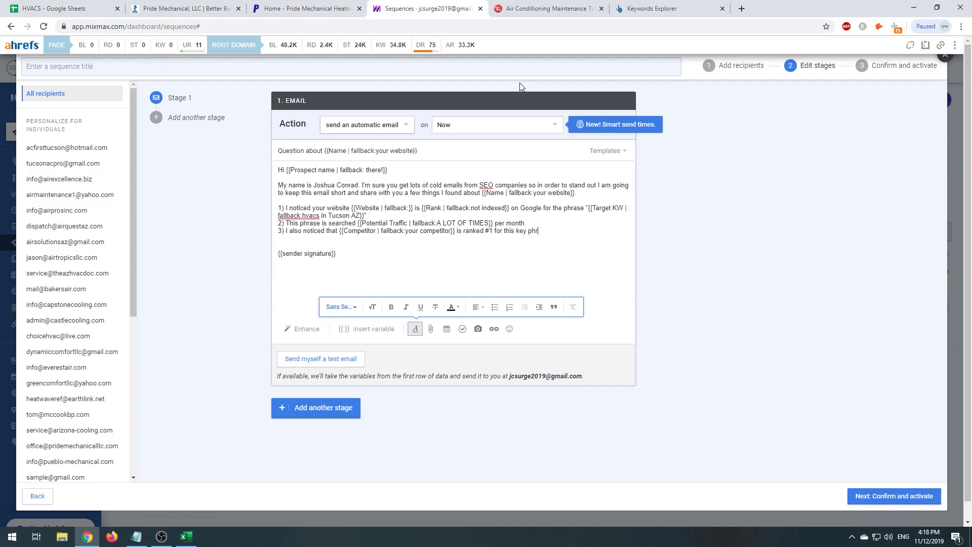
pyautogui.write('ase.')
pyautogui.press('Return')
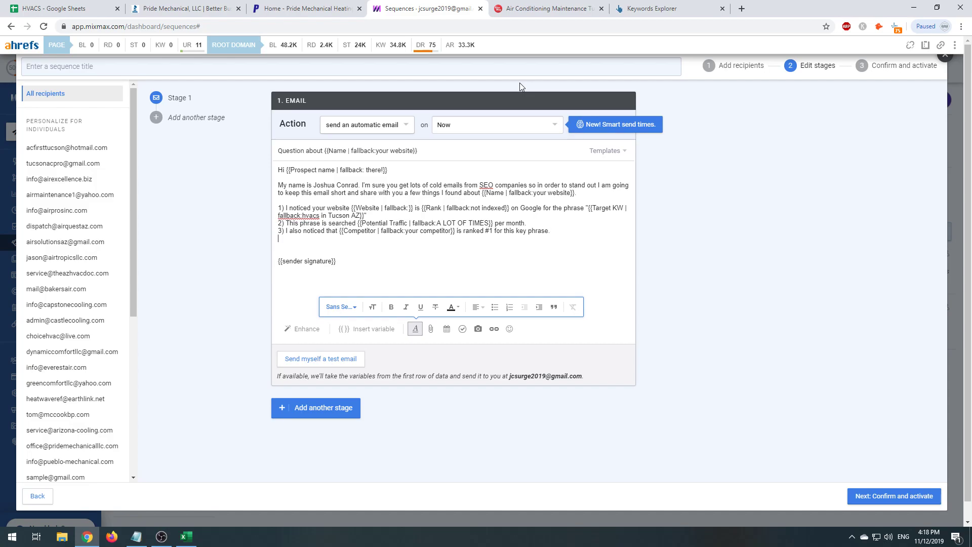
# - Extend point 3 with 'and receiving 1.1k visitors' after checking the competitor's traffic
pyautogui.press('BackSpace')
pyautogui.press('BackSpace')
pyautogui.write('and receiving')
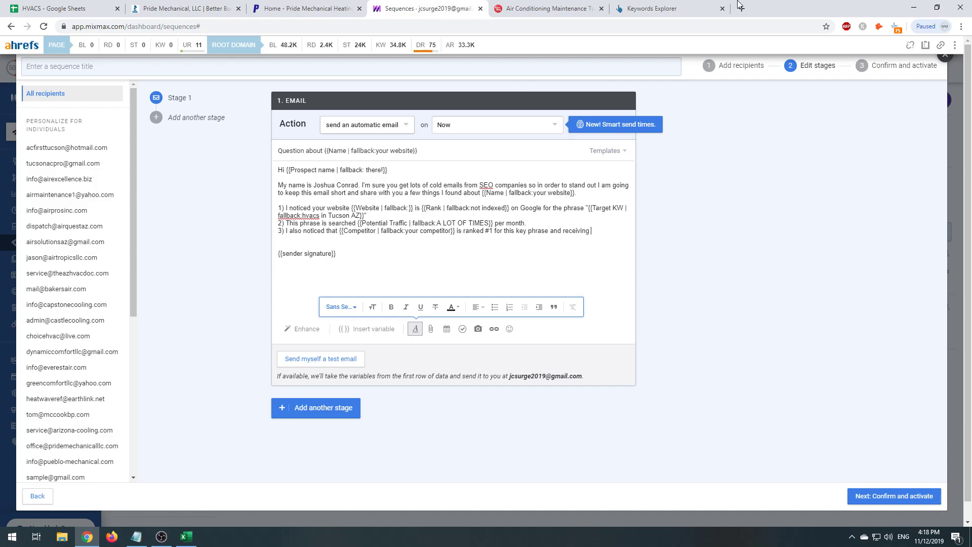
pyautogui.click(545, 8)
pyautogui.click(415, 8)
pyautogui.click(544, 8)
pyautogui.click(420, 8)
pyautogui.write('1.1k visitors')
# - Add blank lines below point 3 and begin the quick 10 minute video offer paragraph
pyautogui.press('Return')
pyautogui.press('Return')
pyautogui.press('Return')
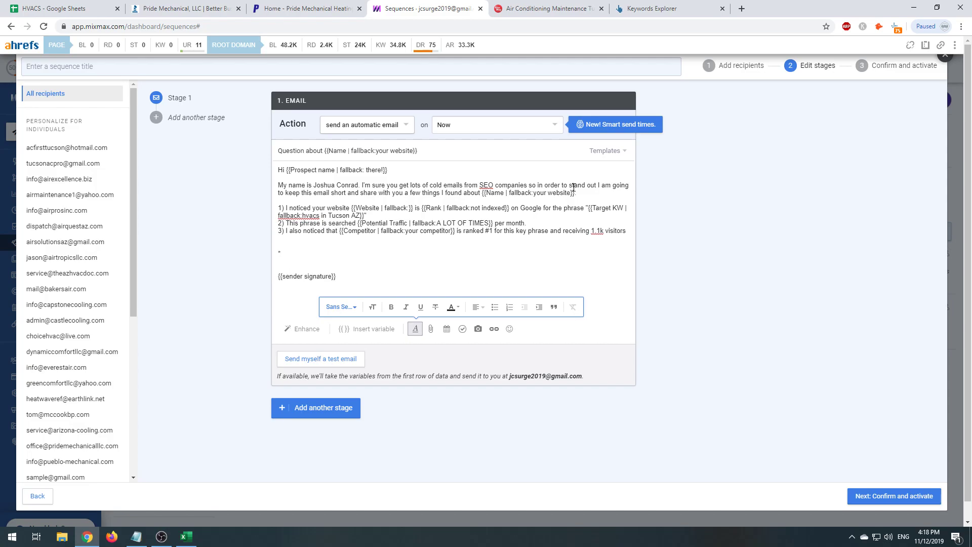
pyautogui.write('Thanks')
pyautogui.press('BackSpace')
pyautogui.press('BackSpace')
pyautogui.press('BackSpace')
pyautogui.press('BackSpace')
pyautogui.press('BackSpace')
pyautogui.press('BackSpace')
pyautogui.press('BackSpace')
pyautogui.press('BackSpace')
pyautogui.press('BackSpace')
pyautogui.press('BackSpace')
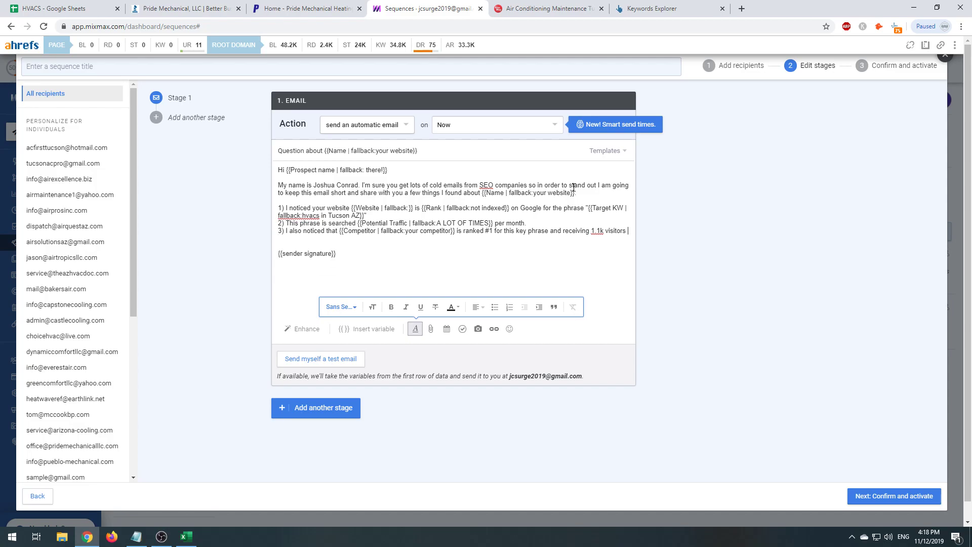
pyautogui.press('Return')
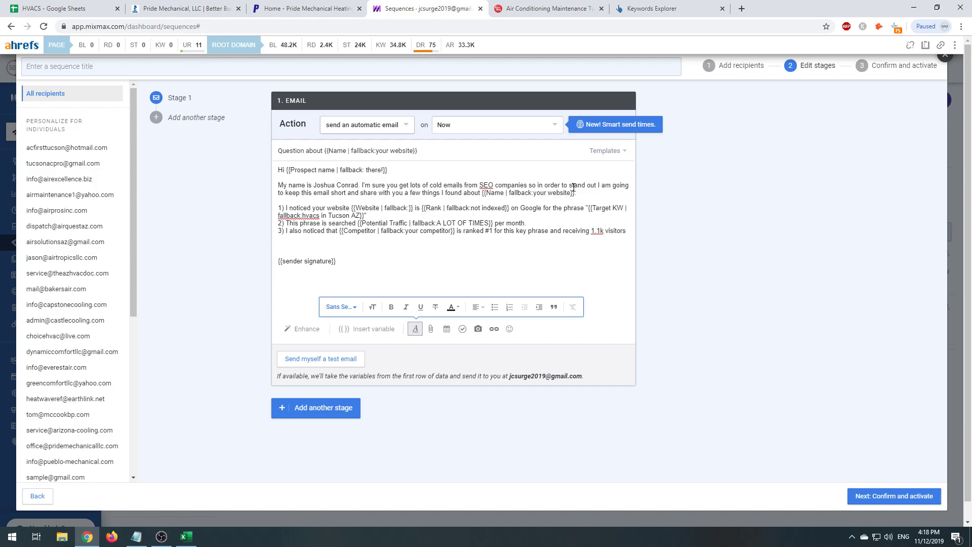
pyautogui.press('Return')
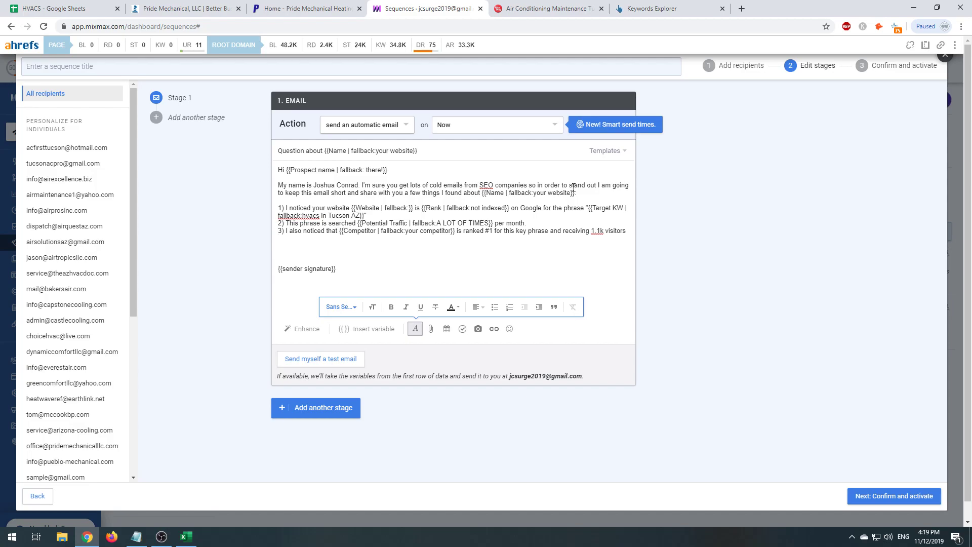
pyautogui.write('I would like to create a quick 10 minute vide')
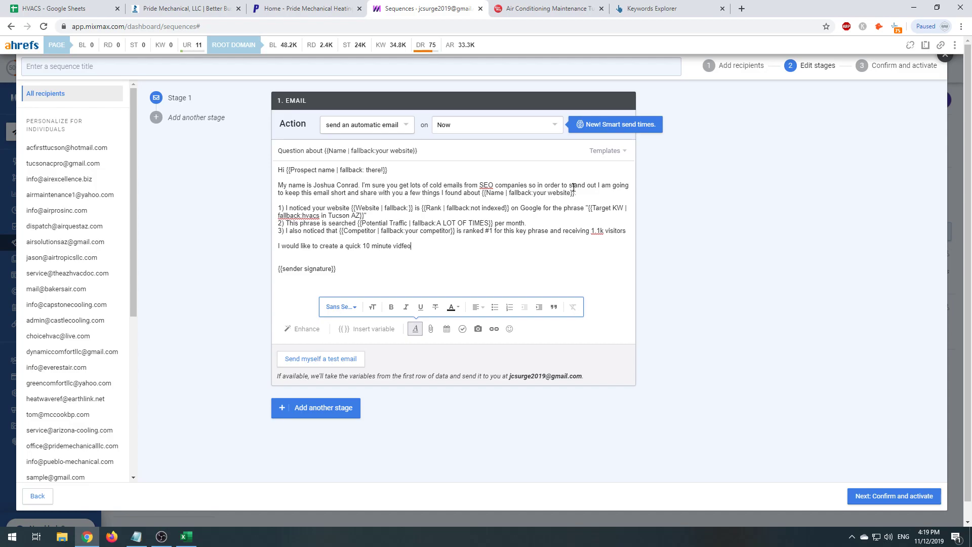
pyautogui.write('o chowing you exactly why they are out rank')
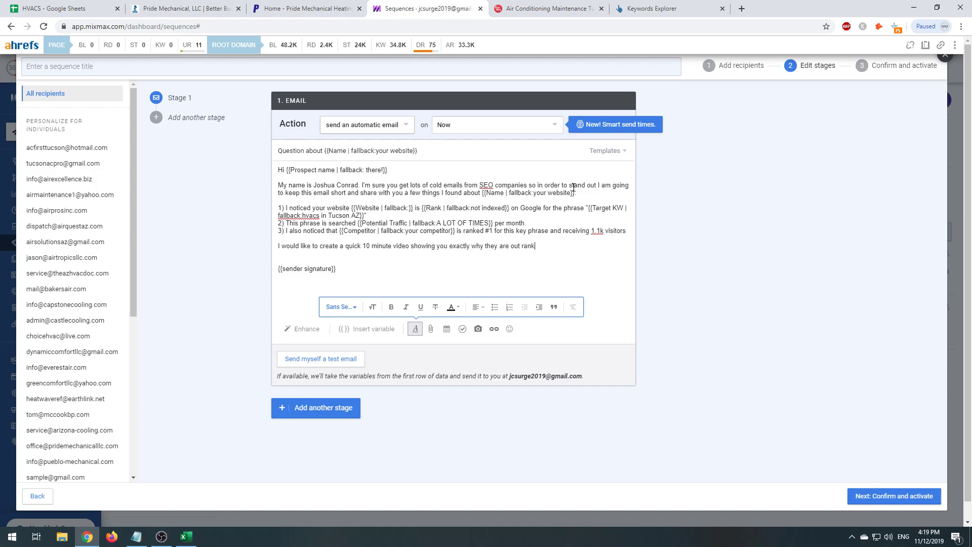
pyautogui.write('ing you, and exactly how we can beat them.')
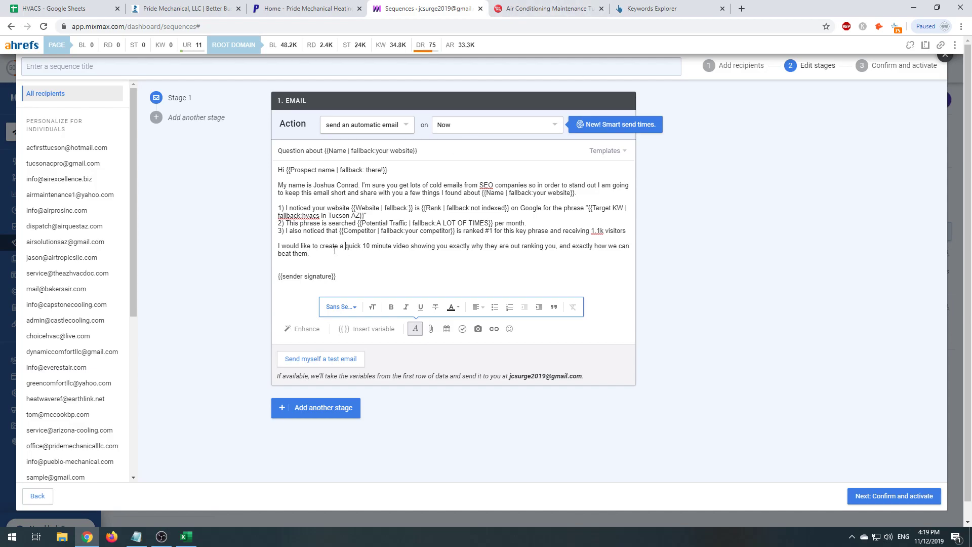
# - Insert 'complementary' after 'minute' in the video offer paragraph
pyautogui.click(390, 249)
pyautogui.write('complement')
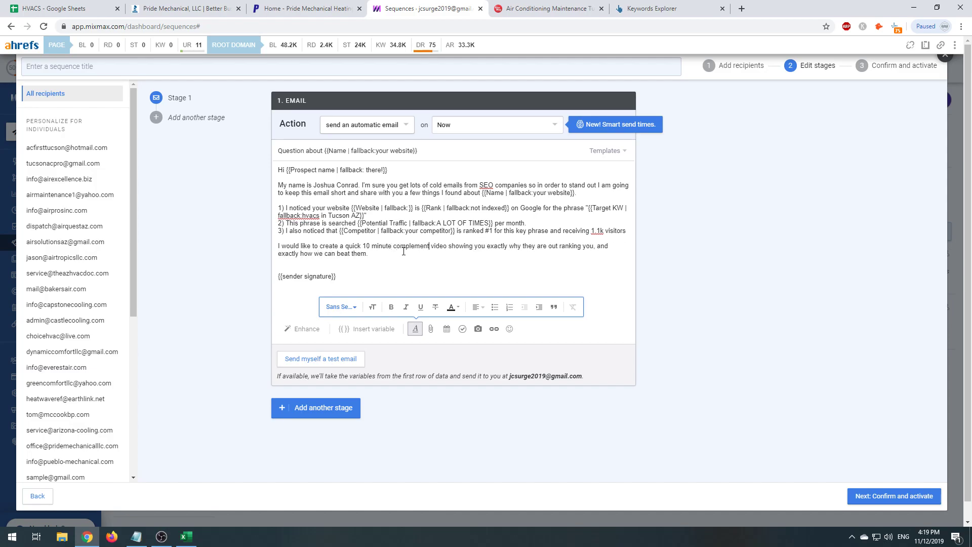
pyautogui.press('BackSpace')
pyautogui.press('BackSpace')
pyautogui.press('BackSpace')
pyautogui.press('BackSpace')
pyautogui.press('BackSpace')
pyautogui.press('BackSpace')
pyautogui.press('BackSpace')
pyautogui.press('BackSpace')
pyautogui.press('BackSpace')
pyautogui.press('BackSpace')
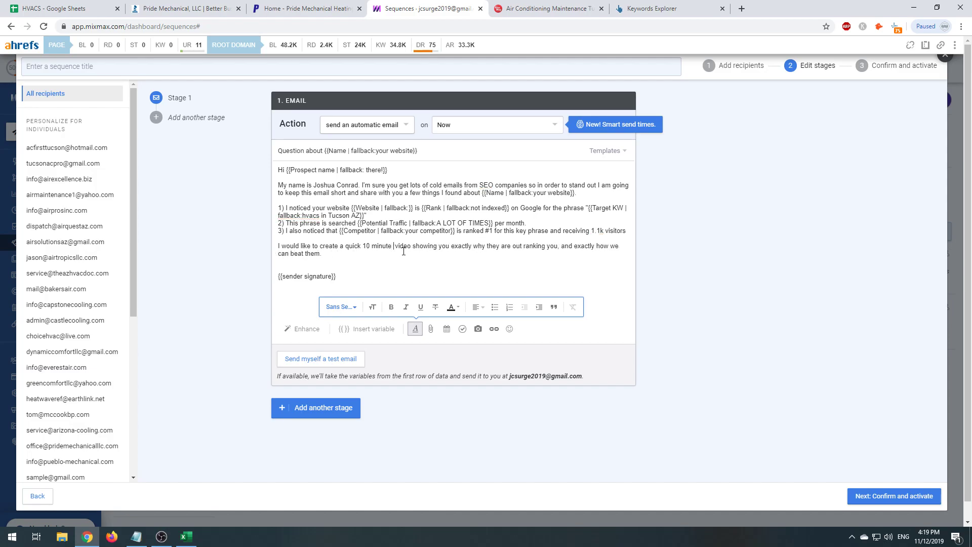
pyautogui.write('complementary')
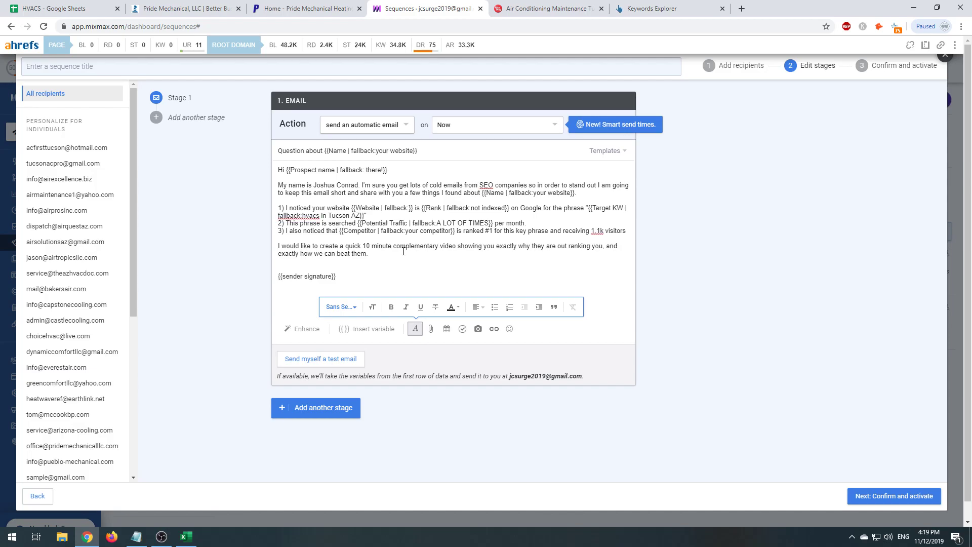
pyautogui.press('Return')
pyautogui.press('Return')
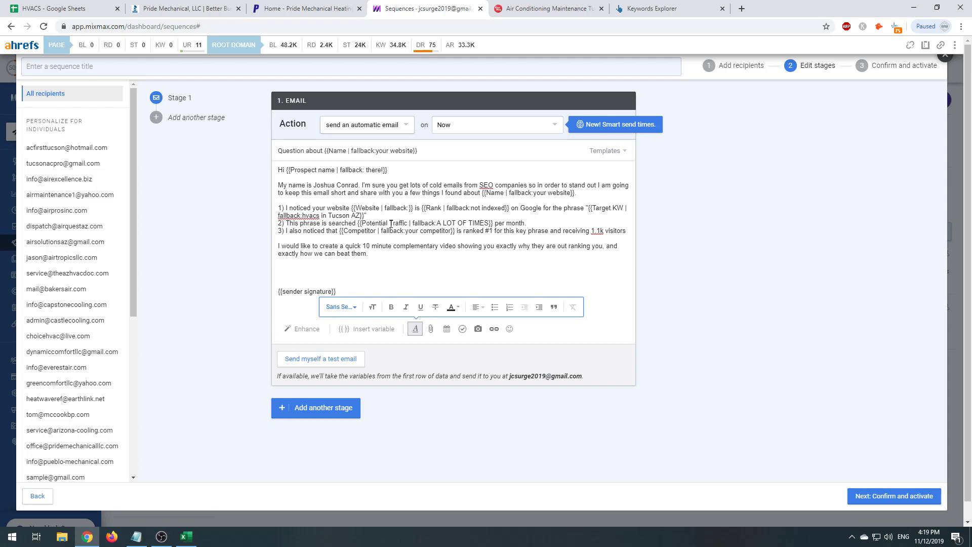
# - Remove the {{sender signature}} placeholder from the first email
pyautogui.moveTo(369, 293); pyautogui.dragTo(215, 289)
pyautogui.press('BackSpace')
pyautogui.press('BackSpace')
pyautogui.press('BackSpace')
pyautogui.write('gdfgdhgh')
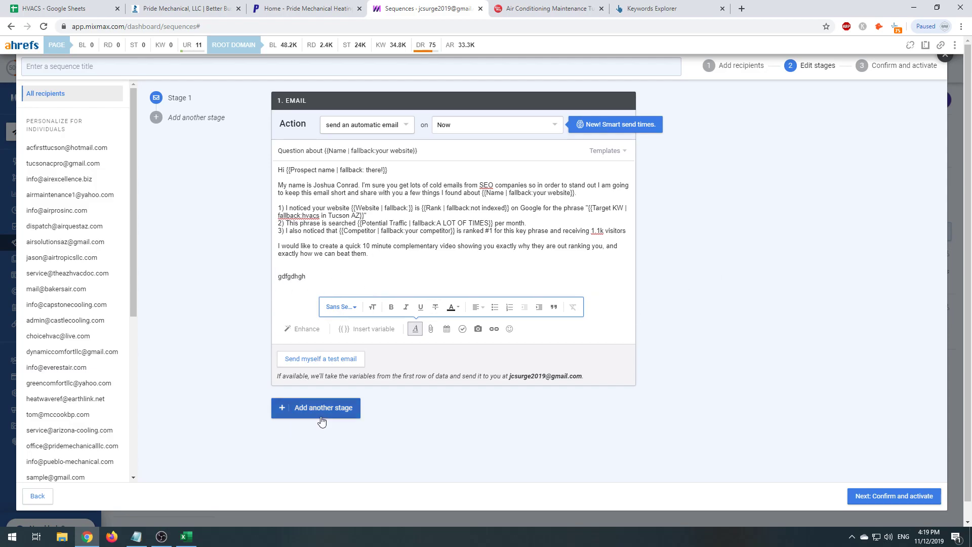
pyautogui.click(320, 416)
# - Add a second email stage to the sequence
pyautogui.click(306, 415)
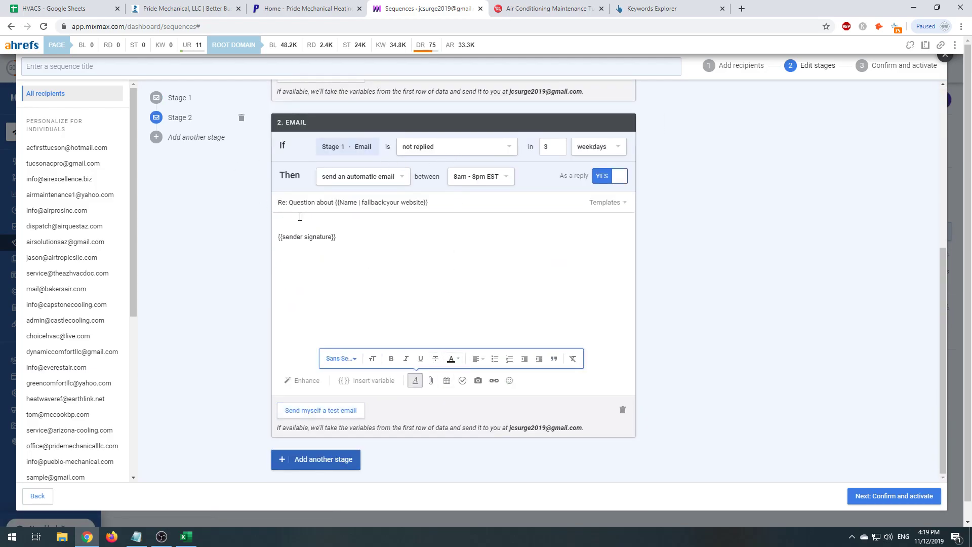
pyautogui.scroll(6, 300, 217)
pyautogui.scroll(-5, 427, 318)
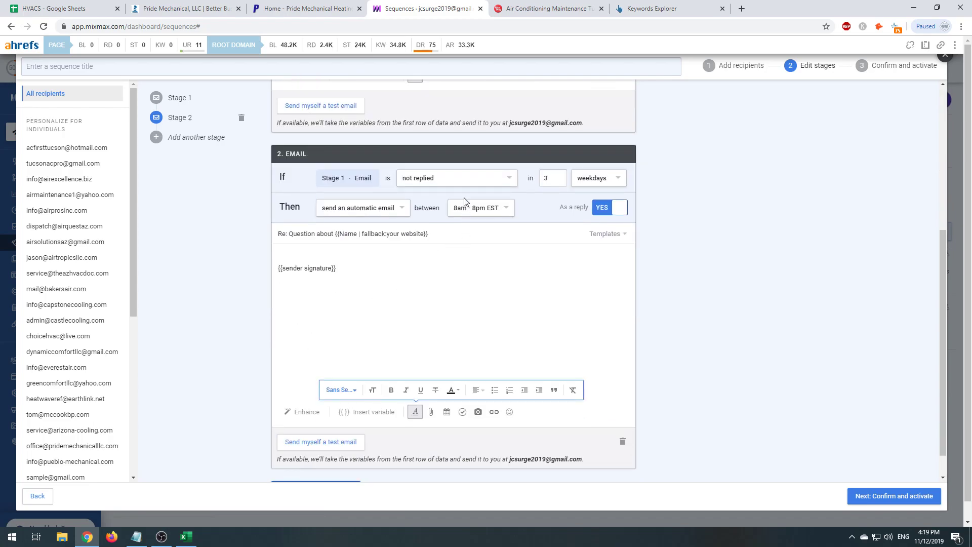
pyautogui.click(463, 180)
pyautogui.click(684, 226)
# - Keep the 'not replied' condition and change the stage 2 wait from 3 to 5 days
pyautogui.click(437, 181)
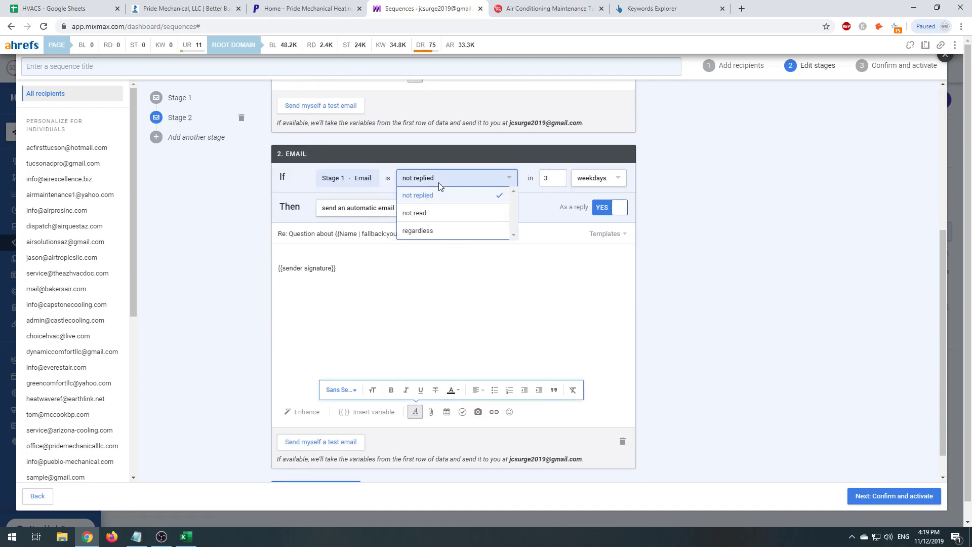
pyautogui.click(760, 243)
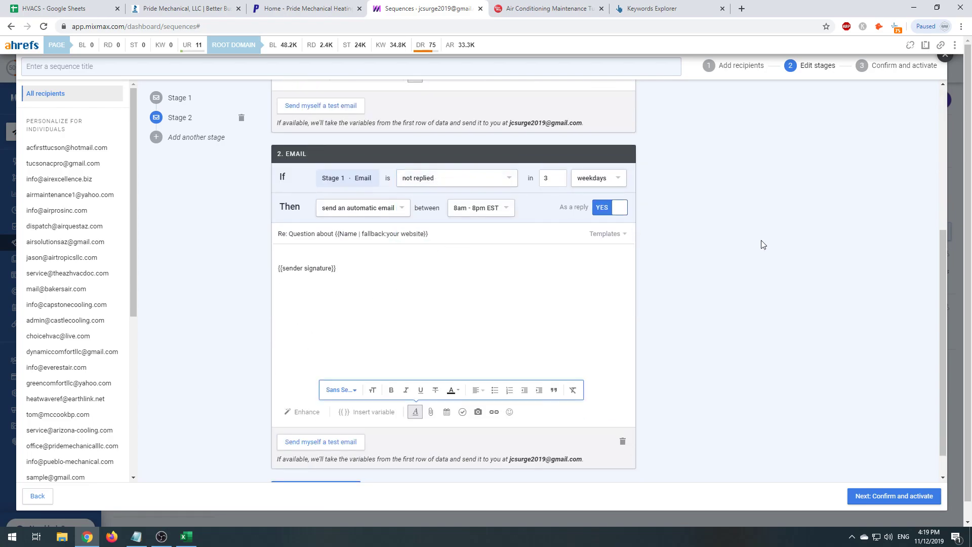
pyautogui.doubleClick(548, 178)
pyautogui.write('5')
pyautogui.click(756, 278)
pyautogui.click(905, 536)
pyautogui.click(930, 537)
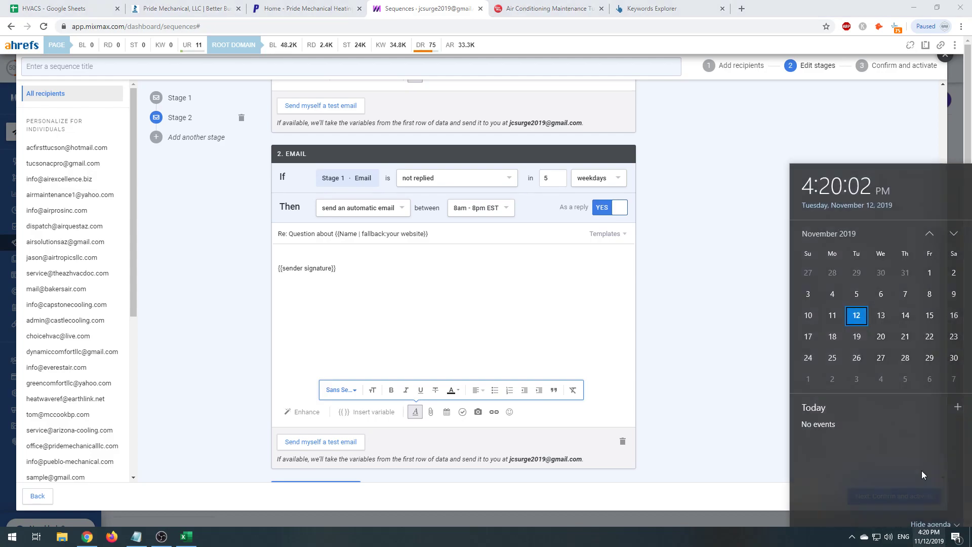
pyautogui.click(501, 248)
# - Replace the follow-up's signature with 'Hey {{Prospect name}}', fallback 'there'
pyautogui.moveTo(439, 273); pyautogui.dragTo(150, 152)
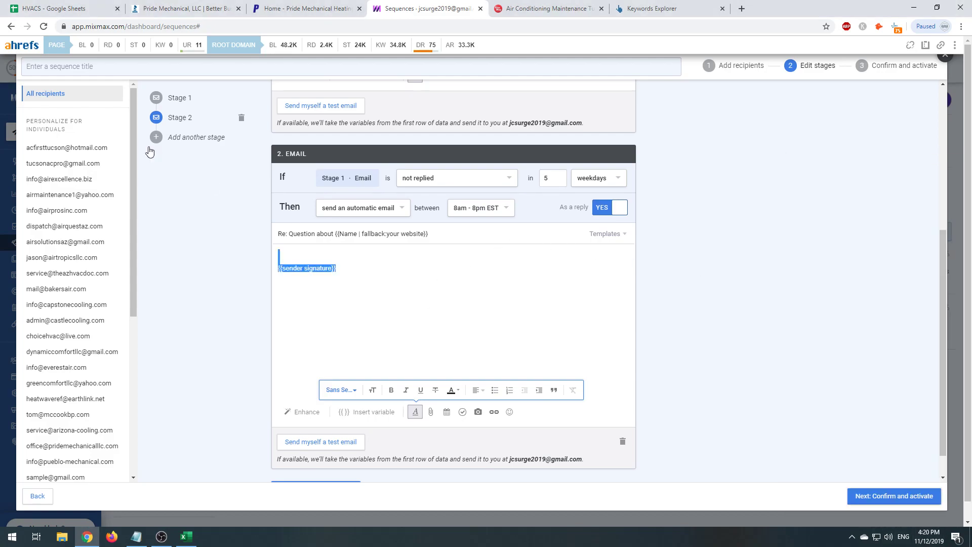
pyautogui.press('BackSpace')
pyautogui.write('H')
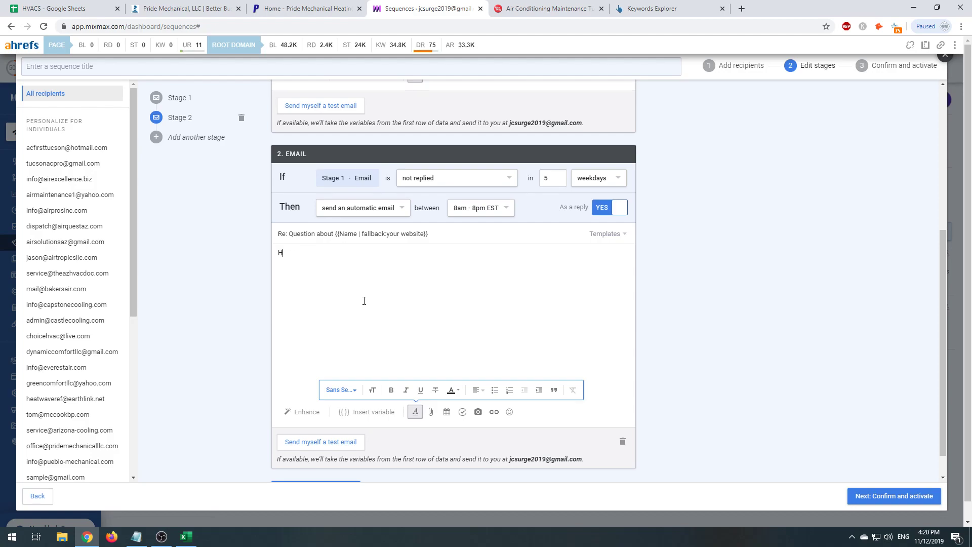
pyautogui.write('ey {{')
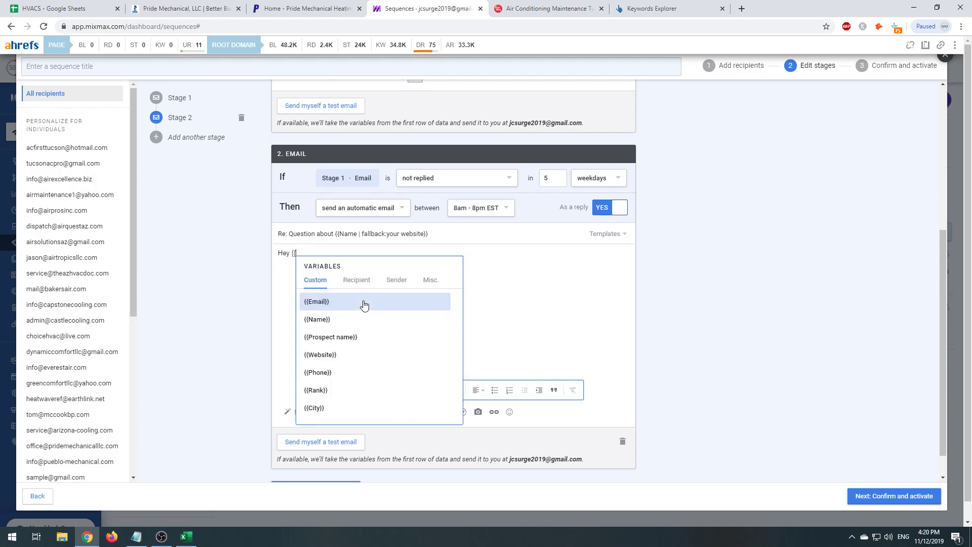
pyautogui.write('na')
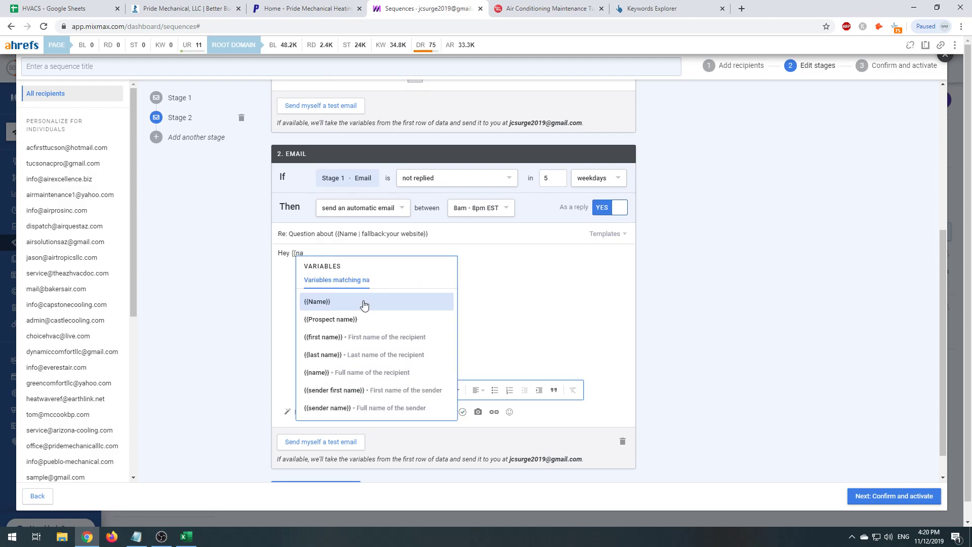
pyautogui.press('BackSpace')
pyautogui.press('BackSpace')
pyautogui.press('BackSpace')
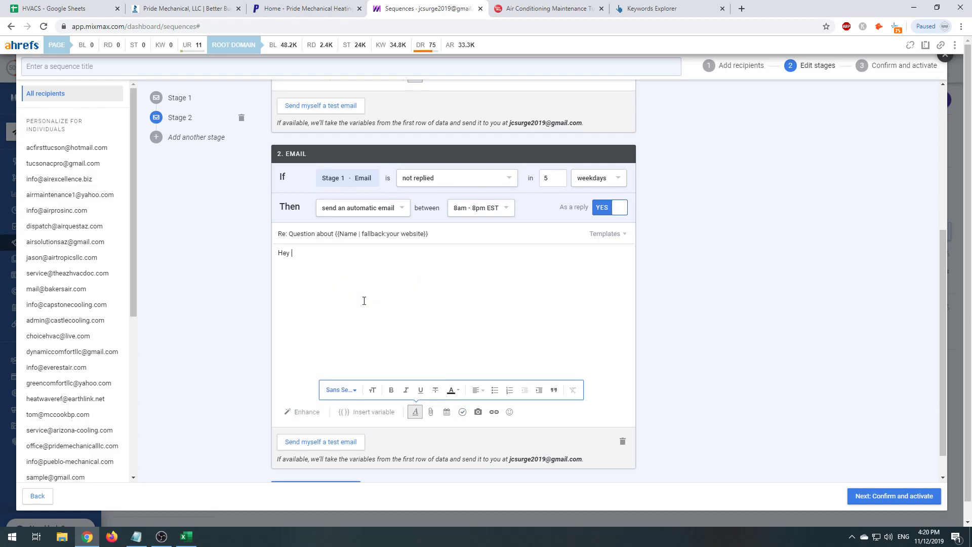
pyautogui.write('{na')
pyautogui.click(364, 301)
pyautogui.press('BackSpace')
pyautogui.press('BackSpace')
pyautogui.press('BackSpace')
pyautogui.press('BackSpace')
pyautogui.press('BackSpace')
pyautogui.press('BackSpace')
pyautogui.press('BackSpace')
pyautogui.press('BackSpace')
pyautogui.press('BackSpace')
pyautogui.press('BackSpace')
pyautogui.press('BackSpace')
pyautogui.press('BackSpace')
pyautogui.press('BackSpace')
pyautogui.press('BackSpace')
pyautogui.press('BackSpace')
pyautogui.press('BackSpace')
pyautogui.press('BackSpace')
pyautogui.press('BackSpace')
pyautogui.press('BackSpace')
pyautogui.press('BackSpace')
pyautogui.press('BackSpace')
pyautogui.press('BackSpace')
pyautogui.write('Hey {{pro')
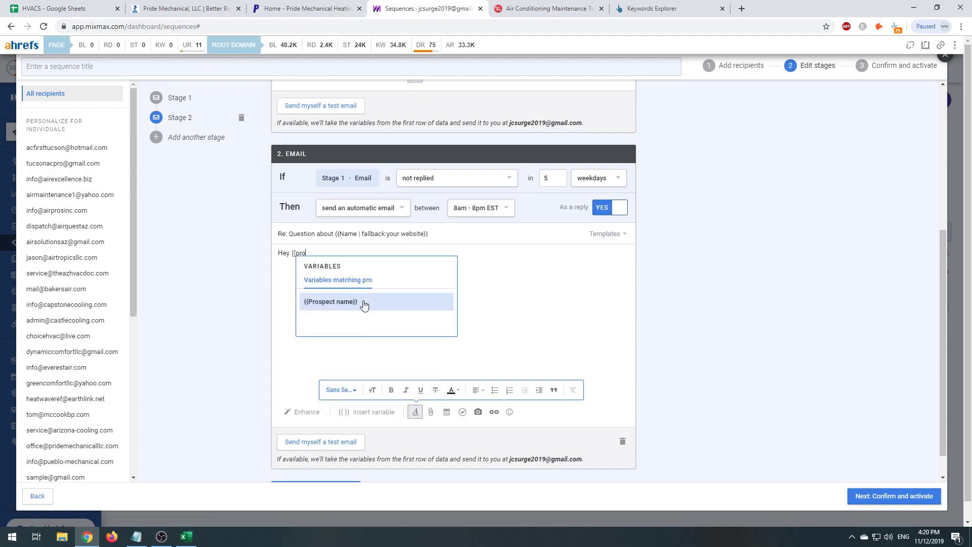
pyautogui.click(363, 304)
pyautogui.write('there!')
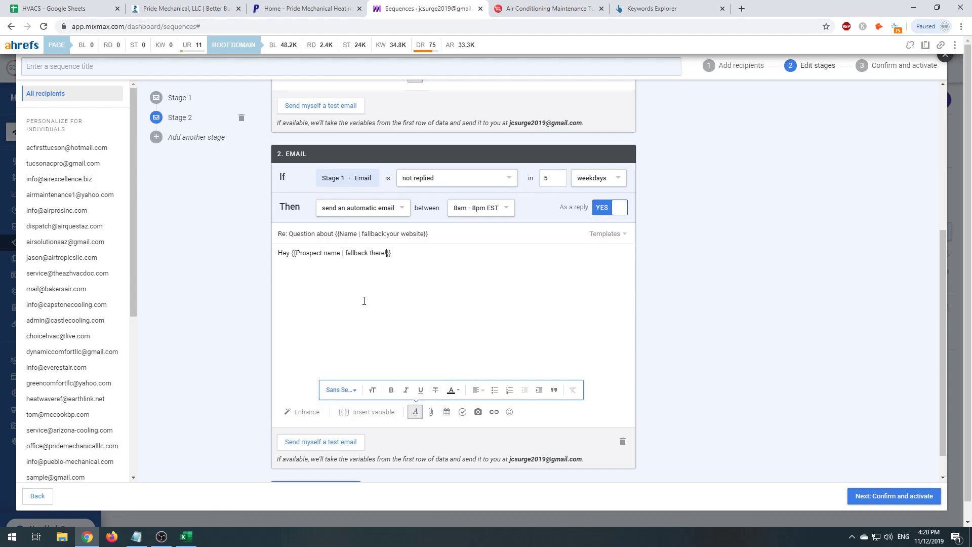
pyautogui.press('BackSpace')
# - Add the line 'Just in case you didn't receive my last message here is a quick re-cap'
pyautogui.press('Return')
pyautogui.write('I know how it d')
pyautogui.press('BackSpace')
pyautogui.press('BackSpace')
pyautogui.press('BackSpace')
pyautogui.press('BackSpace')
pyautogui.press('BackSpace')
pyautogui.press('BackSpace')
pyautogui.press('BackSpace')
pyautogui.press('BackSpace')
pyautogui.press('BackSpace')
pyautogui.press('BackSpace')
pyautogui.press('BackSpace')
pyautogui.press('BackSpace')
pyautogui.write('Nto su')
pyautogui.press('BackSpace')
pyautogui.press('BackSpace')
pyautogui.press('BackSpace')
pyautogui.press('BackSpace')
pyautogui.press('BackSpace')
pyautogui.write('ot s')
pyautogui.press('BackSpace')
pyautogui.press('BackSpace')
pyautogui.press('BackSpace')
pyautogui.press('BackSpace')
pyautogui.press('BackSpace')
pyautogui.write("Just in case you didn't receive my last message")
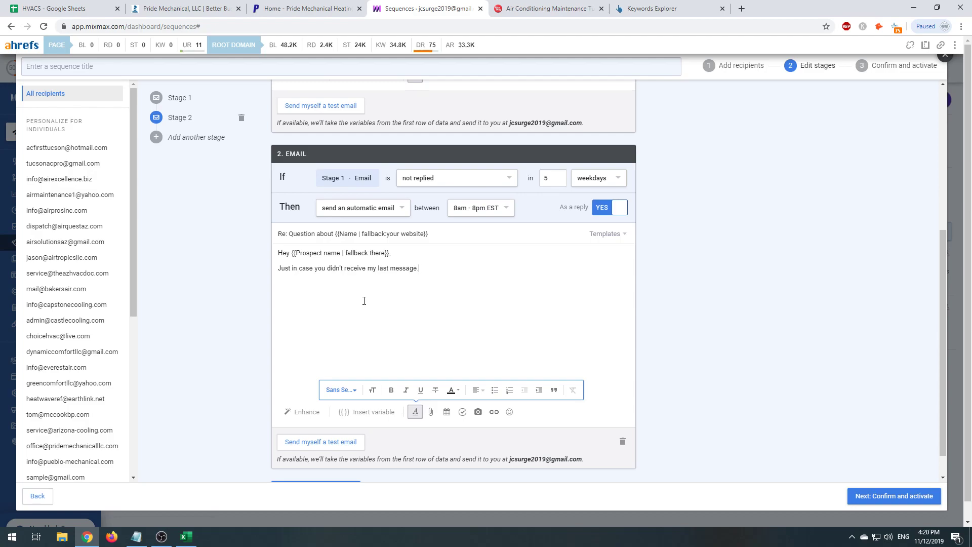
pyautogui.write(' here is a quick re-cap:')
# - Review the first email's numbered points, then return to the follow-up's re-cap line
pyautogui.scroll(4, 364, 301)
pyautogui.moveTo(418, 209); pyautogui.dragTo(278, 156)
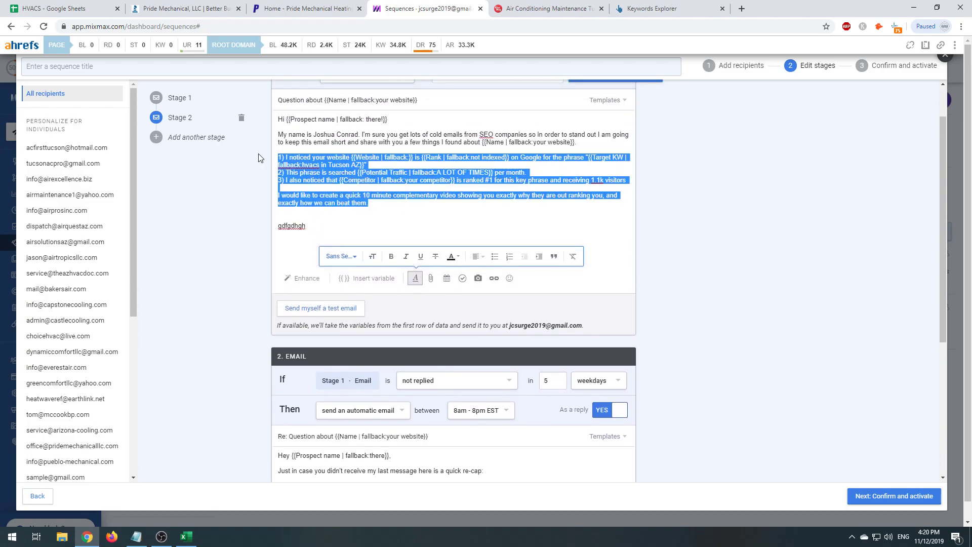
pyautogui.click(366, 171)
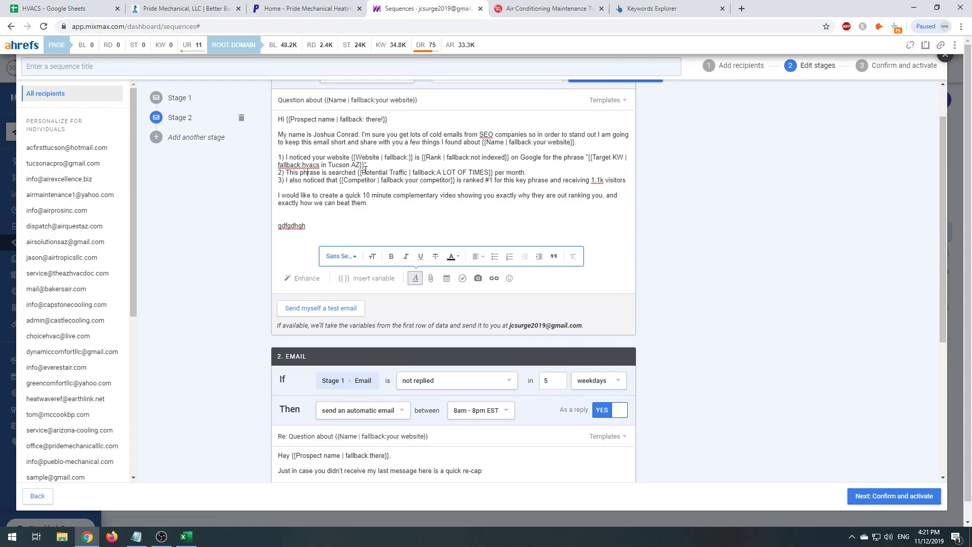
pyautogui.scroll(-4, 294, 228)
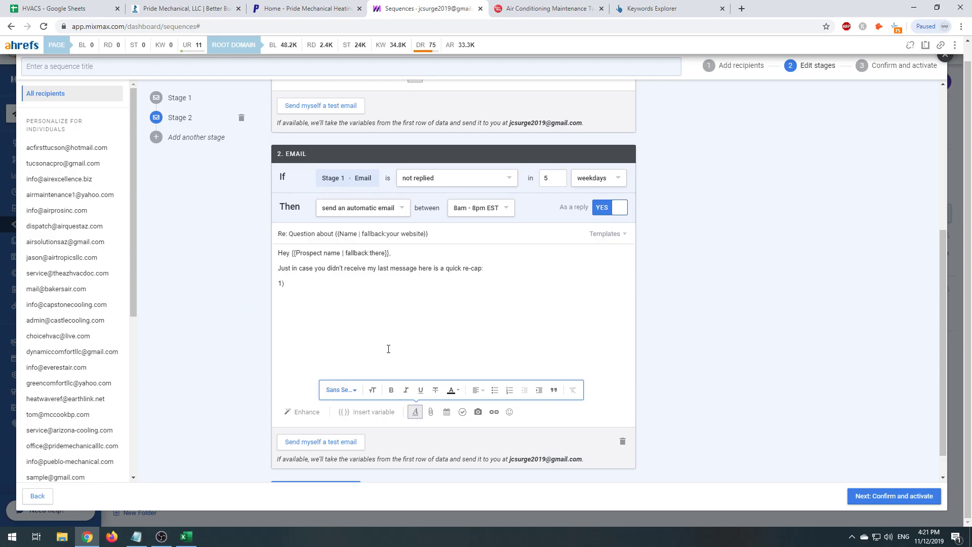
pyautogui.scroll(-1, 388, 347)
pyautogui.scroll(3, 802, 376)
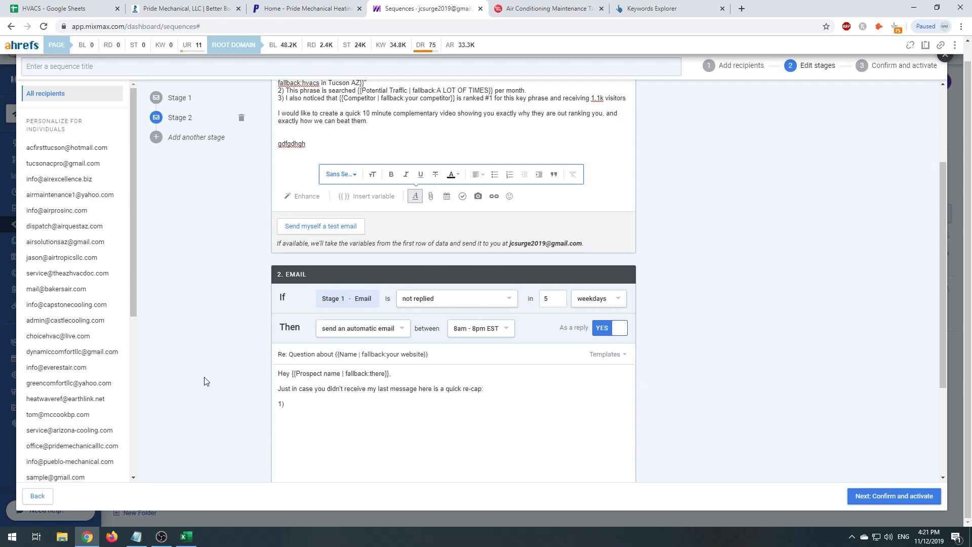
# - Preview Castle Cooling's and Air Solutions' emails, clear the intro text's formatting, and close the editor
pyautogui.click(72, 319)
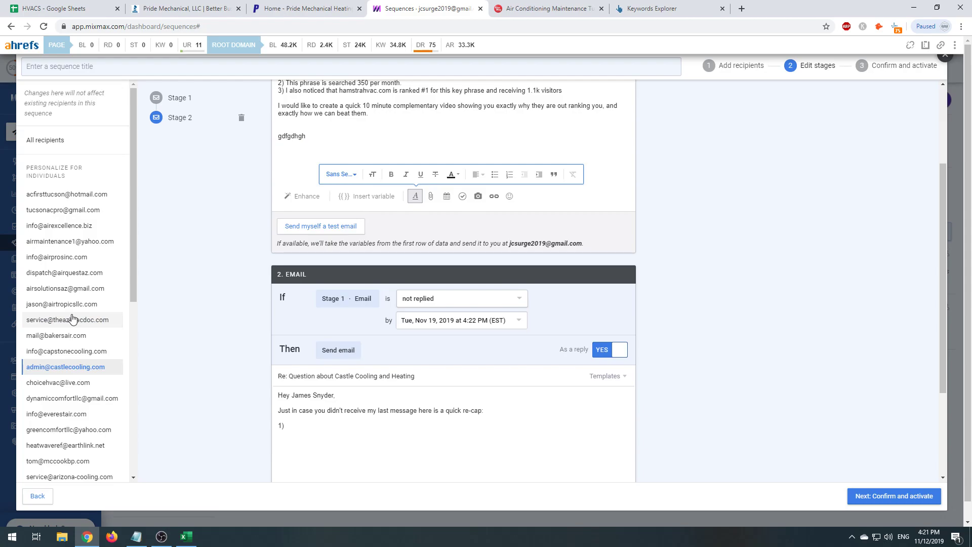
pyautogui.click(60, 288)
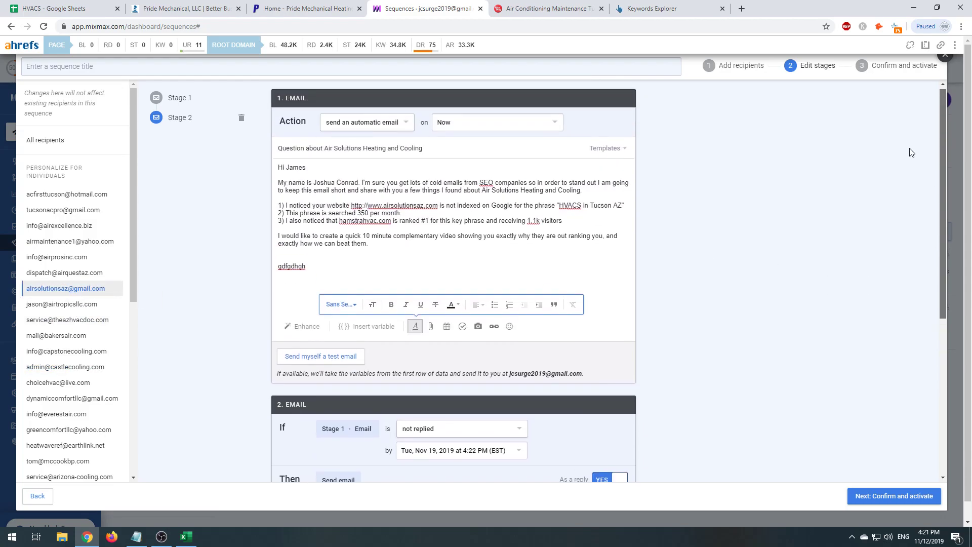
pyautogui.moveTo(283, 186); pyautogui.dragTo(563, 225)
pyautogui.click(573, 307)
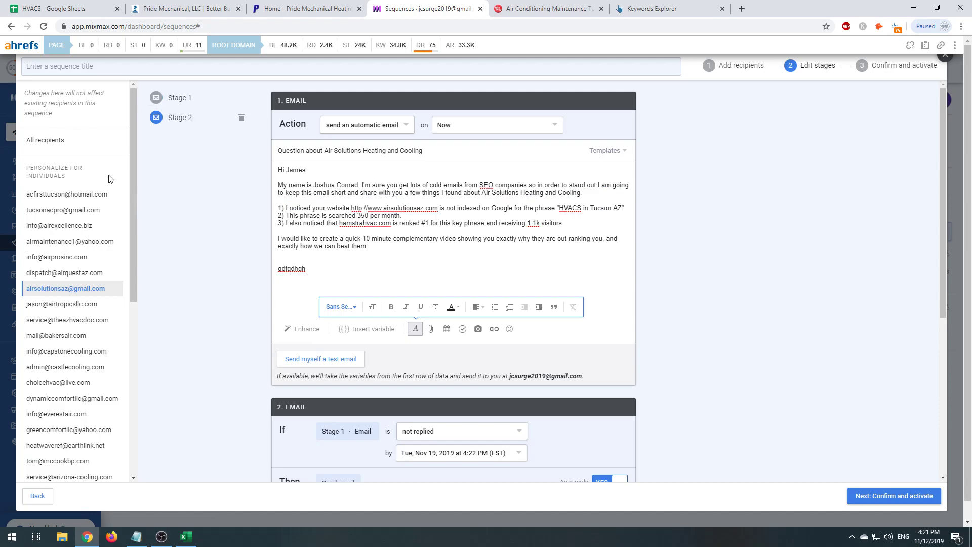
pyautogui.click(945, 55)
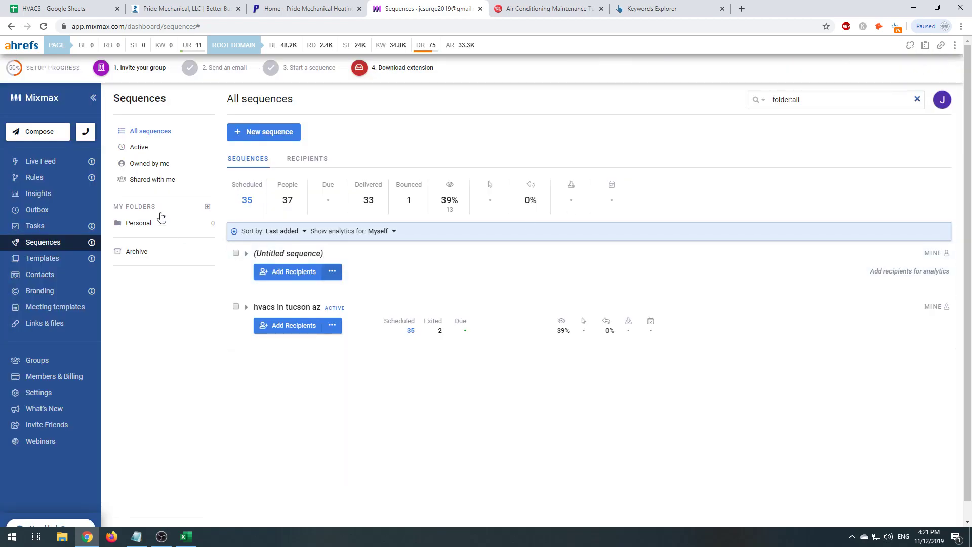
# - Scroll the Live Feed's activity: 39 emails sent, 38% opened, 3% replied, 5% bounced
pyautogui.click(36, 161)
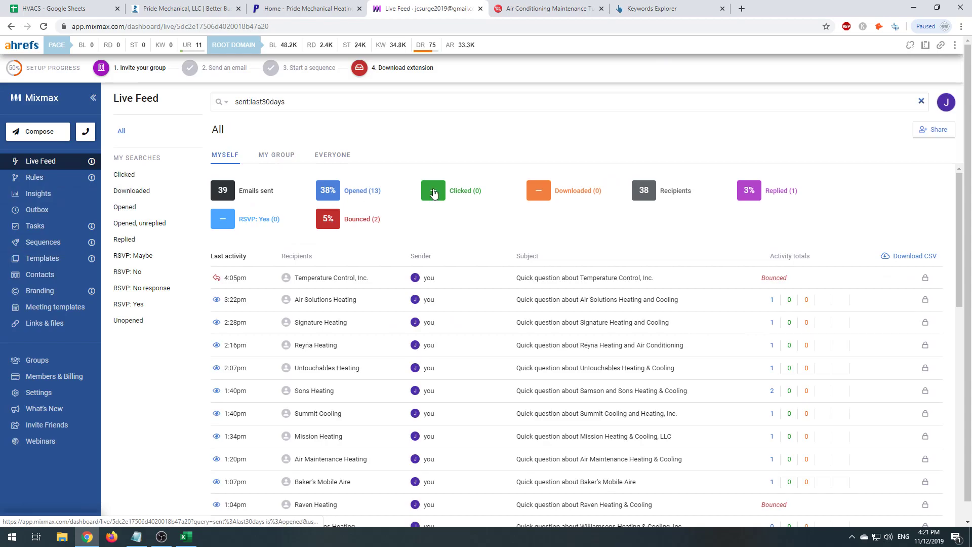
pyautogui.scroll(-5, 394, 376)
pyautogui.scroll(-7, 395, 376)
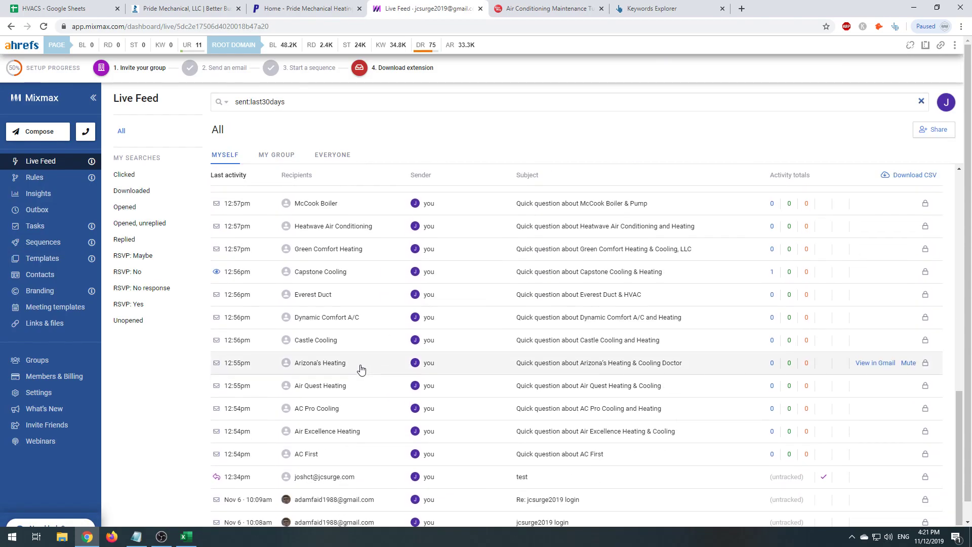
pyautogui.scroll(12, 360, 370)
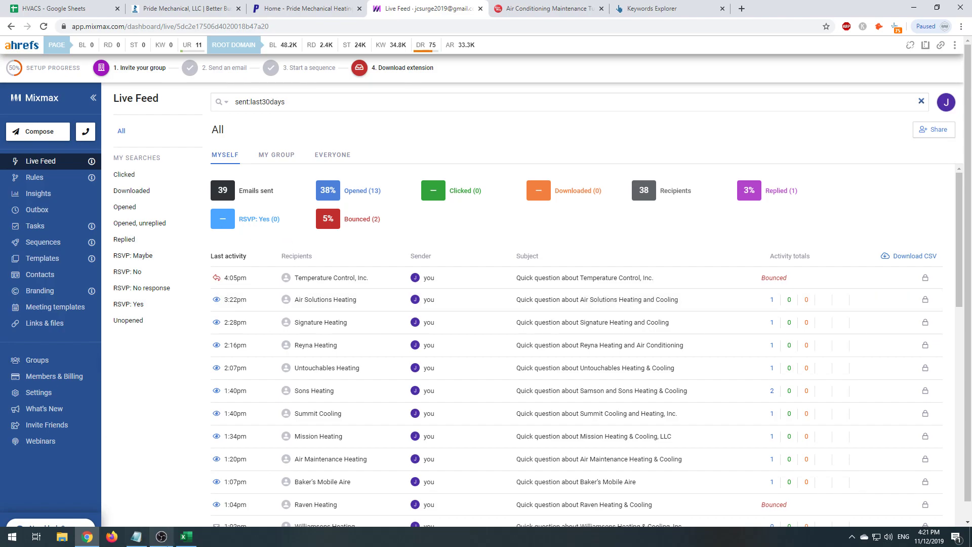
pyautogui.click(161, 536)
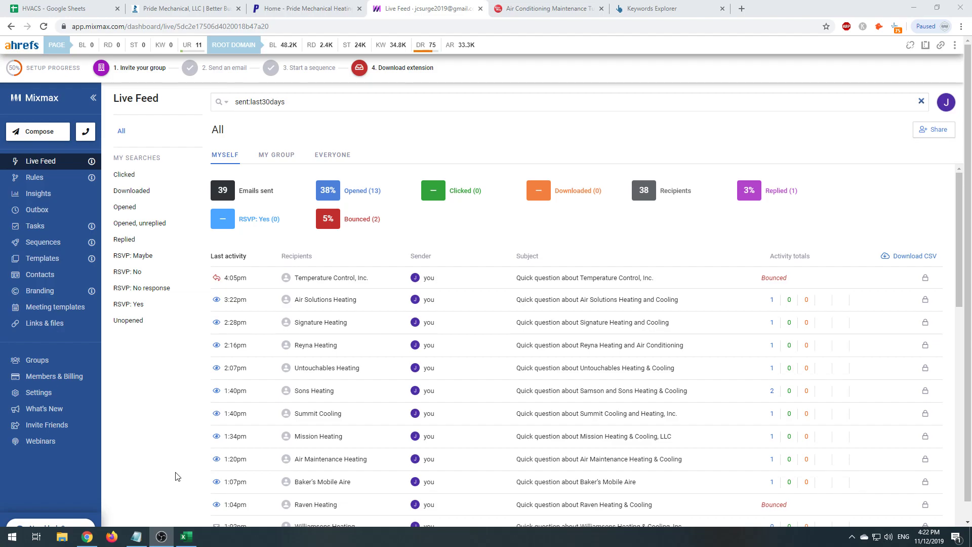
# - Look over the HVACS spreadsheet's lead rows, then the filtering and Filtering Finalization sheets
pyautogui.click(71, 9)
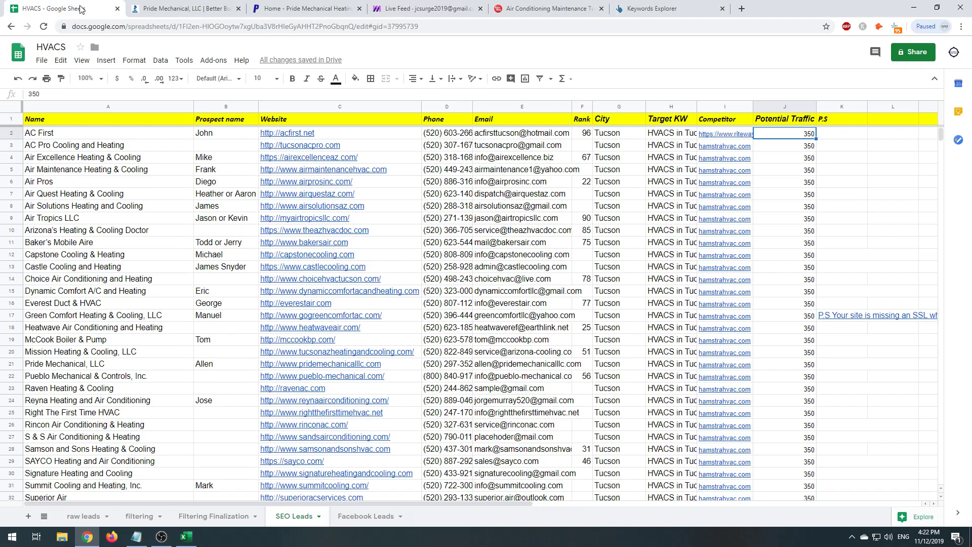
pyautogui.moveTo(63, 147); pyautogui.dragTo(730, 431)
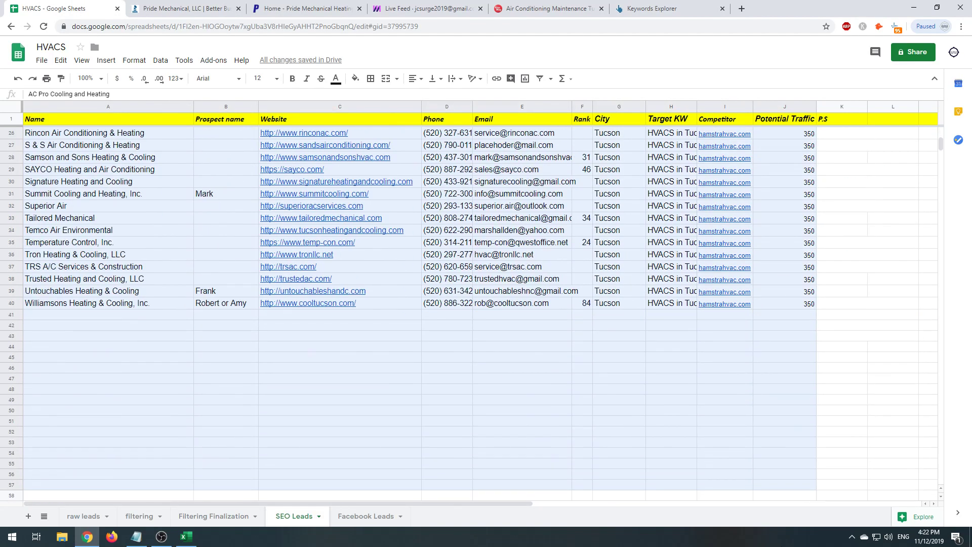
pyautogui.click(724, 354)
pyautogui.scroll(10, 724, 353)
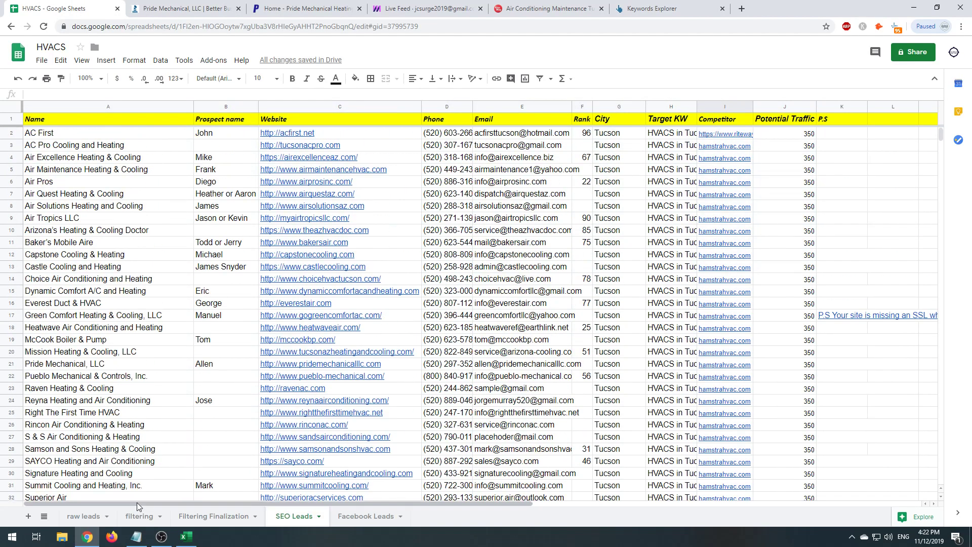
pyautogui.click(124, 517)
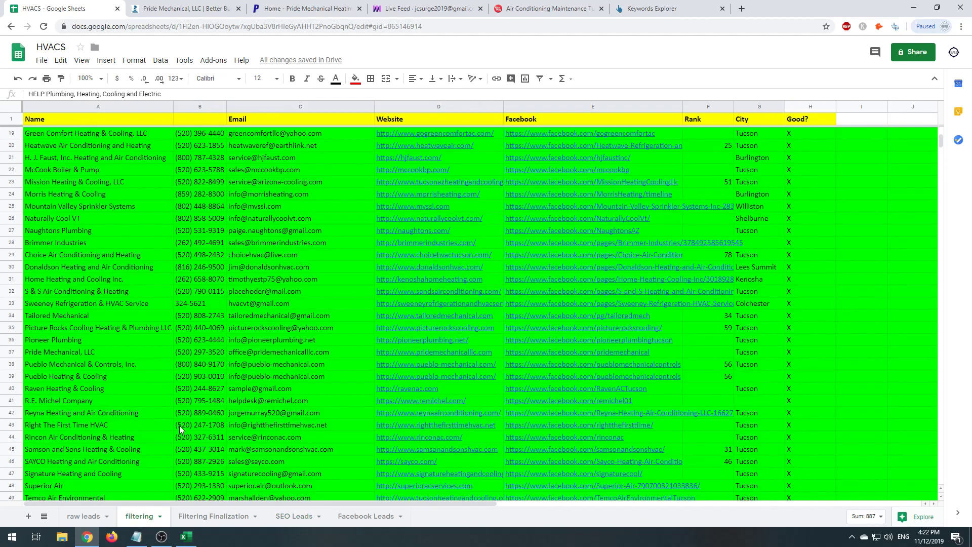
pyautogui.scroll(-5, 179, 426)
pyautogui.click(213, 516)
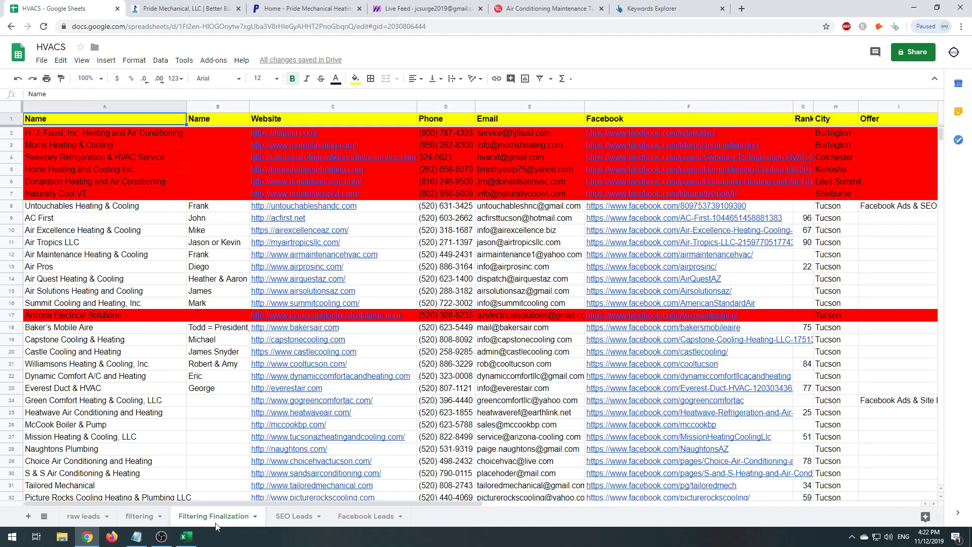
pyautogui.scroll(-15, 181, 458)
pyautogui.scroll(18, 182, 459)
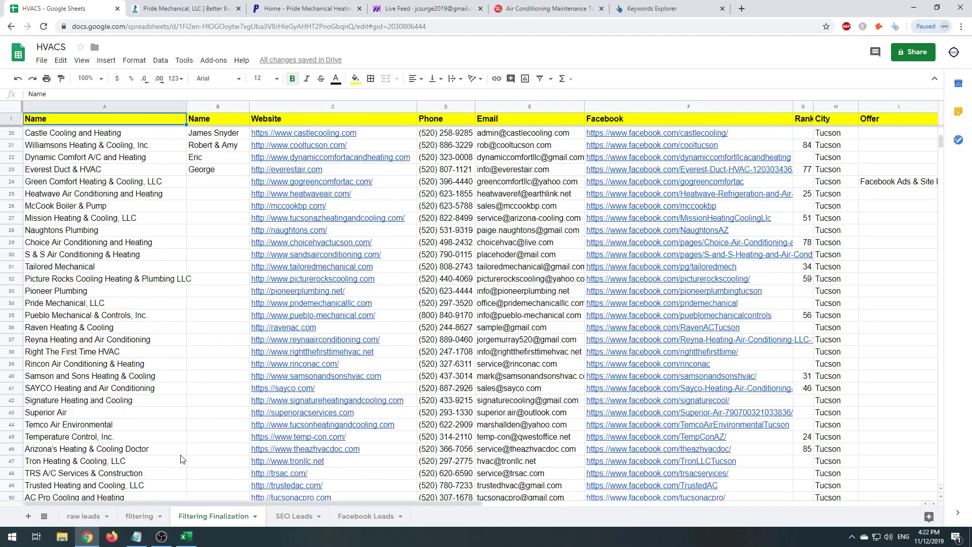
# - Review the SEO Leads data A2:J41, then switch to Pride Mechanical's Better Business Bureau page
pyautogui.click(294, 516)
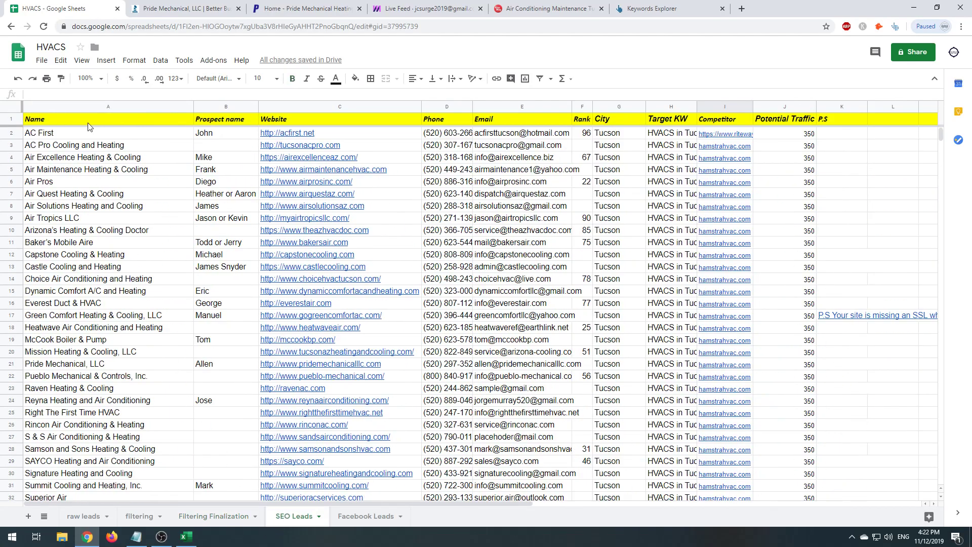
pyautogui.scroll(-6, 511, 325)
pyautogui.keyDown('shift'); pyautogui.click(812, 336); pyautogui.keyUp('shift')
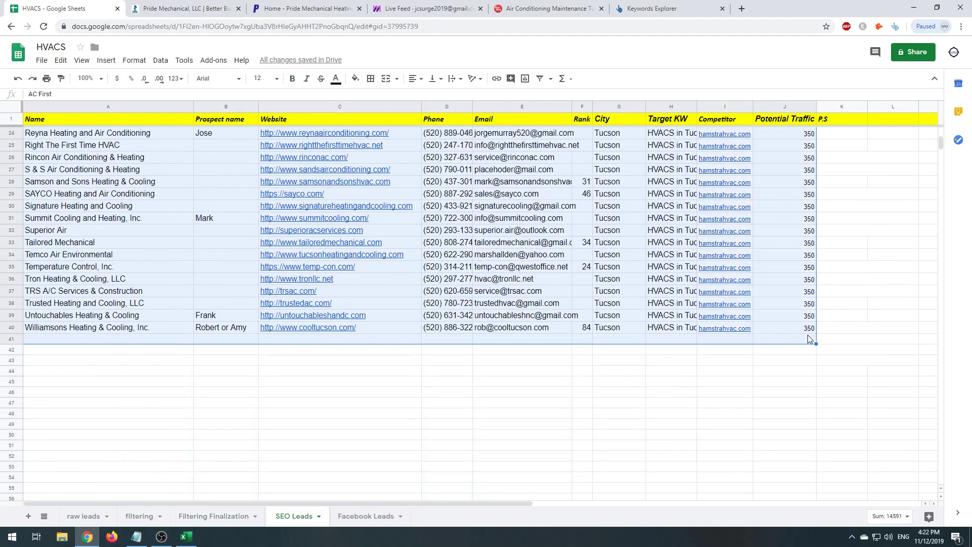
pyautogui.scroll(6, 722, 374)
pyautogui.click(157, 8)
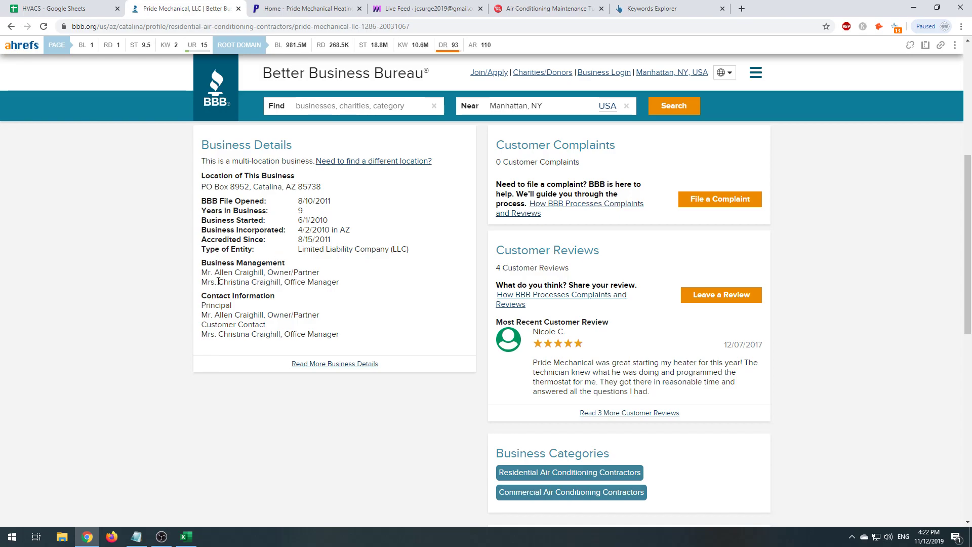
# - Return to Pride Mechanical's Google search results and open its 43 Google reviews
pyautogui.hotkey('ctrl', '1')
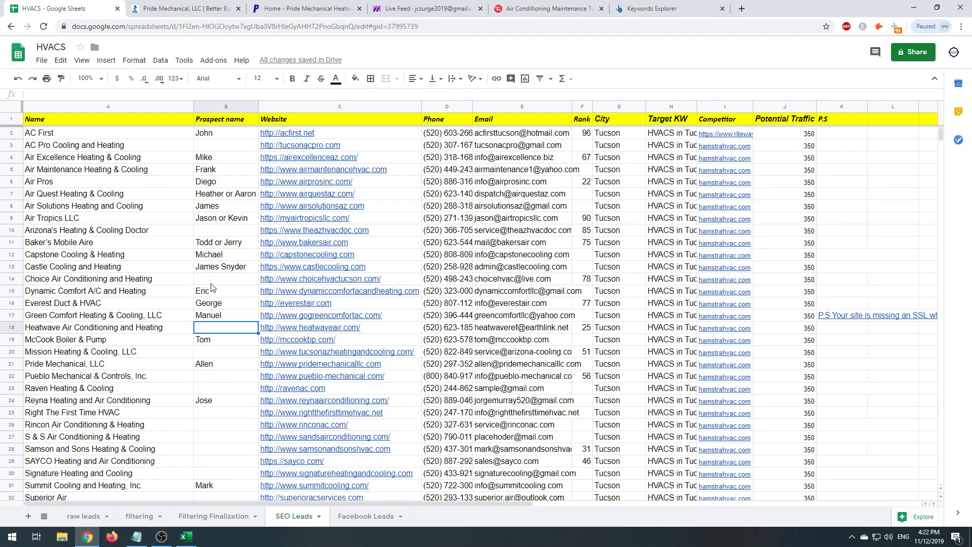
pyautogui.hotkey('ctrl', '2')
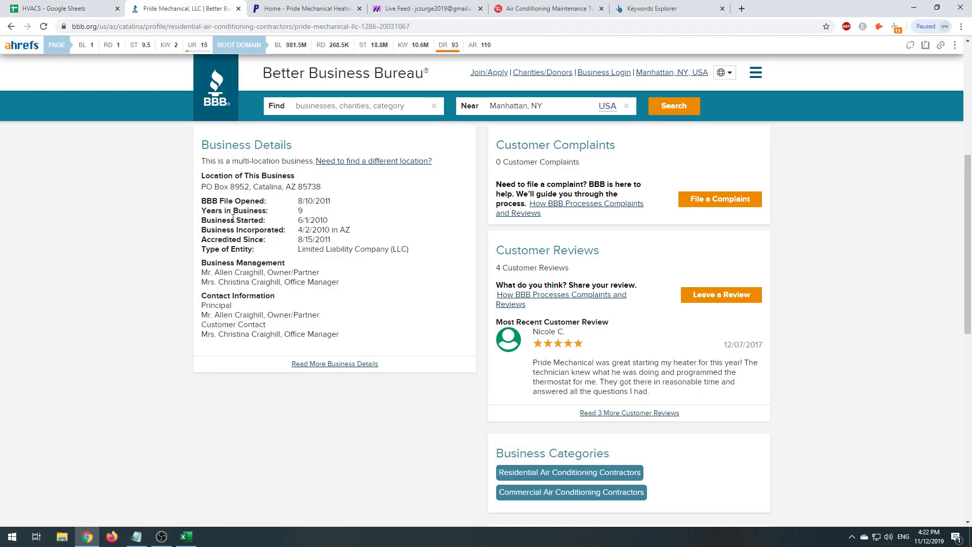
pyautogui.hotkey('alt', 'Left')
pyautogui.hotkey('ctrl', '1')
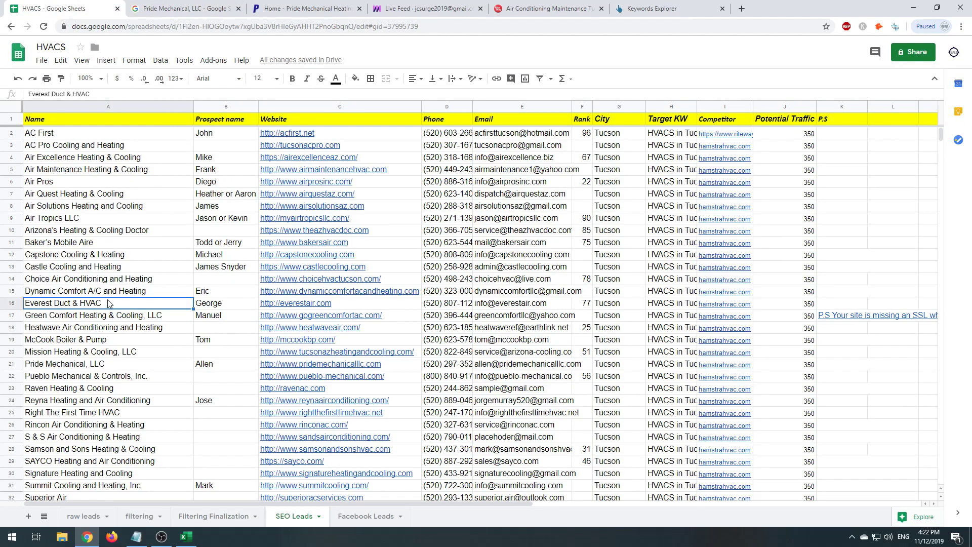
pyautogui.click(147, 5)
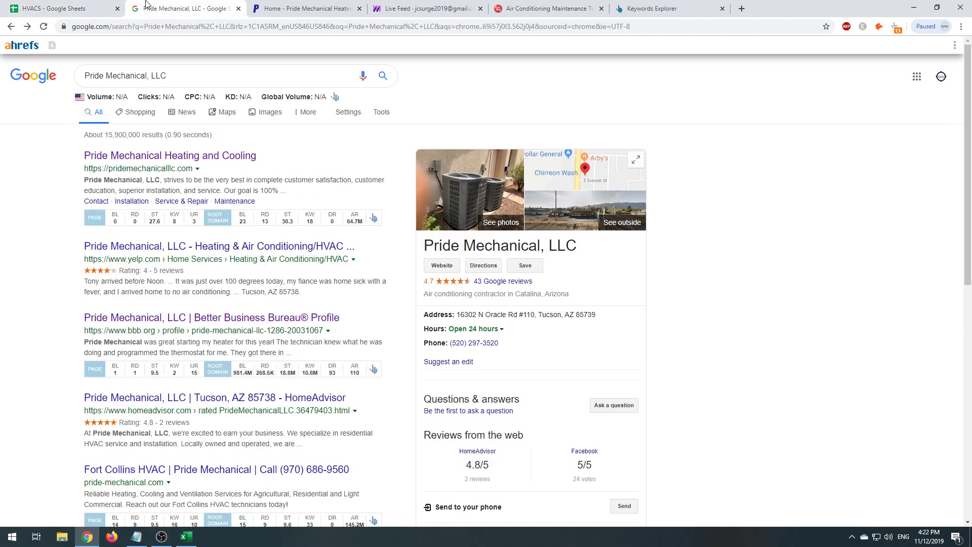
pyautogui.click(493, 283)
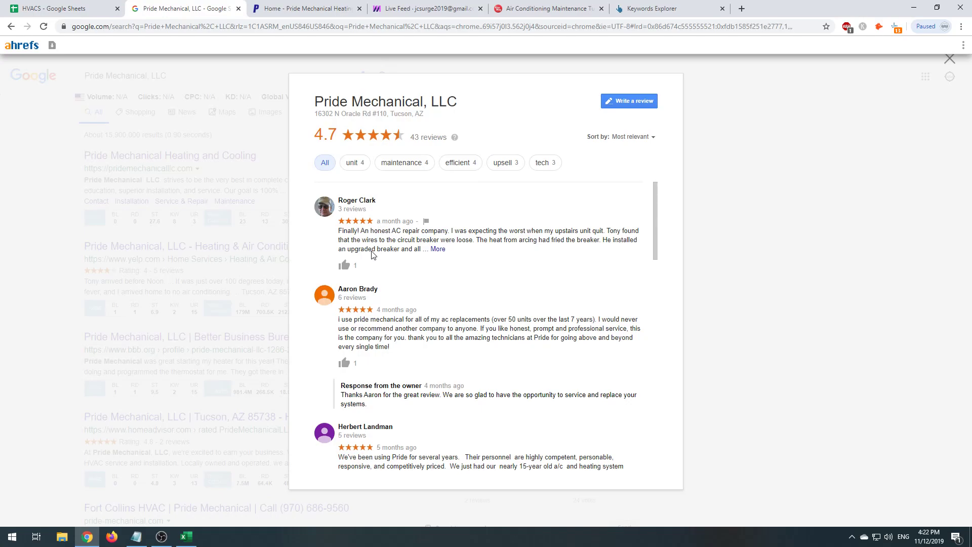
# - Search the reviews for 'owner' and step through the owner's replies
pyautogui.hotkey('ctrl', 'f')
pyautogui.write('owner')
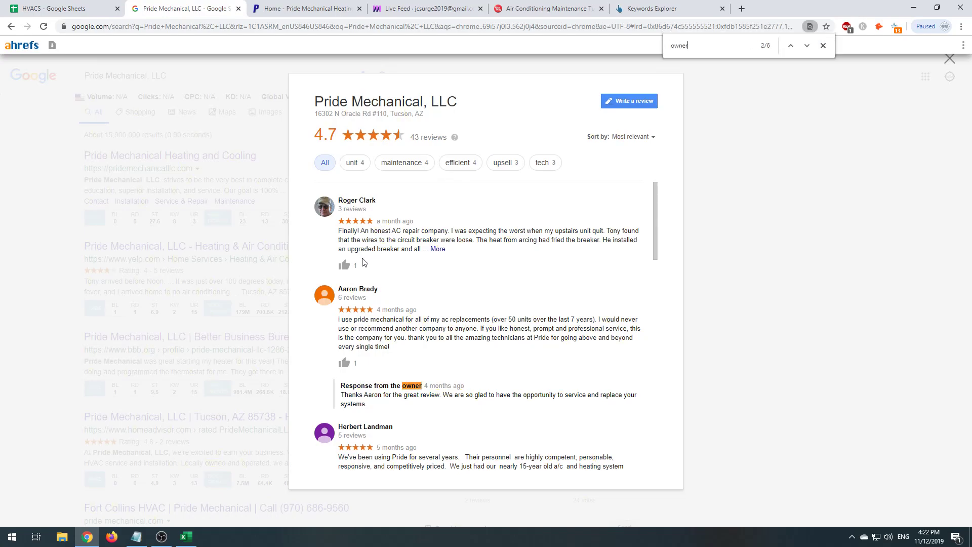
pyautogui.press('Return')
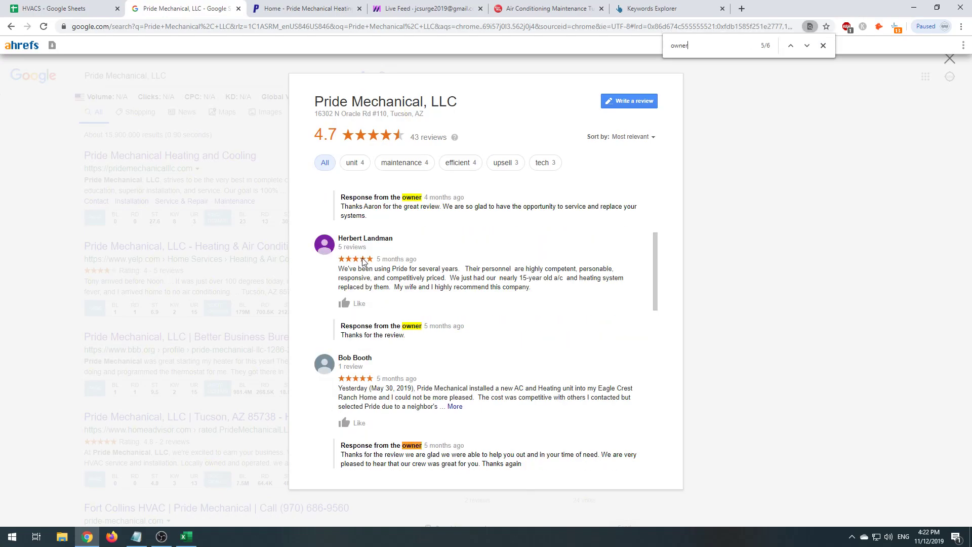
pyautogui.press('Return')
pyautogui.press('Return')
pyautogui.press('Return')
pyautogui.press('Return')
pyautogui.press('Return')
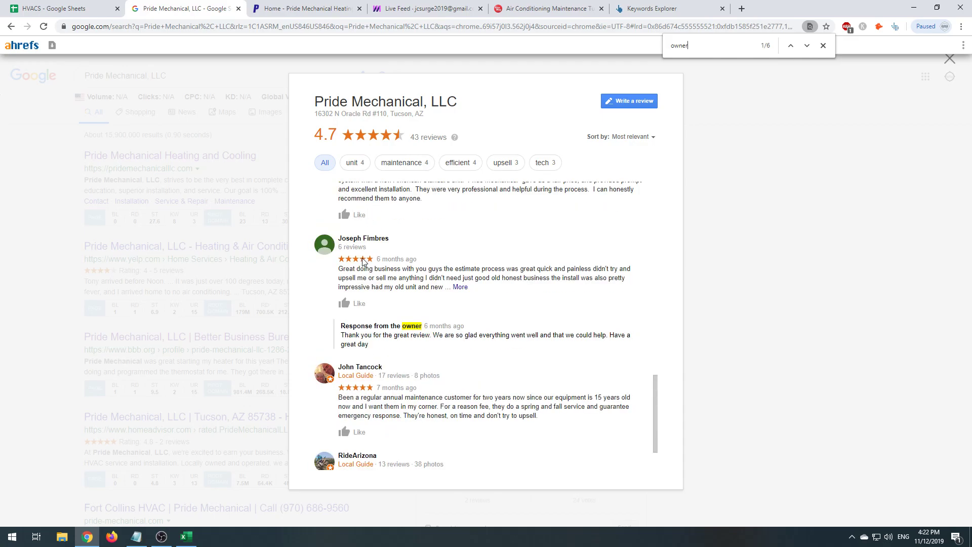
pyautogui.hotkey('ctrl', 'a')
pyautogui.press('BackSpace')
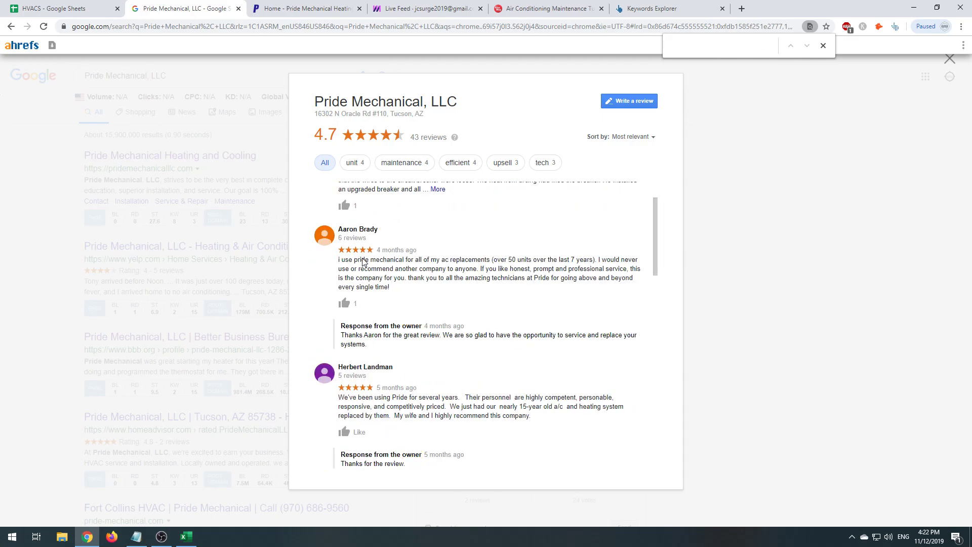
# - Copy Everest Duct & HVAC's website from cell C16 and load it in the browser
pyautogui.click(51, 8)
pyautogui.click(177, 8)
pyautogui.click(39, 4)
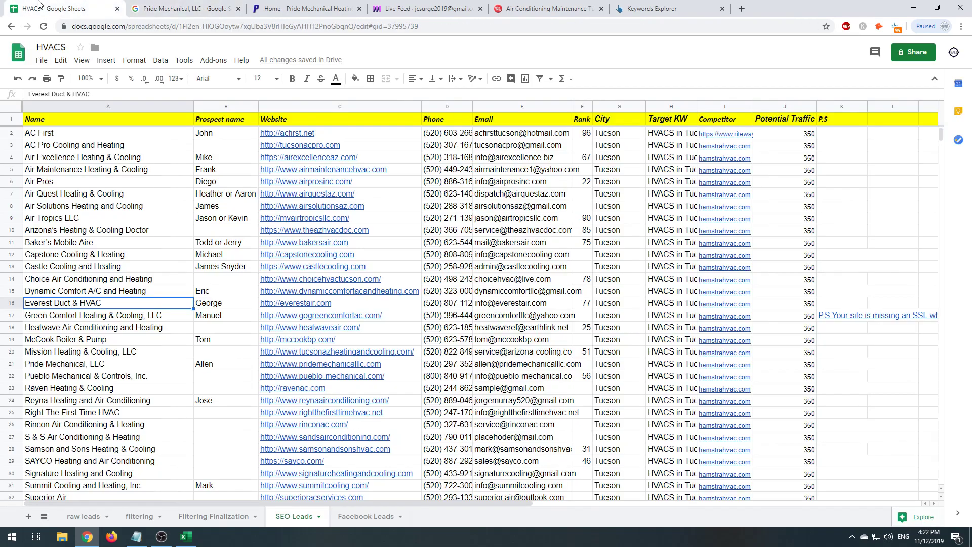
pyautogui.click(302, 302)
pyautogui.hotkey('ctrl', 'c')
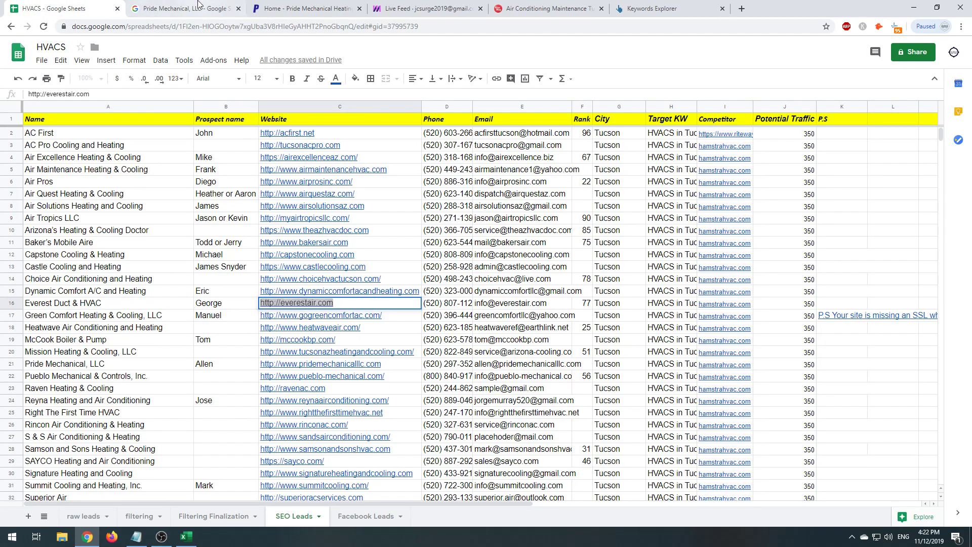
pyautogui.click(193, 9)
pyautogui.click(195, 26)
pyautogui.hotkey('ctrl', 'v')
pyautogui.press('Return')
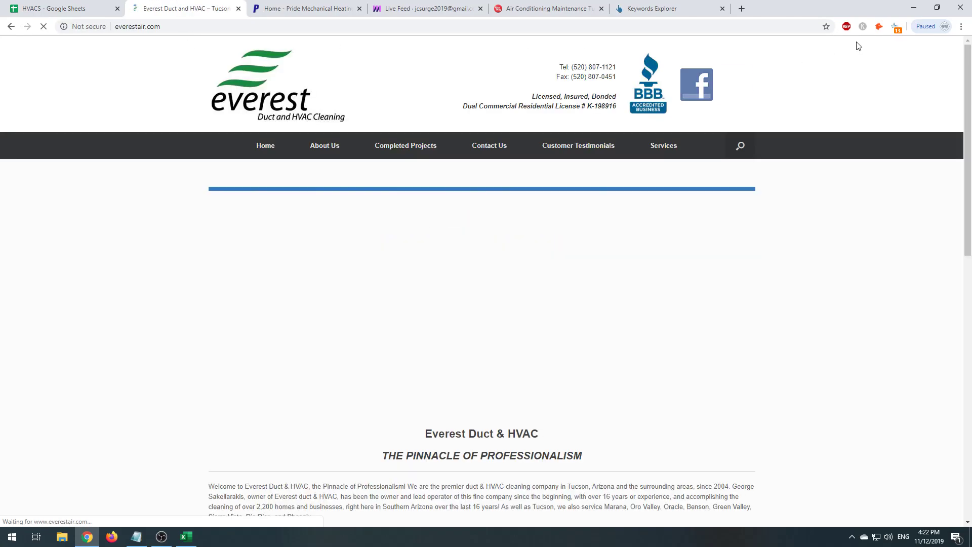
# - Check the site's contact e-mails and read the Everest About Us page, then close it
pyautogui.click(879, 26)
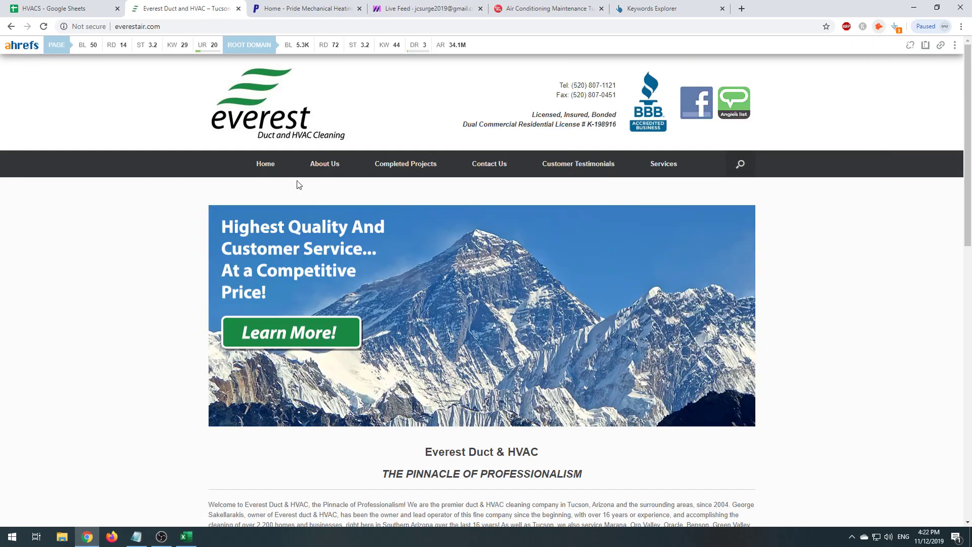
pyautogui.click(325, 165)
pyautogui.scroll(-6, 239, 317)
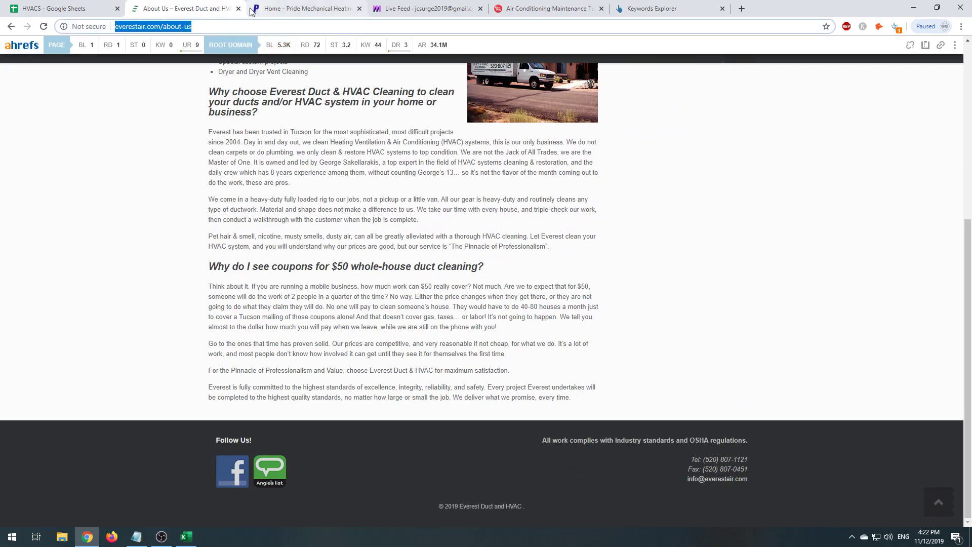
pyautogui.click(239, 8)
pyautogui.click(89, 15)
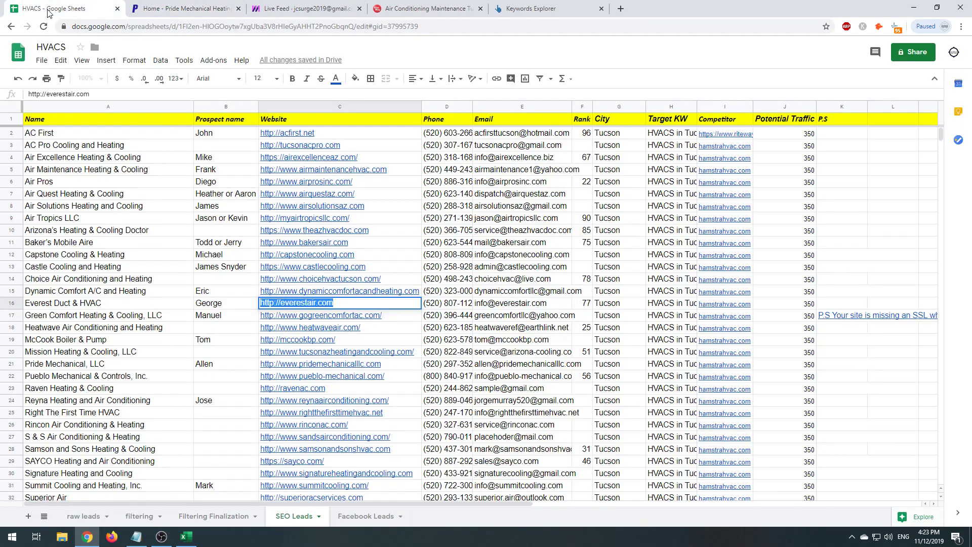
# - Select Dynamic Comfort's prospect name in B15, then bring up the Mixmax Live Feed results
pyautogui.click(238, 293)
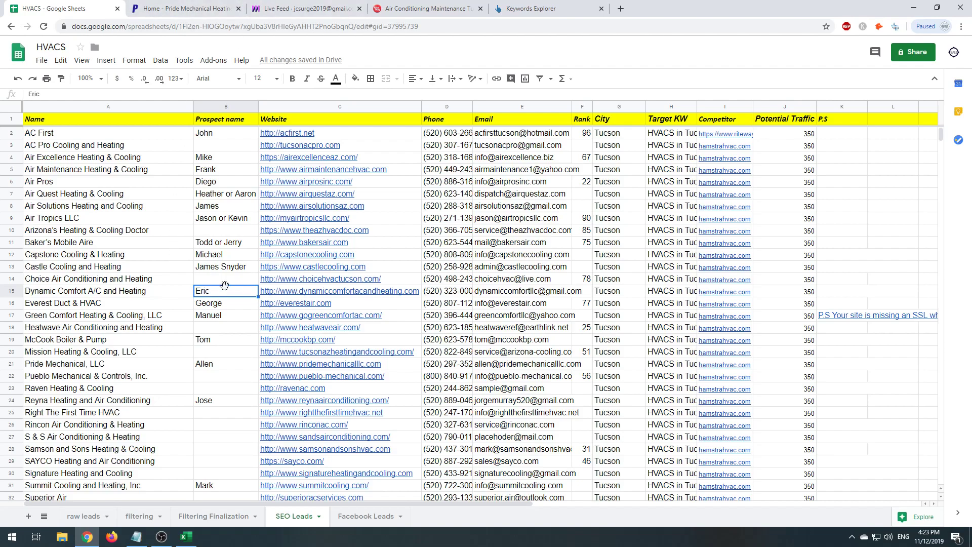
pyautogui.click(189, 4)
pyautogui.click(76, 8)
pyautogui.click(290, 7)
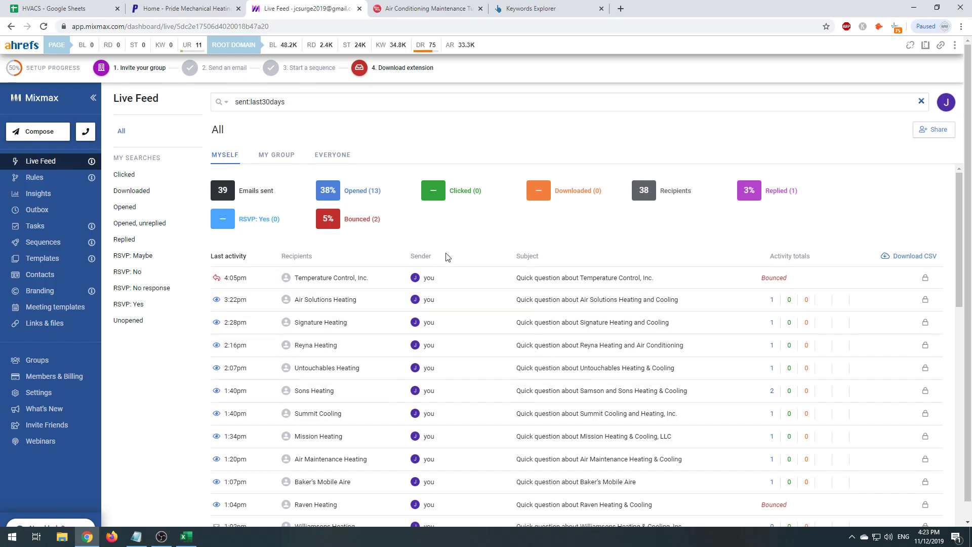
# - Glance at the Facebook Ads lead-generation notes in Notepad, then return to the HVACS SEO Leads sheet
pyautogui.hotkey('alt', 'Tab')
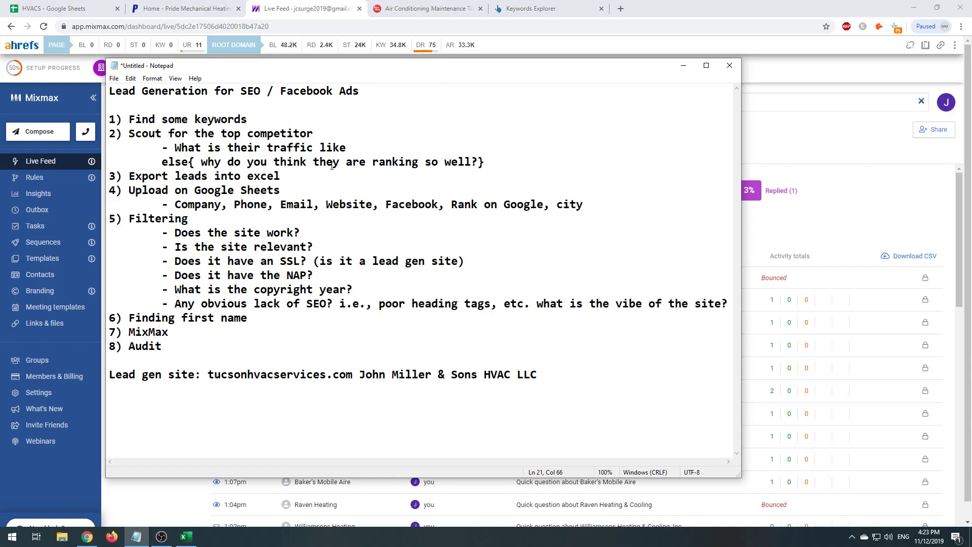
pyautogui.moveTo(280, 91); pyautogui.dragTo(400, 103)
pyautogui.click(182, 8)
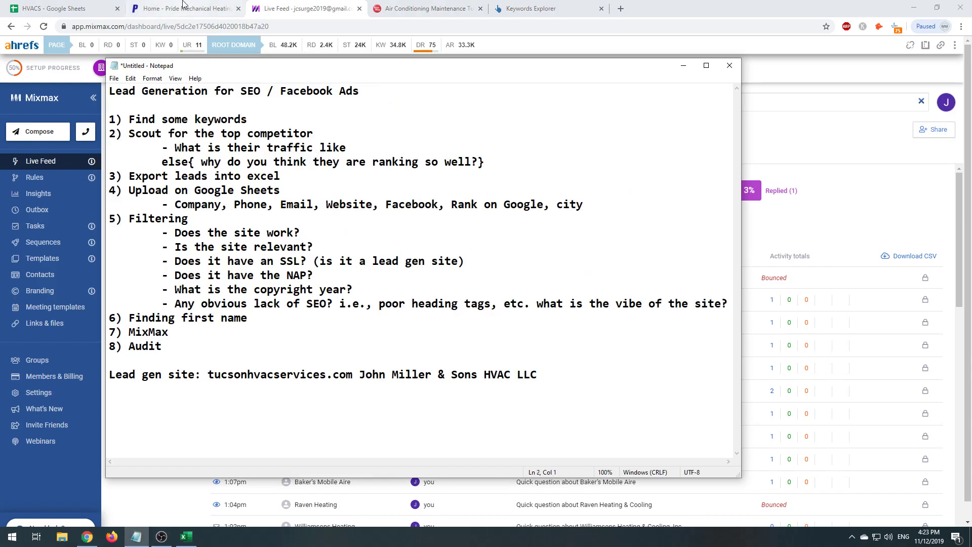
pyautogui.click(53, 5)
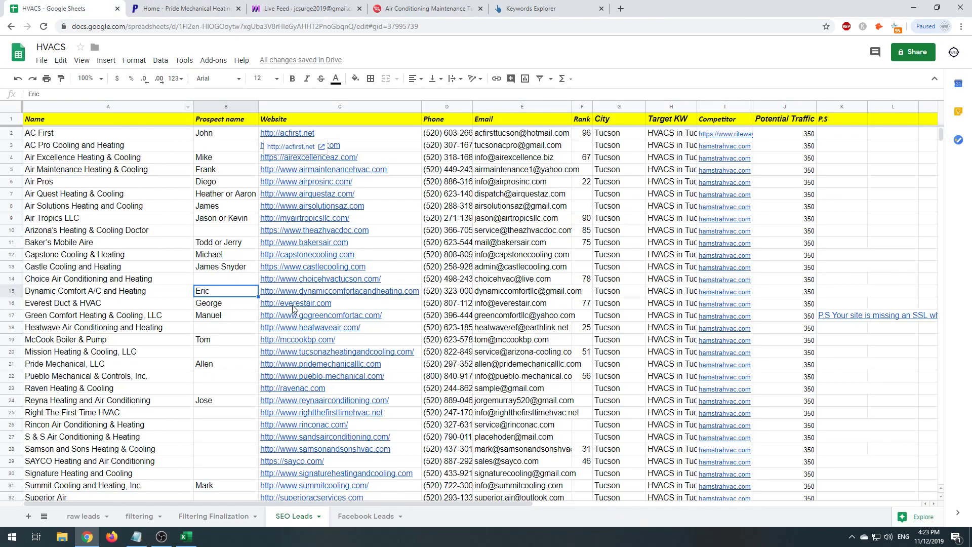
pyautogui.scroll(-8, 294, 319)
pyautogui.scroll(8, 294, 319)
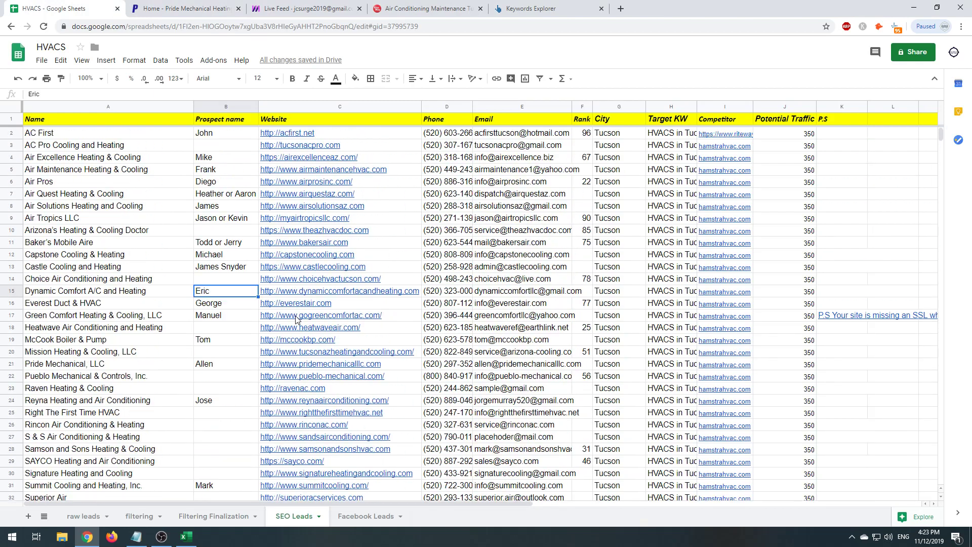